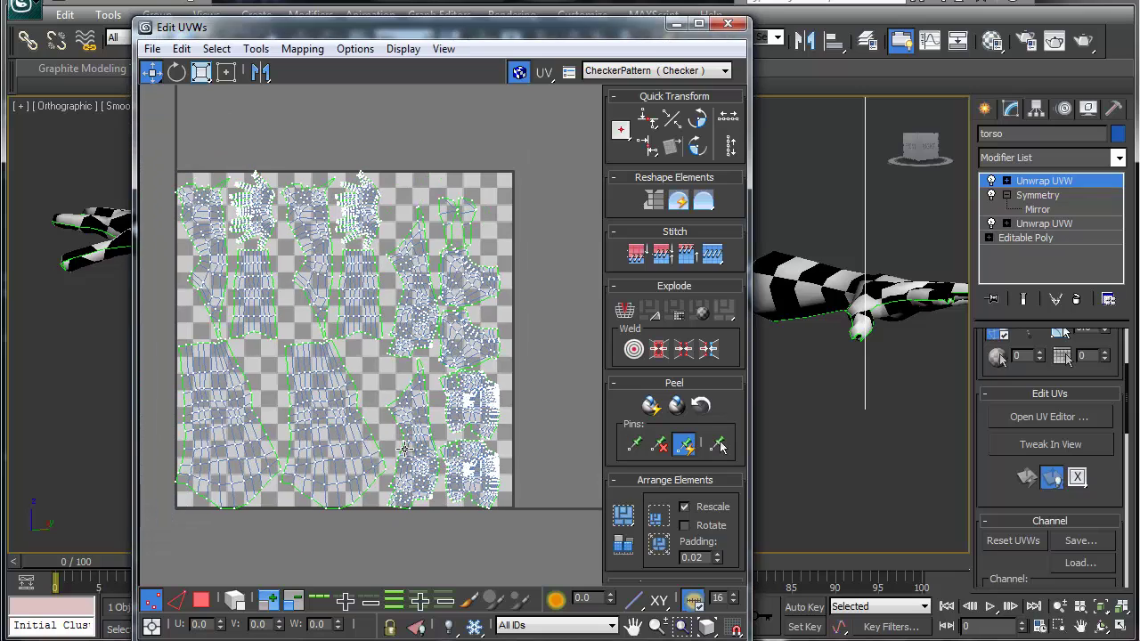
Step: Enable element selection and move both leg UV shells out of the UV square to its left side
middle_drag(319, 439, 354, 407)
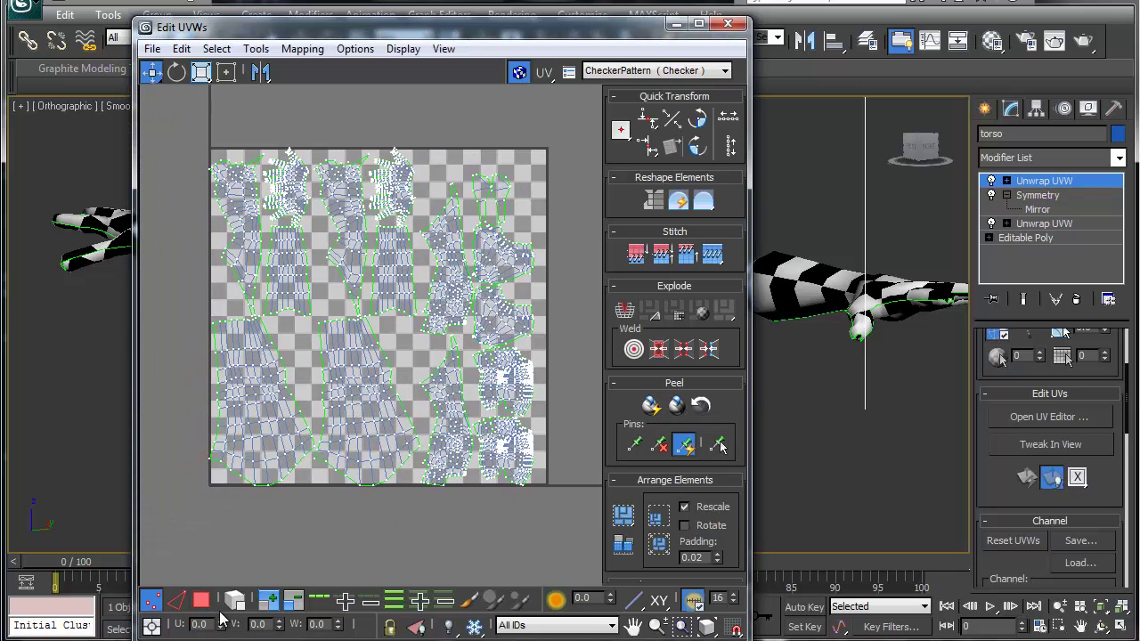
click(232, 603)
click(272, 440)
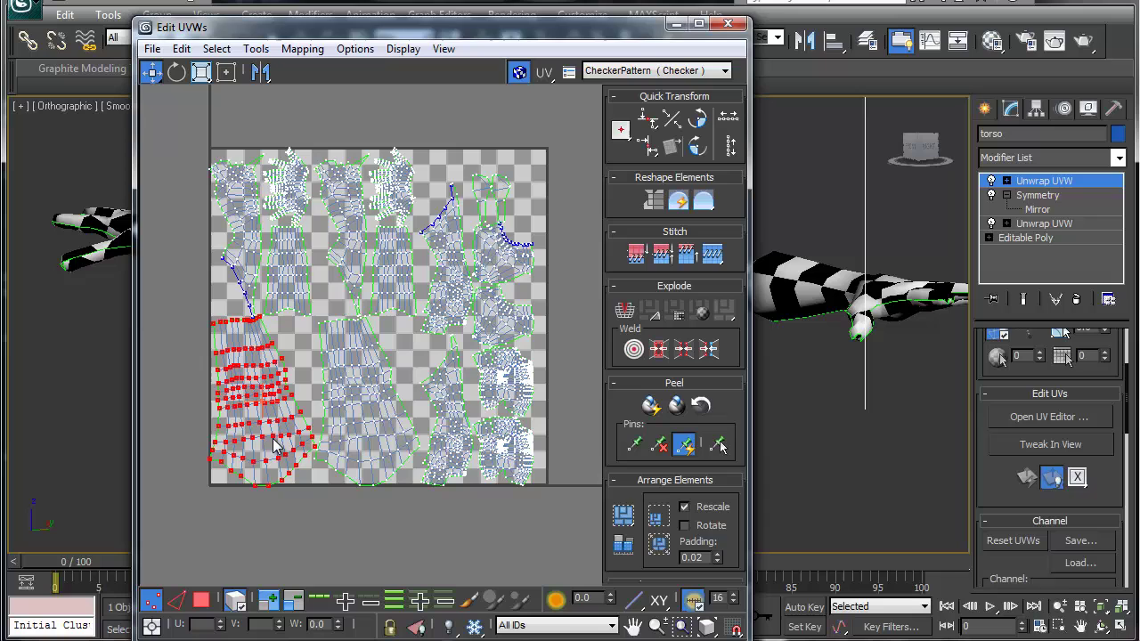
drag(273, 440, 152, 452)
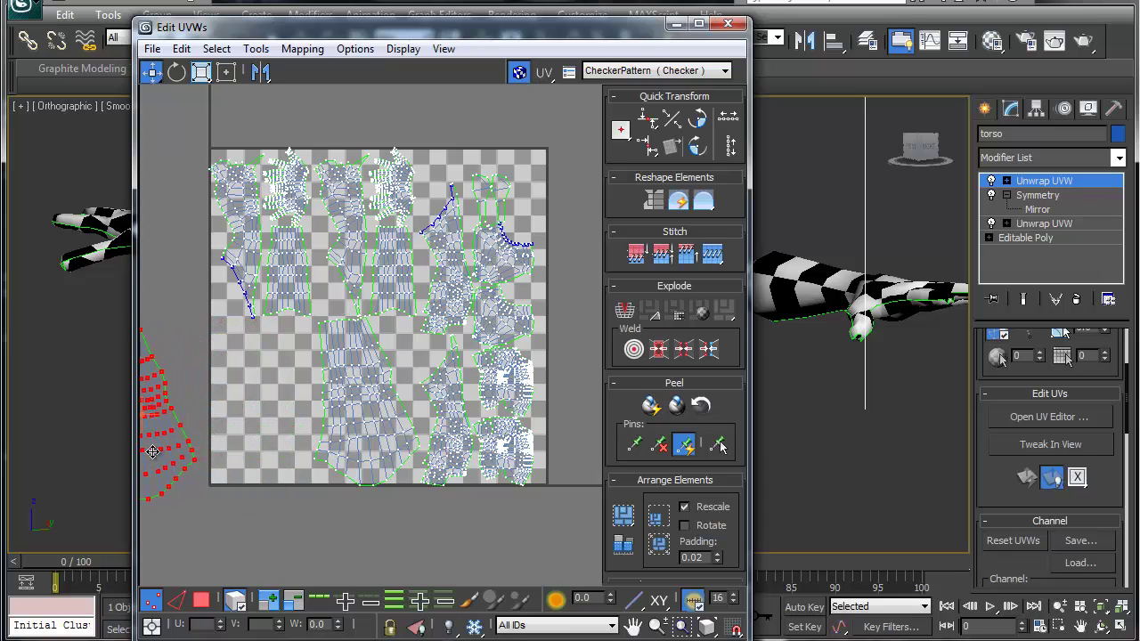
drag(362, 422, 184, 520)
Step: Move one front torso shell and one back torso shell side by side into the cleared lower part of the UV square
drag(441, 435, 361, 442)
click(346, 262)
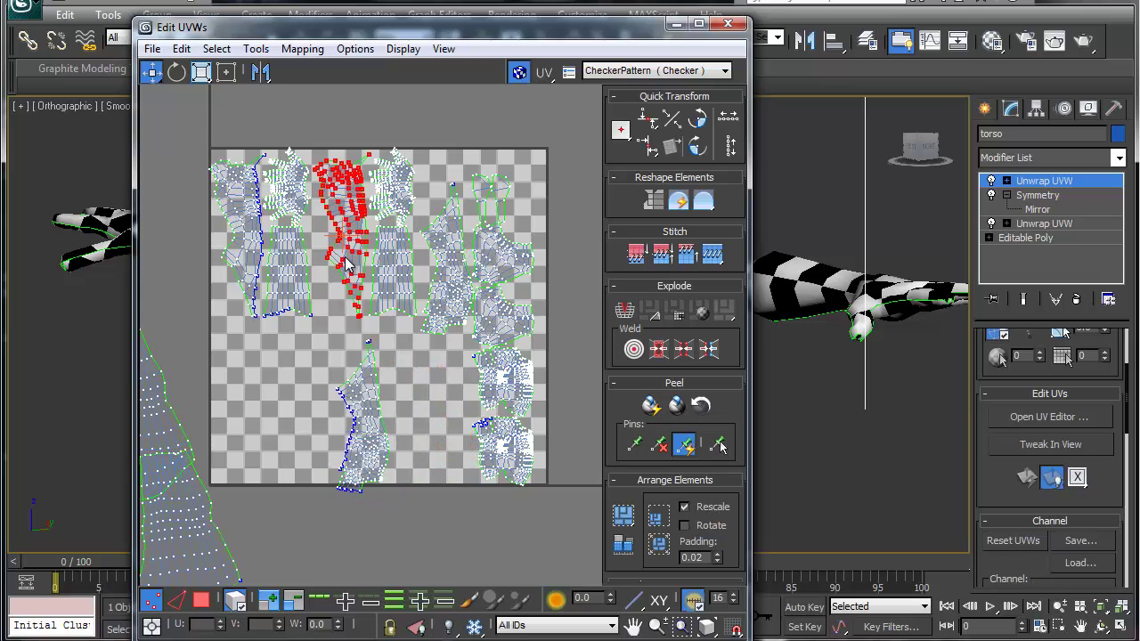
drag(345, 262, 305, 445)
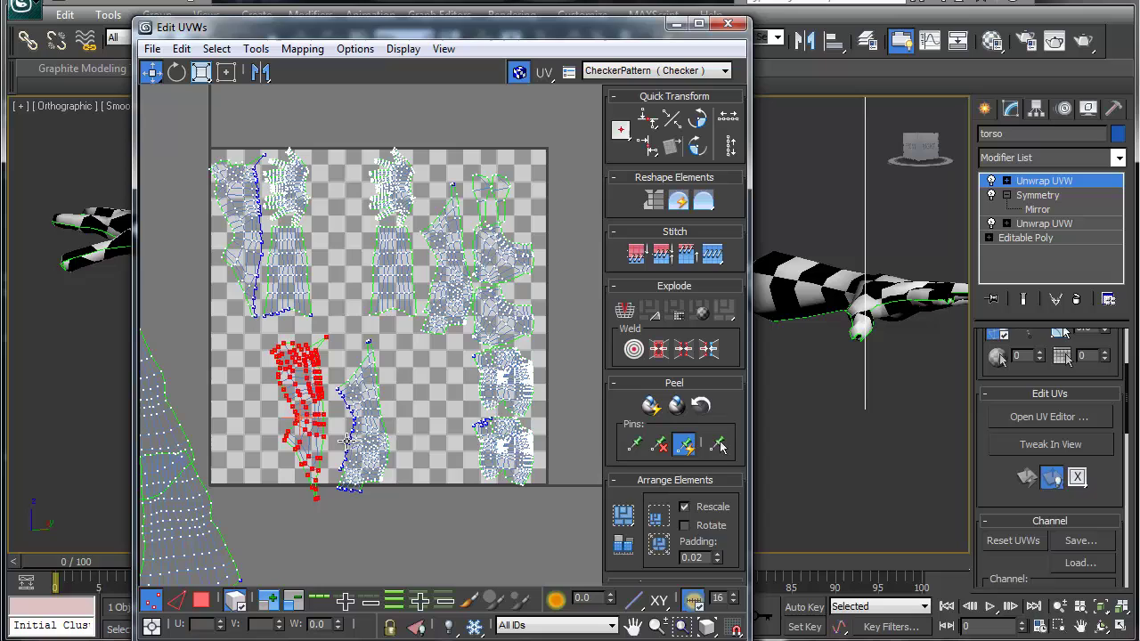
Step: Rotate the front torso shell upright in Freeform mode and place it to the right of the back torso shell
click(373, 439)
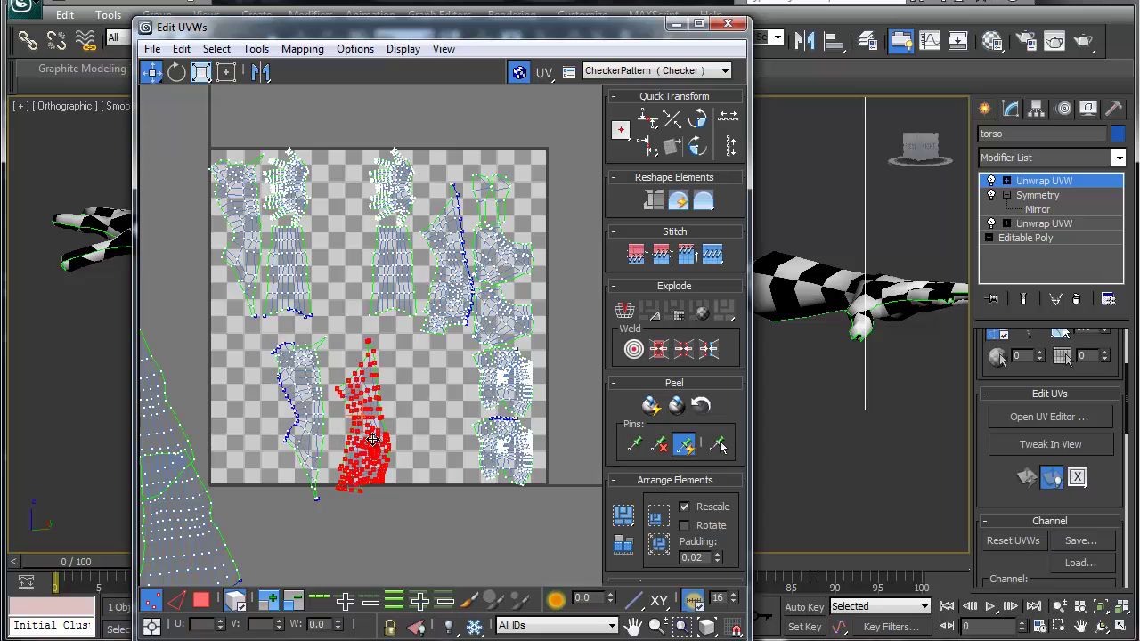
click(225, 72)
drag(392, 419, 174, 378)
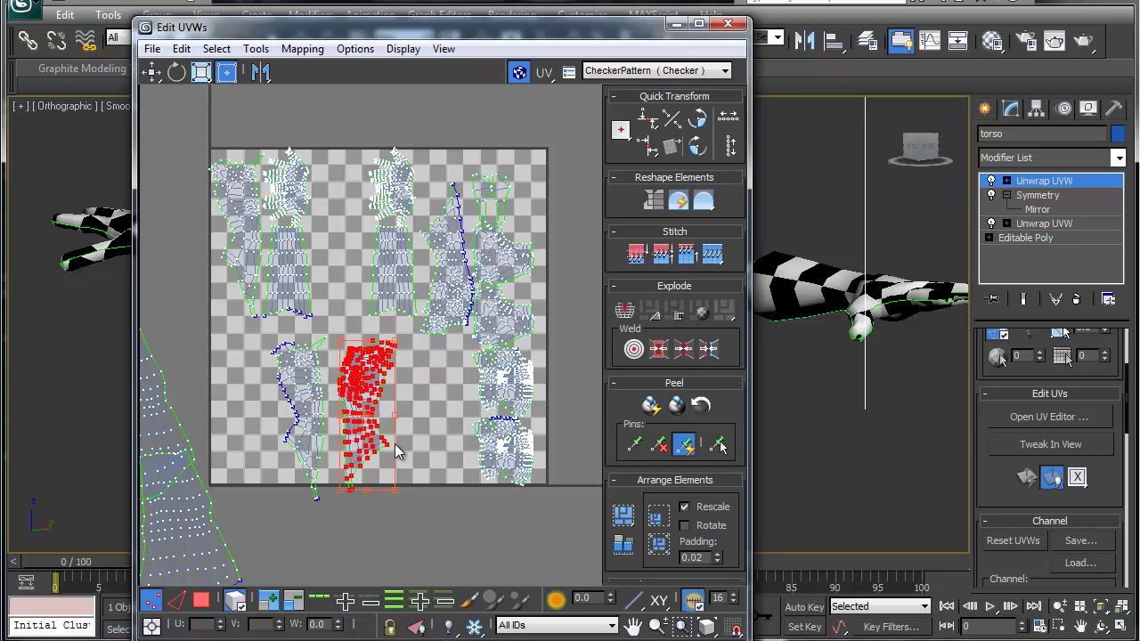
drag(374, 455, 355, 450)
scroll(351, 456, up, 6)
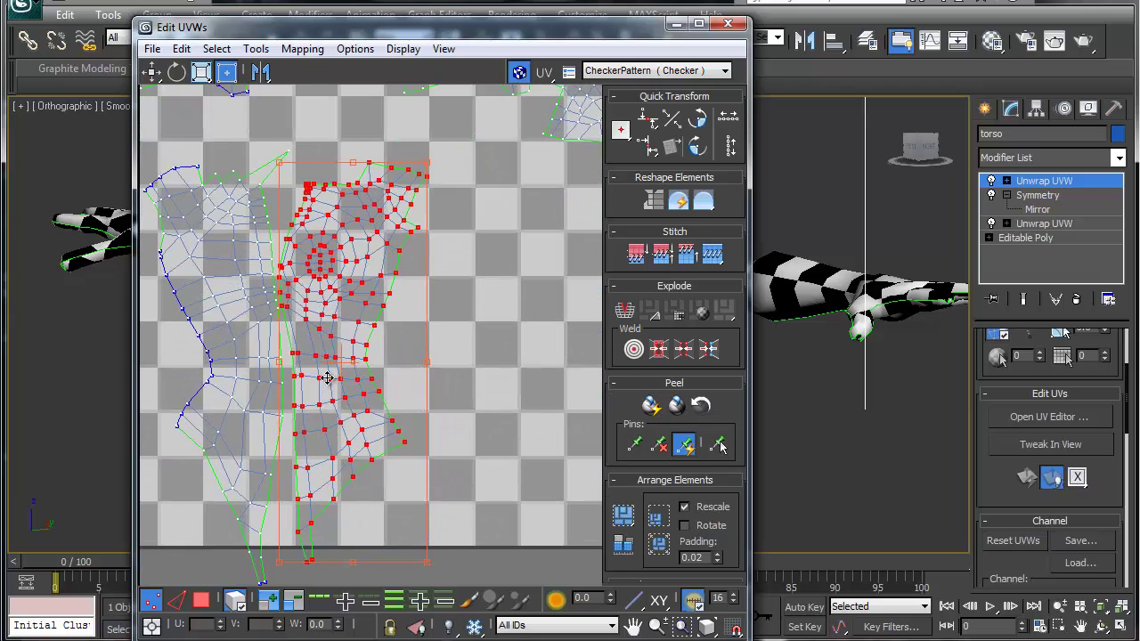
scroll(327, 378, down, 8)
drag(334, 389, 405, 379)
Step: Move both arm shells out left of the UV square, lower one leg shell, and move the two hand shells above the square
drag(280, 264, 159, 258)
drag(361, 249, 166, 170)
click(194, 499)
drag(194, 498, 192, 547)
drag(288, 192, 286, 114)
drag(365, 187, 363, 117)
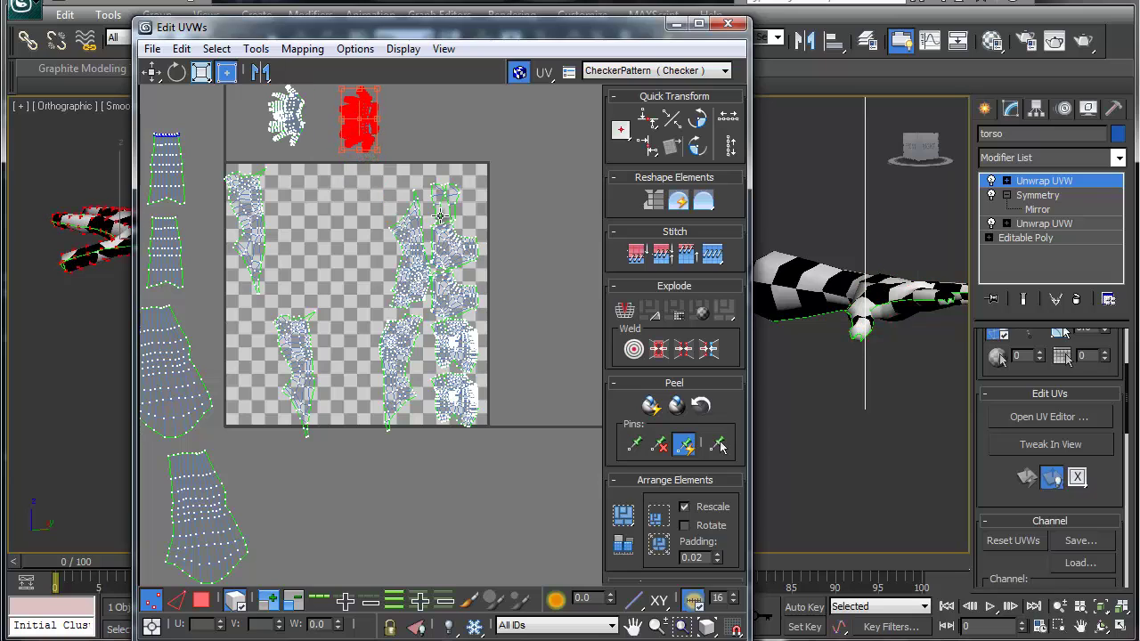
Step: Move the other front torso shell down beside its upright counterpart and compare it with the front of the model
drag(410, 280, 353, 401)
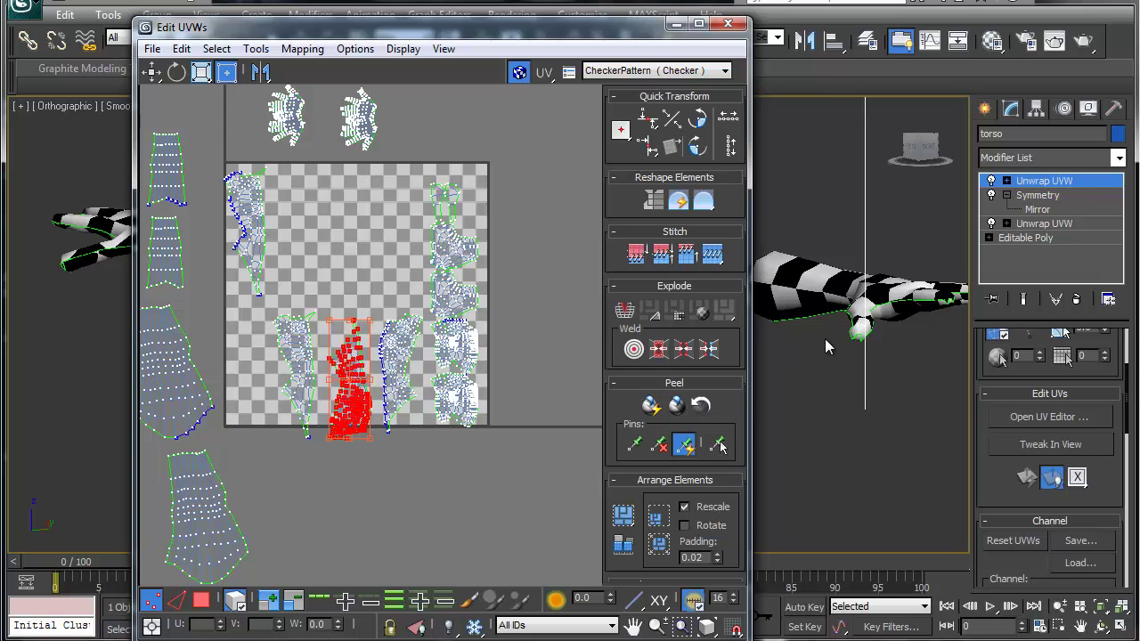
middle_drag(825, 340, 890, 367)
scroll(806, 381, up, 3)
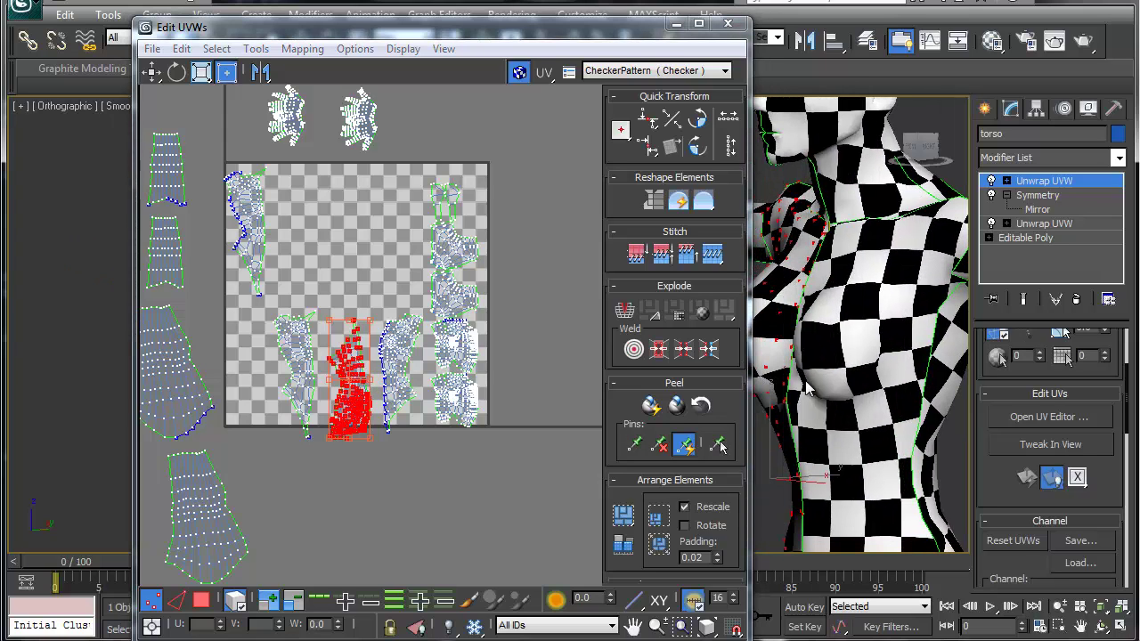
middle_drag(806, 382, 819, 378)
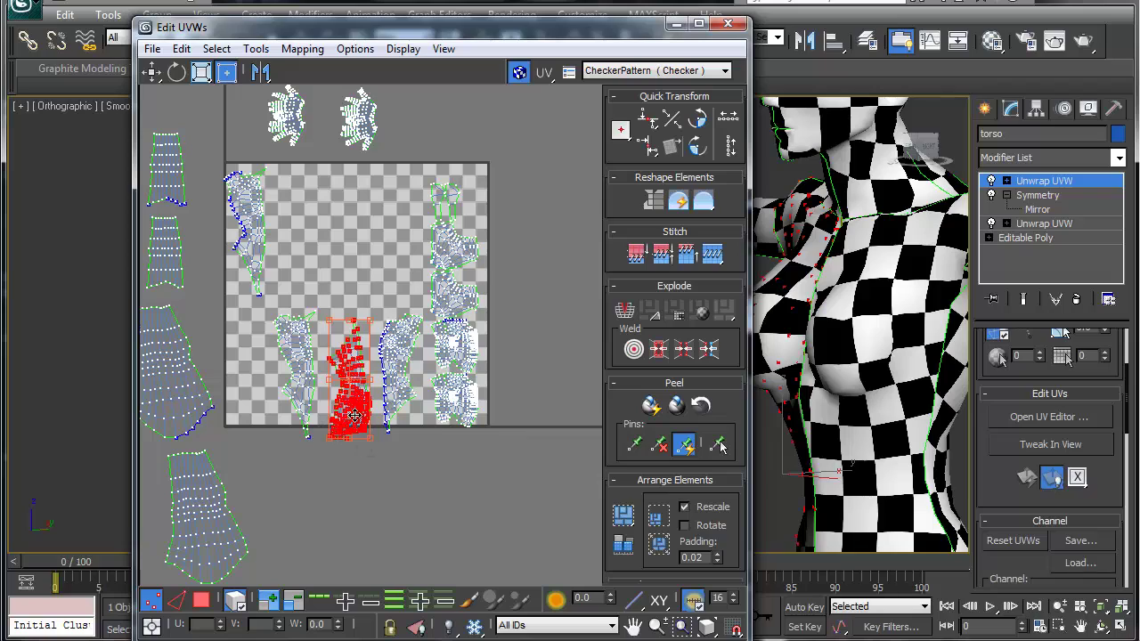
drag(356, 423, 356, 408)
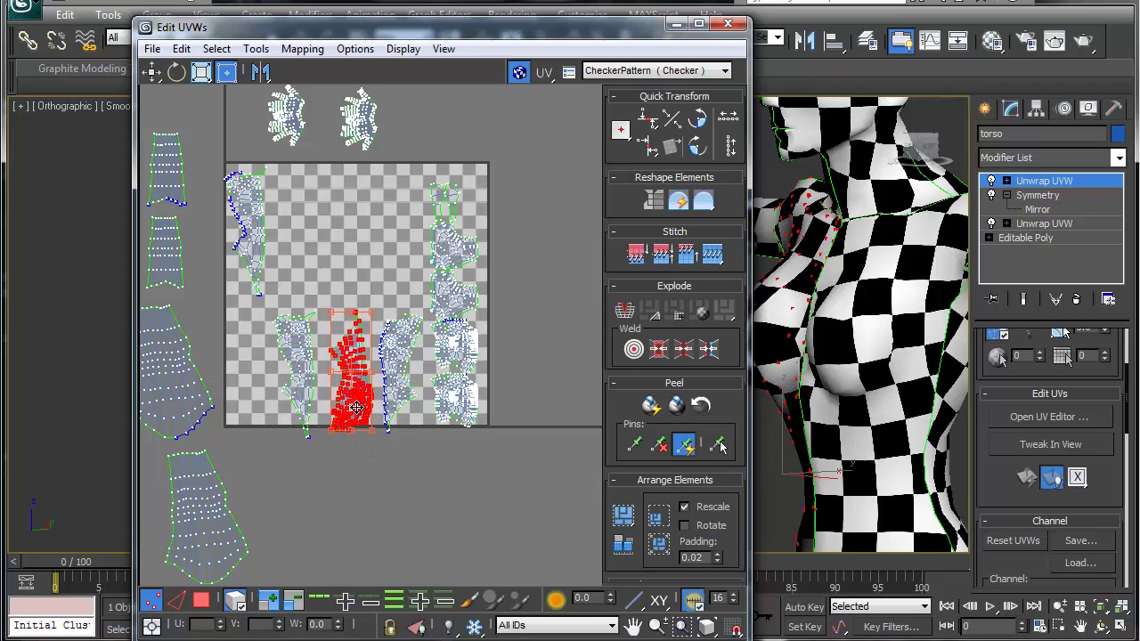
Step: Mirror the second front torso shell horizontally, rotate it upright, and align it against the other front half
click(260, 73)
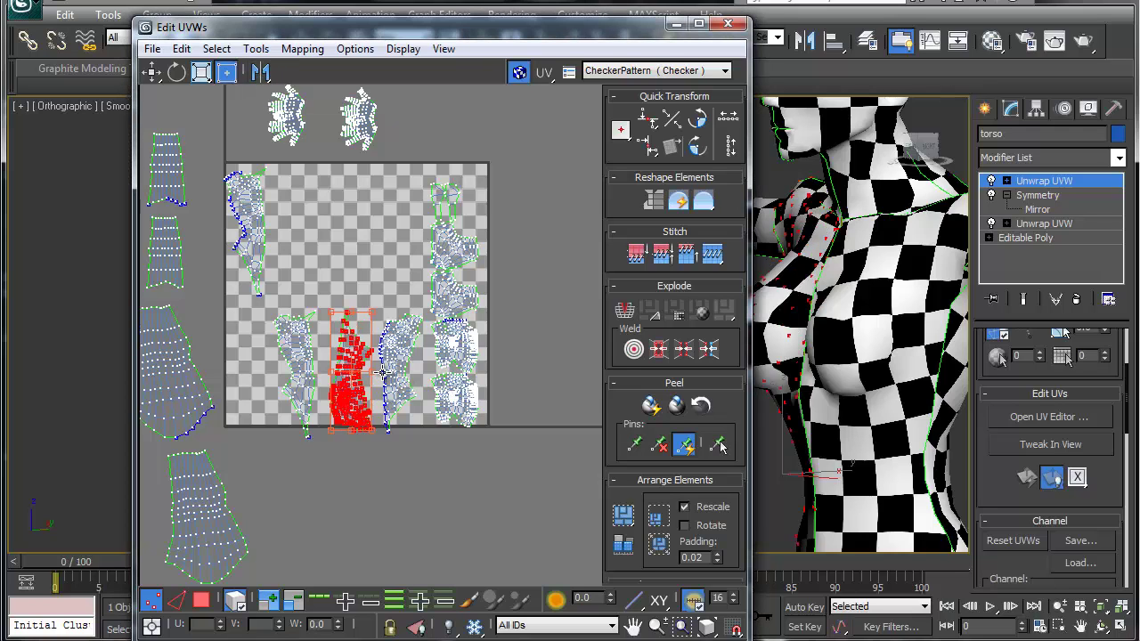
drag(372, 373, 18, 414)
drag(360, 374, 368, 379)
scroll(368, 378, up, 10)
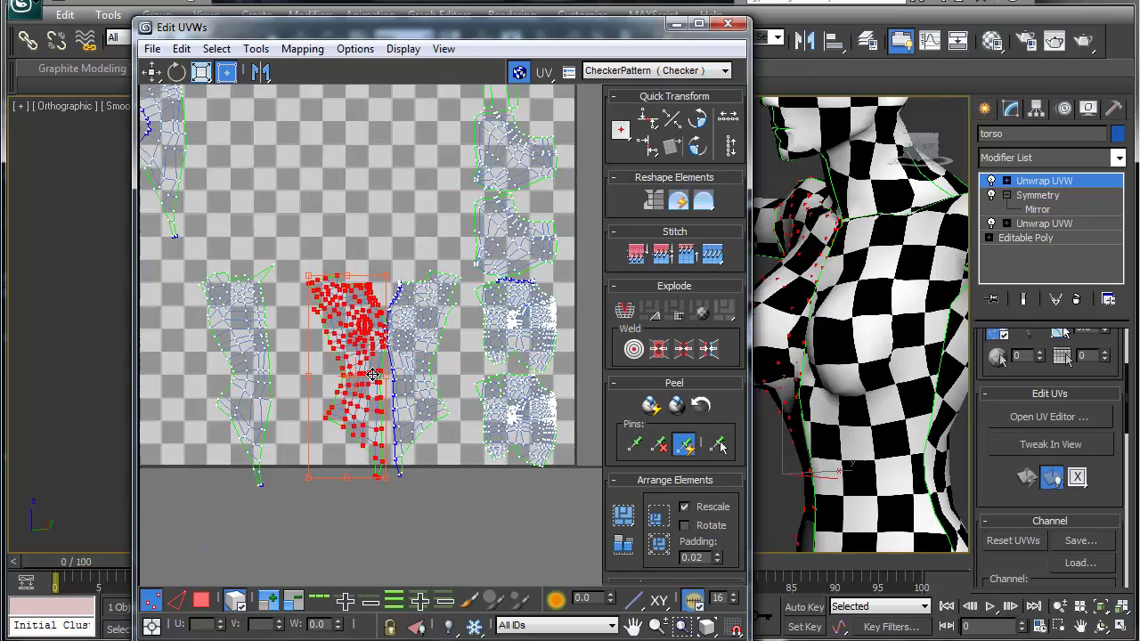
middle_drag(439, 314, 381, 351)
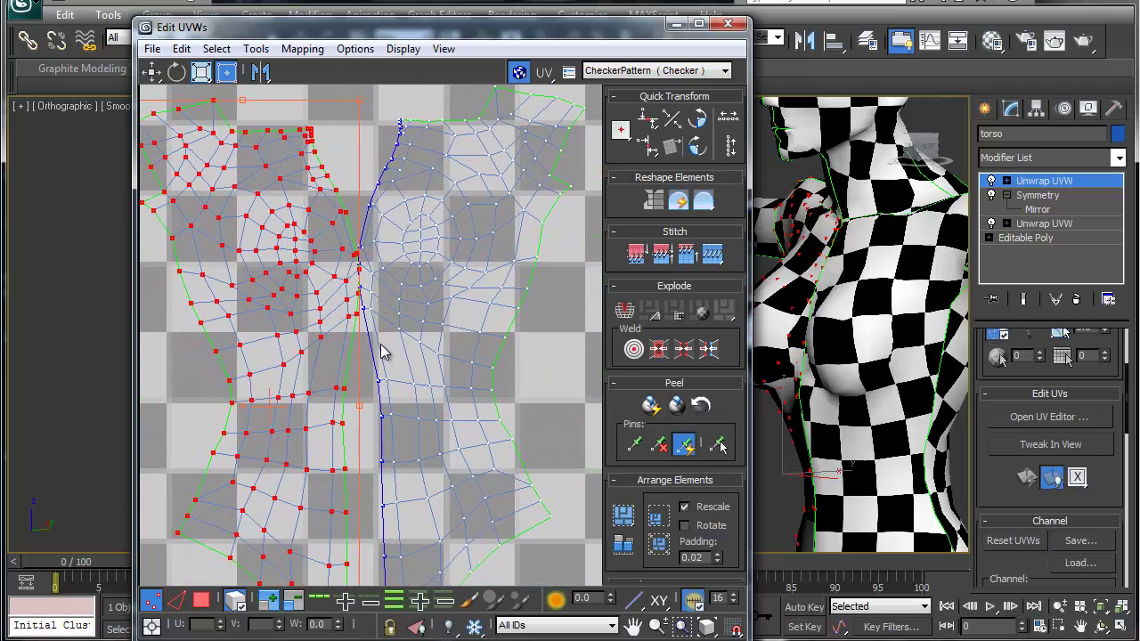
drag(304, 379, 299, 373)
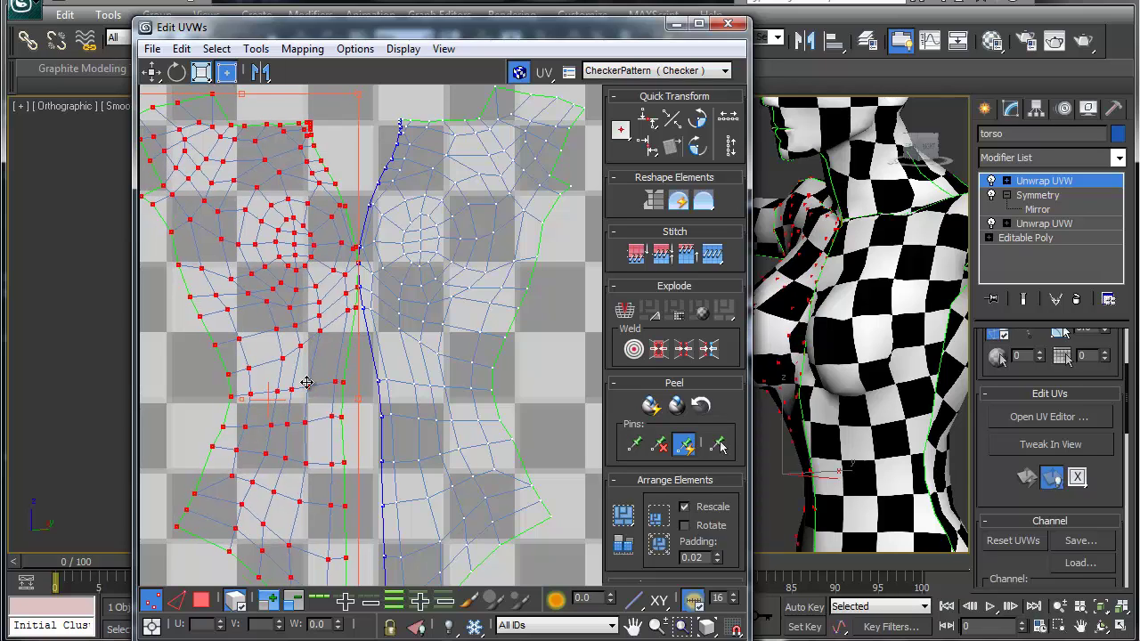
click(372, 419)
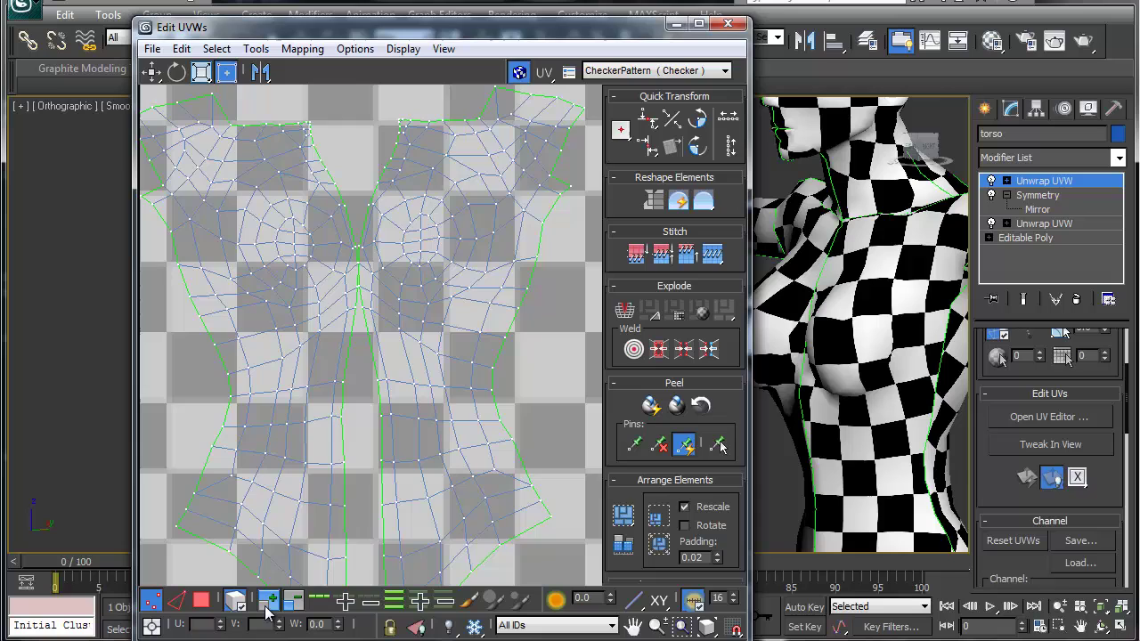
Step: Move one head shell above the front torso halves, mirror it horizontally, and rotate it upright
scroll(338, 349, down, 5)
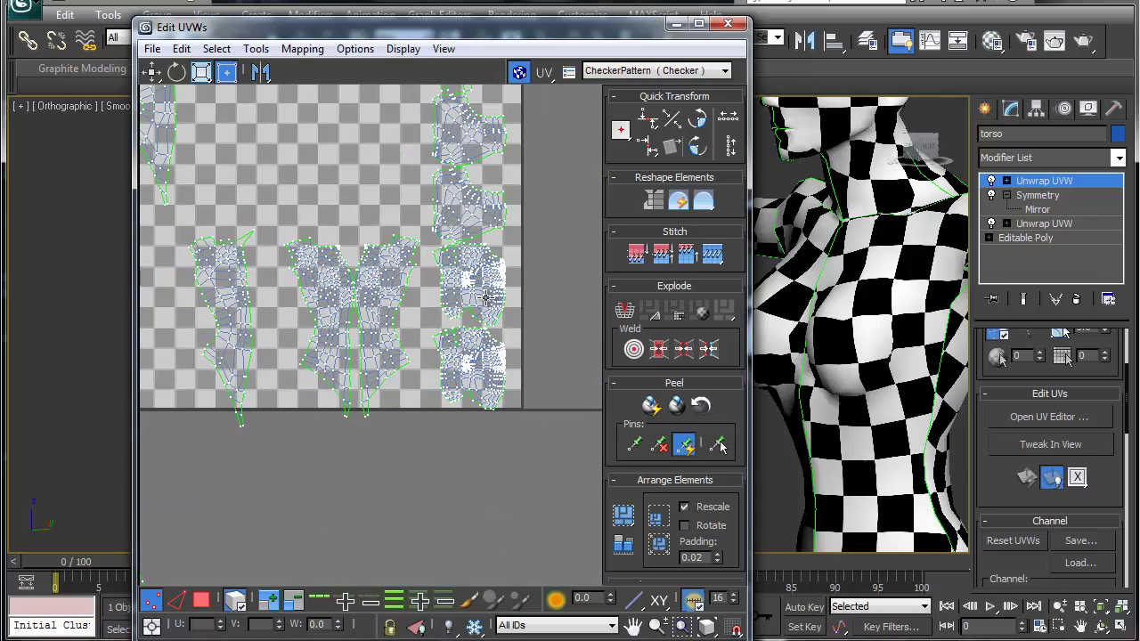
click(486, 312)
drag(486, 311, 321, 172)
click(261, 76)
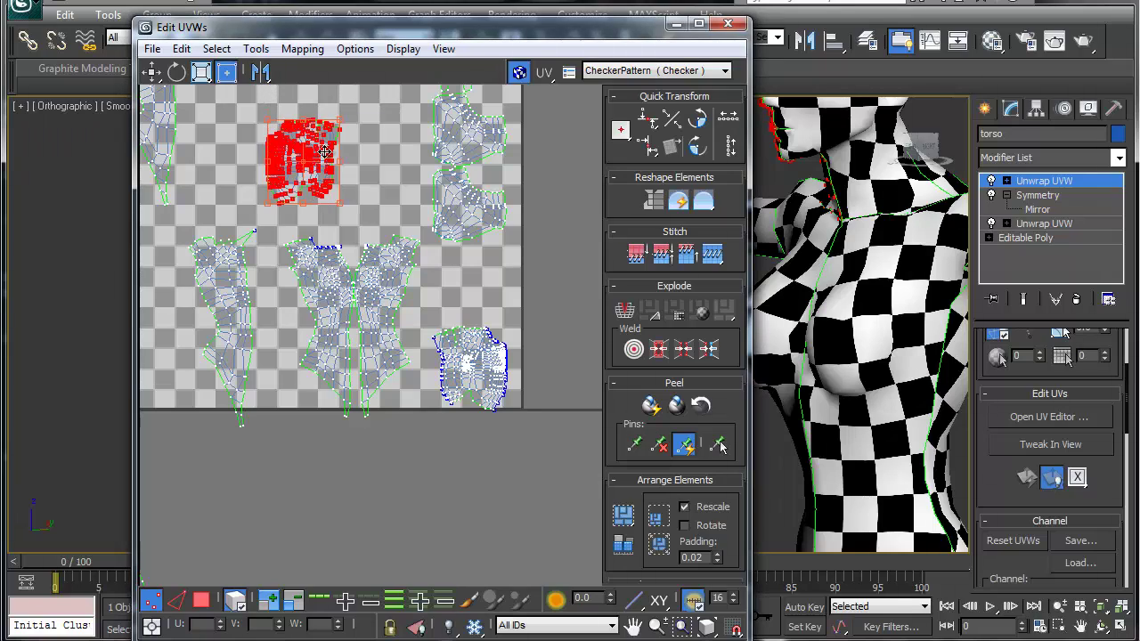
drag(305, 205, 303, 54)
Step: Rotate the other head shell upright and place it against the first head half
click(472, 390)
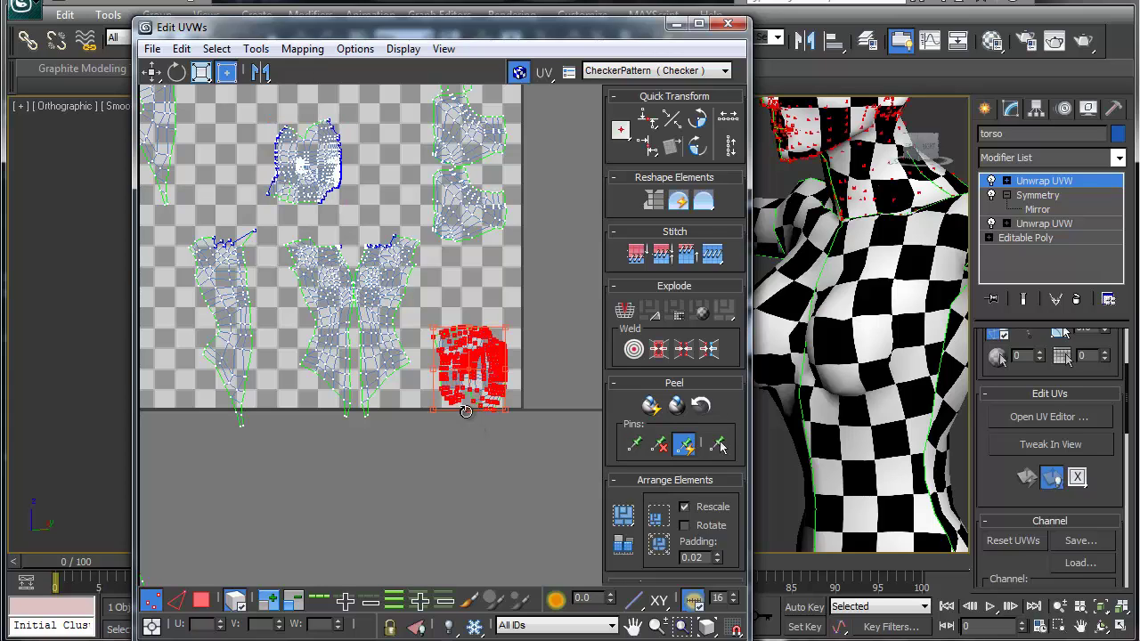
drag(465, 409, 479, 254)
drag(463, 372, 370, 165)
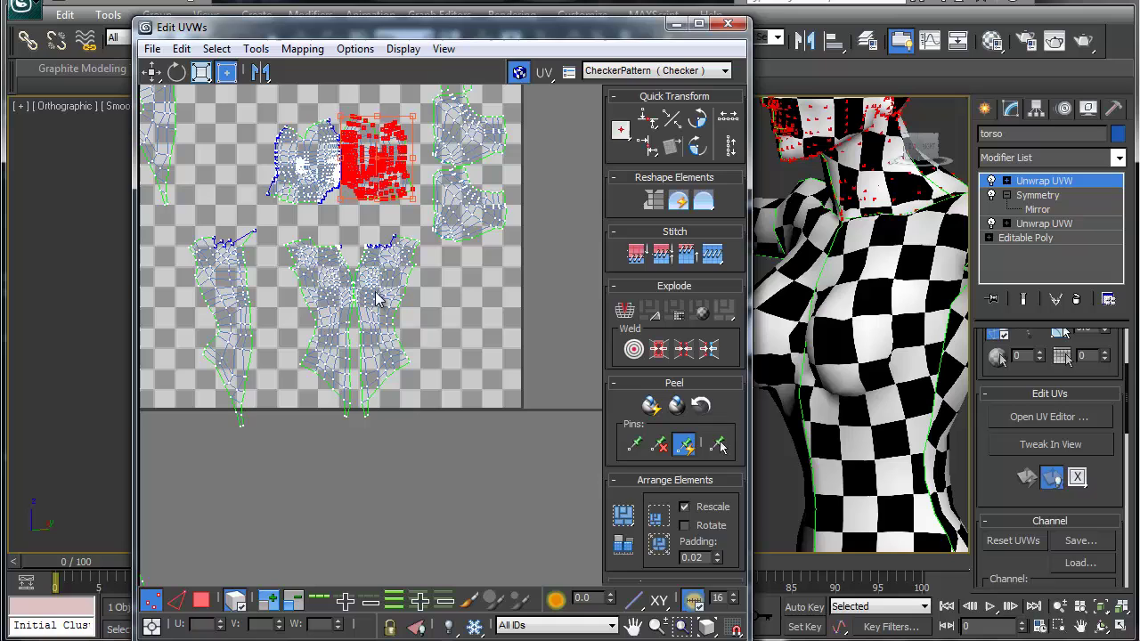
Step: Move the remaining back torso shell down beside the other back half and check both against the model's back
middle_drag(293, 327, 439, 343)
drag(310, 135, 313, 355)
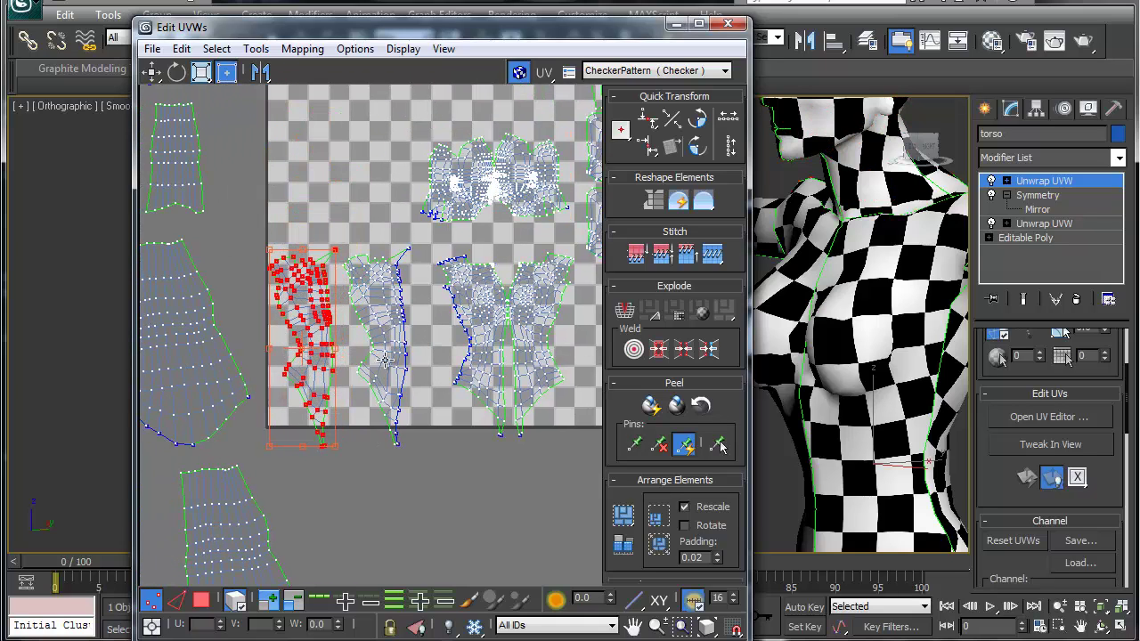
click(389, 362)
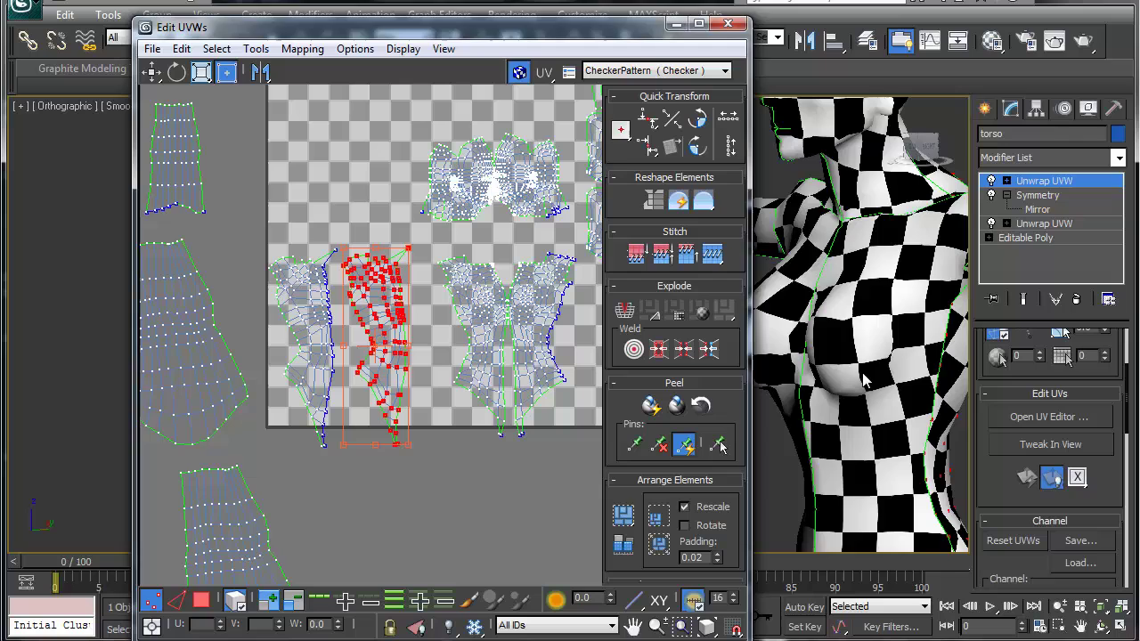
alt+middle_drag(855, 381, 439, 354)
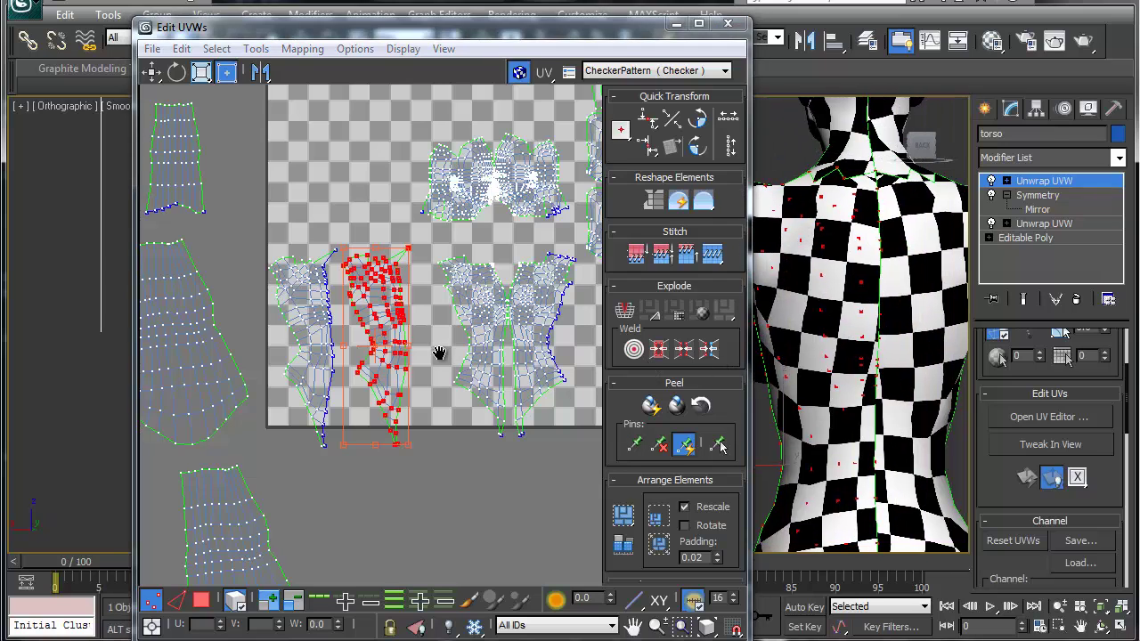
Step: Mirror one back torso shell horizontally and place it against the other back half along the spine edge
click(328, 348)
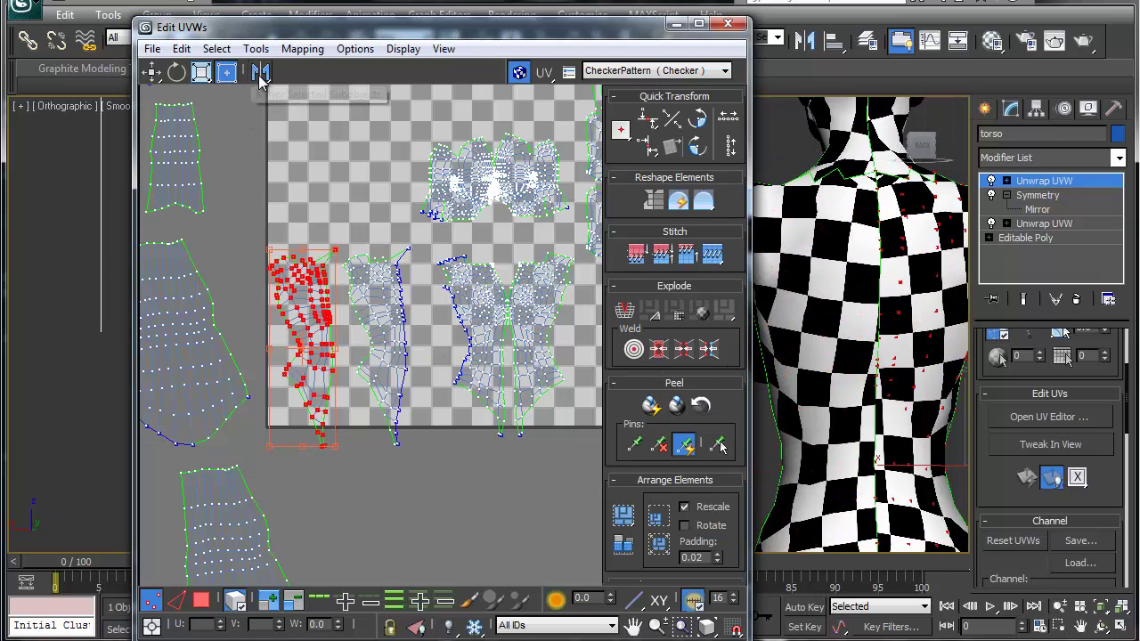
drag(320, 347, 386, 310)
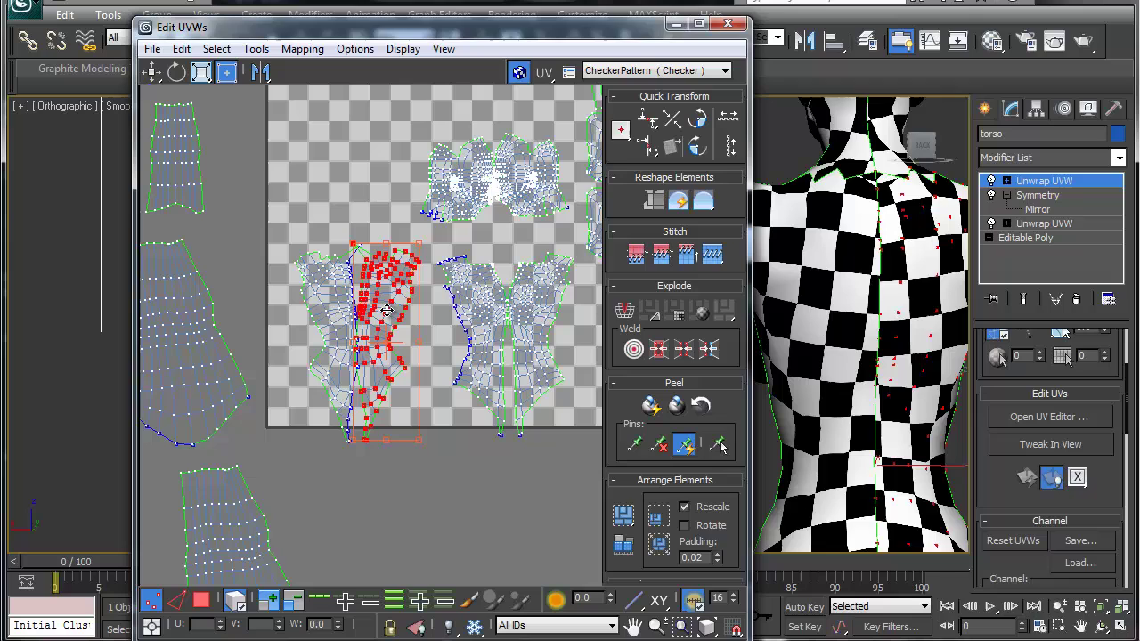
middle_drag(412, 460, 405, 389)
scroll(405, 388, down, 1)
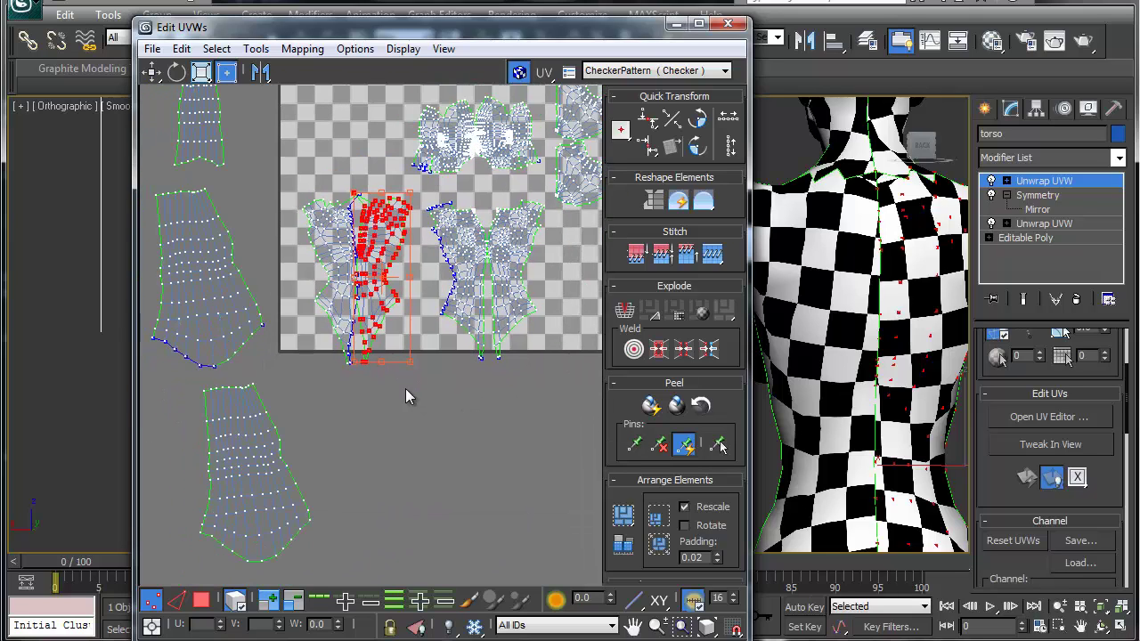
Step: Identify each leg shell's side on the model and mirror the upper leg shell horizontally
scroll(846, 400, down, 5)
scroll(817, 384, up, 1)
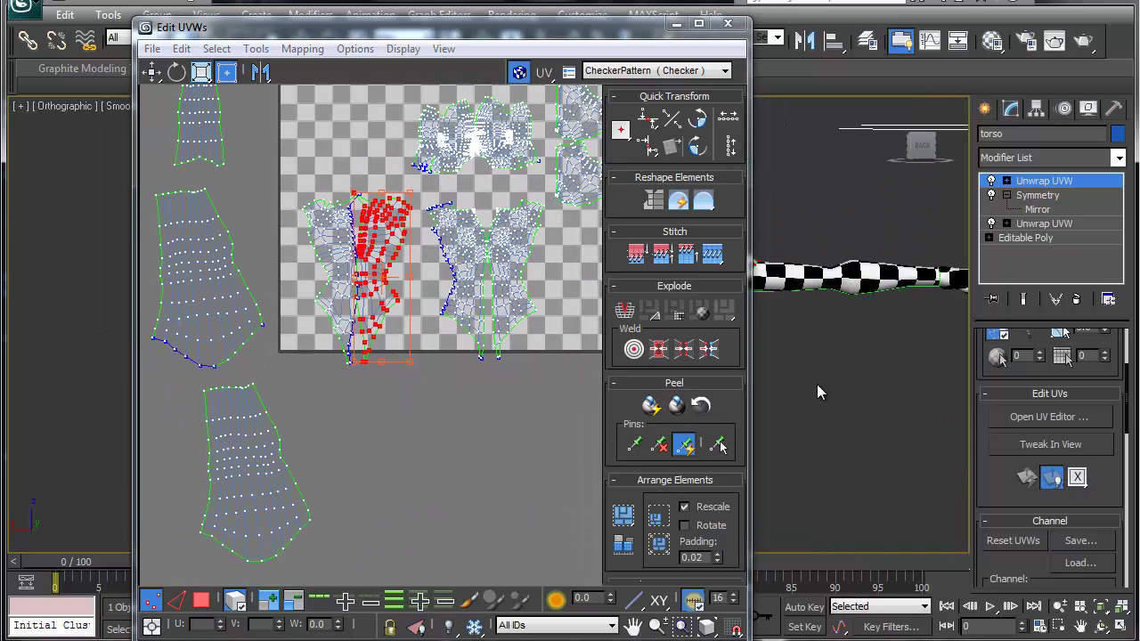
click(857, 276)
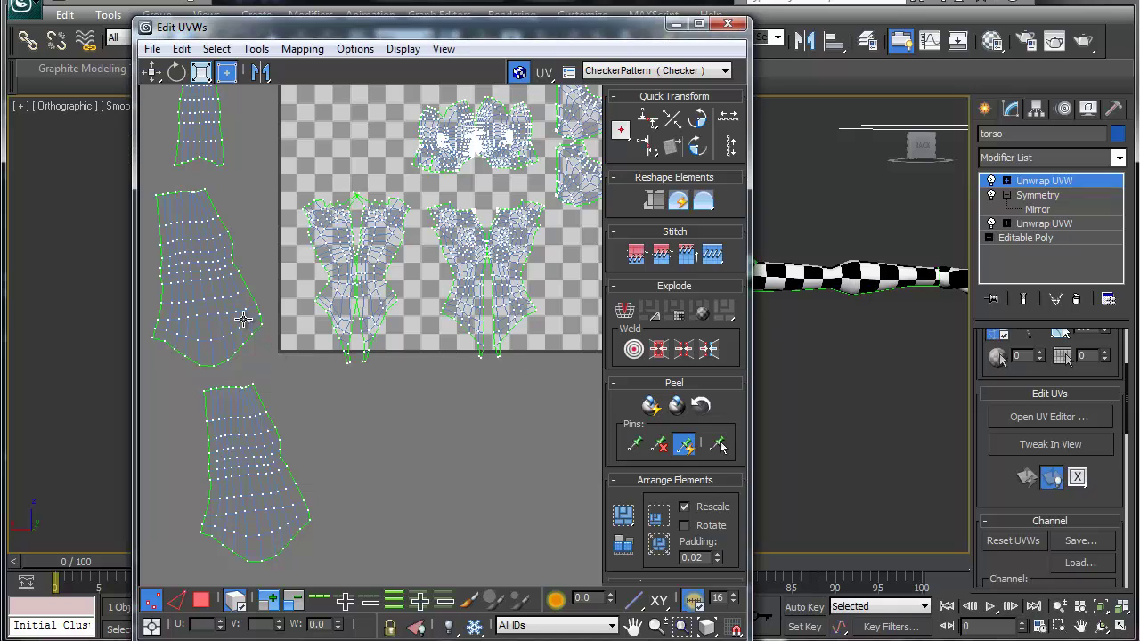
click(222, 302)
click(238, 464)
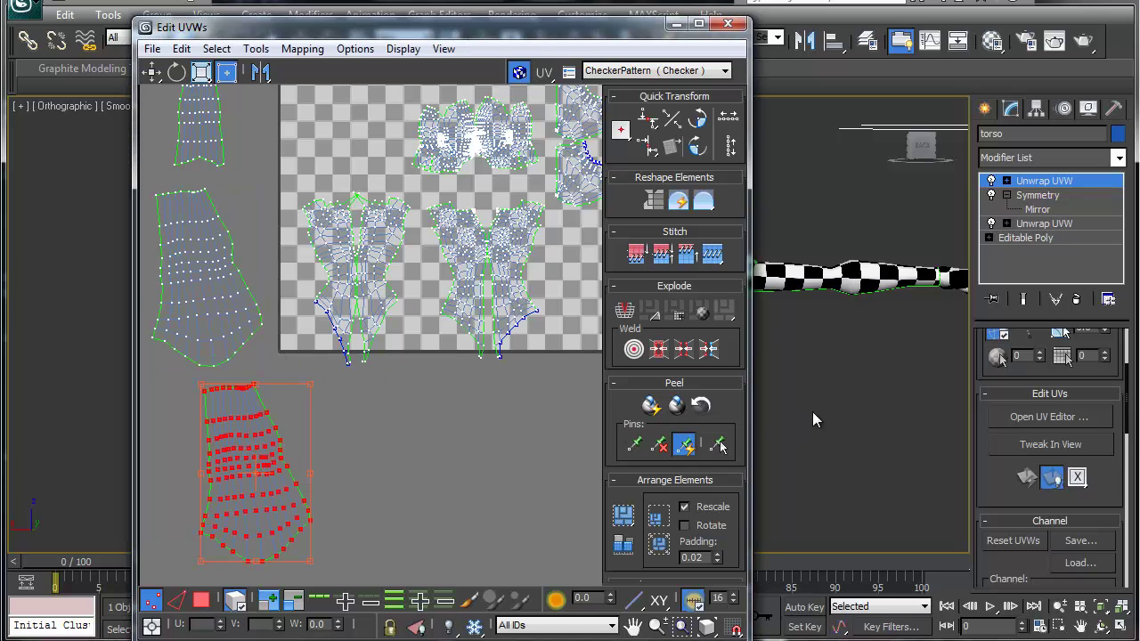
alt+middle_drag(812, 420, 812, 383)
click(204, 301)
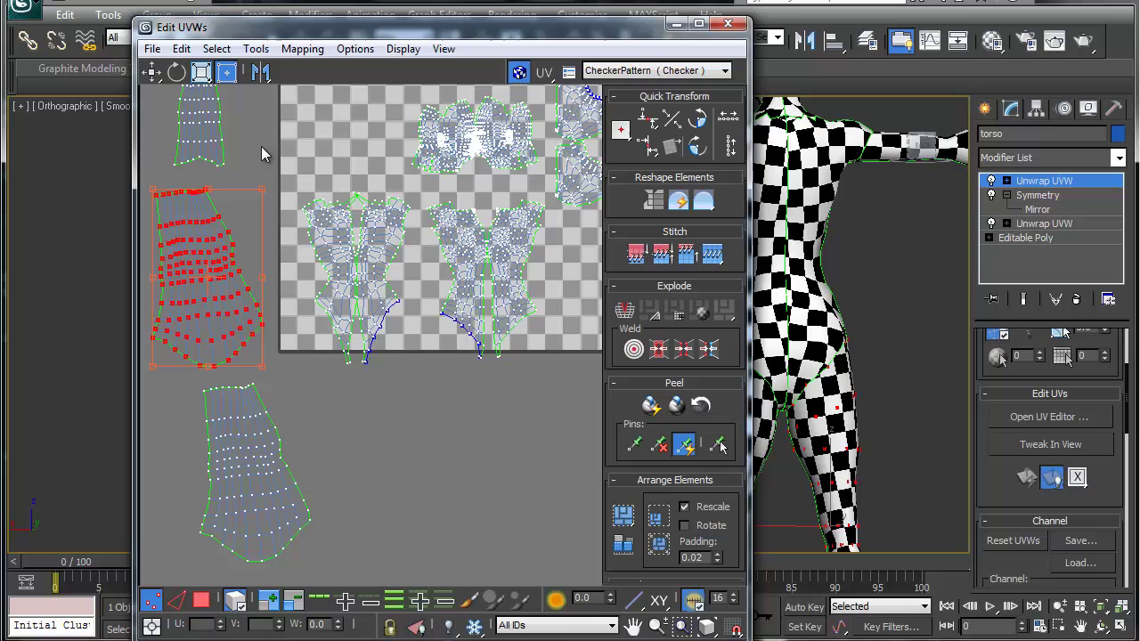
Step: Select the two arm shells in turn to identify which arm of the model each belongs to
click(203, 125)
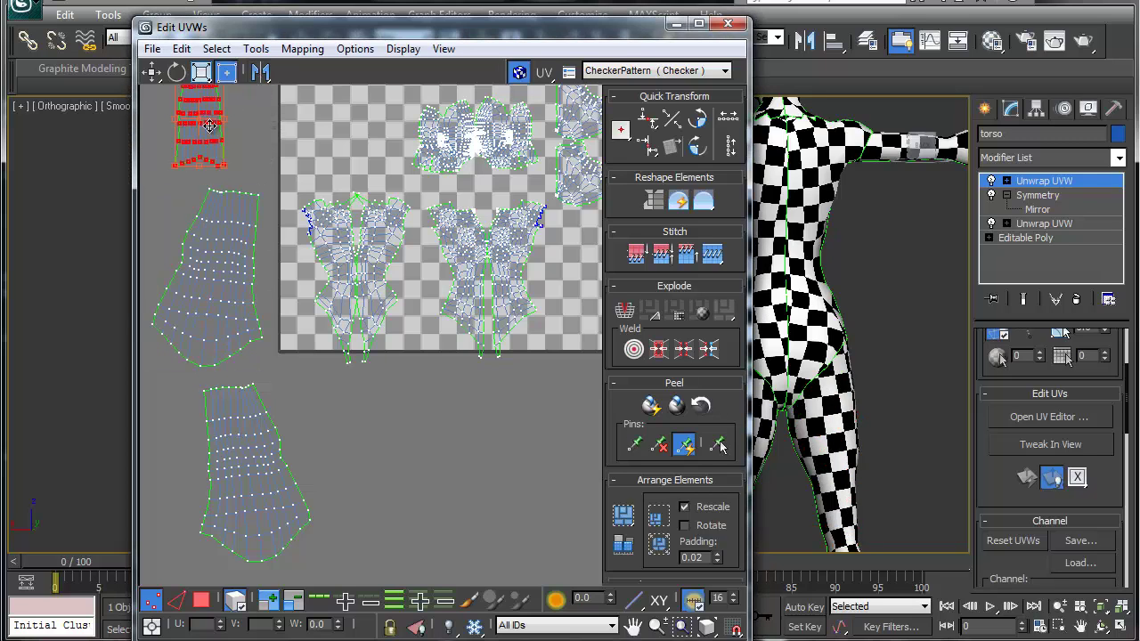
middle_drag(243, 262, 245, 394)
click(216, 174)
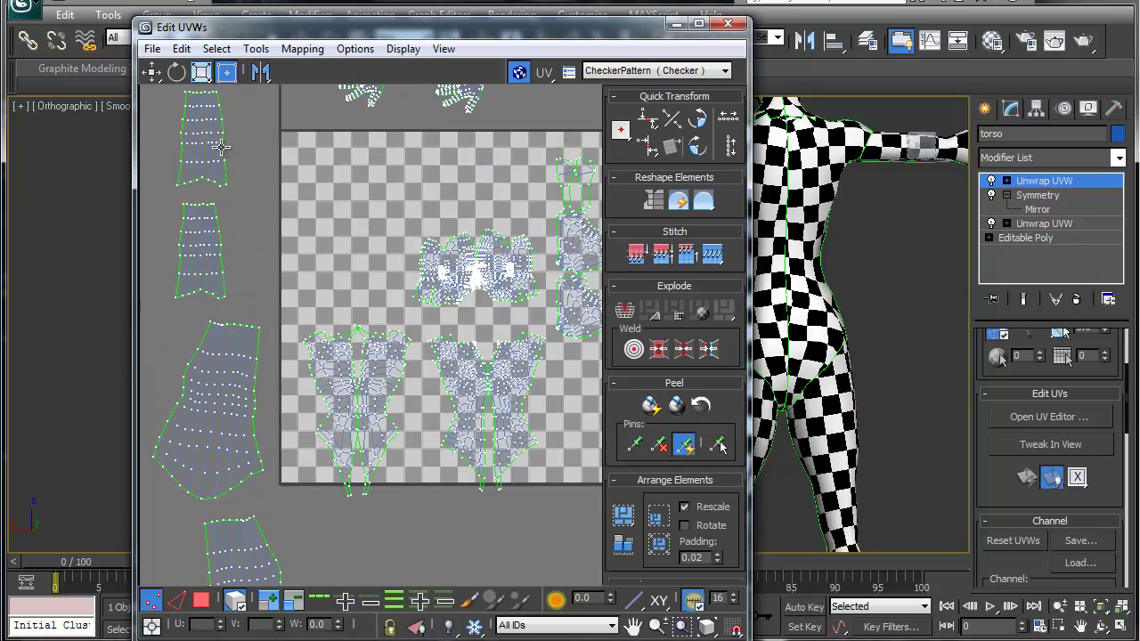
click(222, 147)
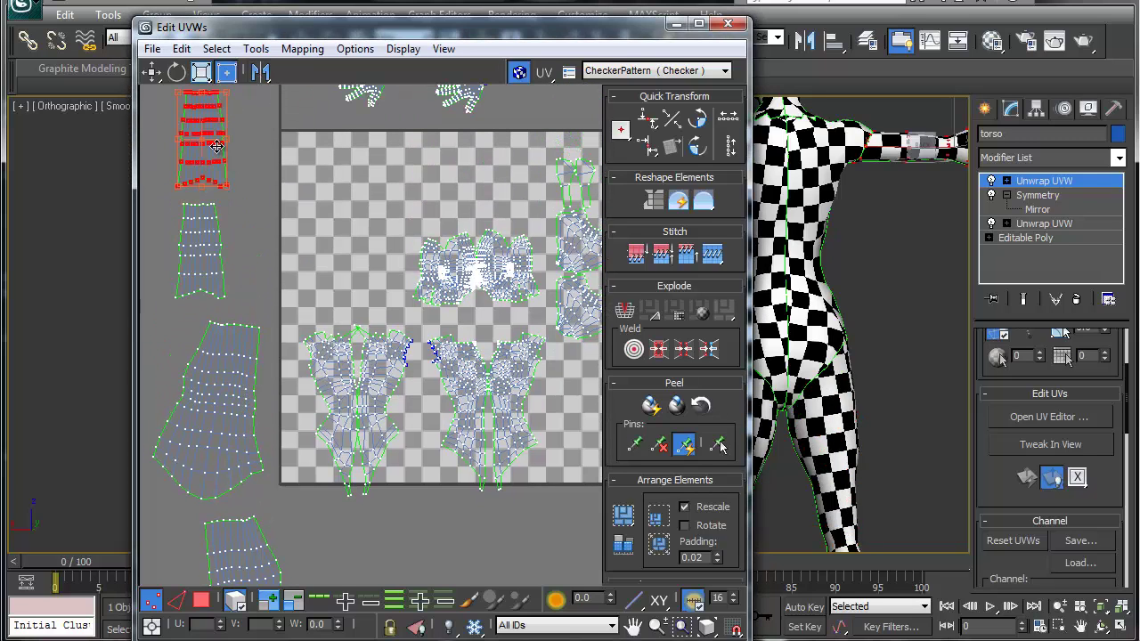
Step: Mirror the selected arm shell horizontally, and select the two hand shells in turn to identify their sides on the model
click(268, 76)
middle_drag(400, 258, 392, 427)
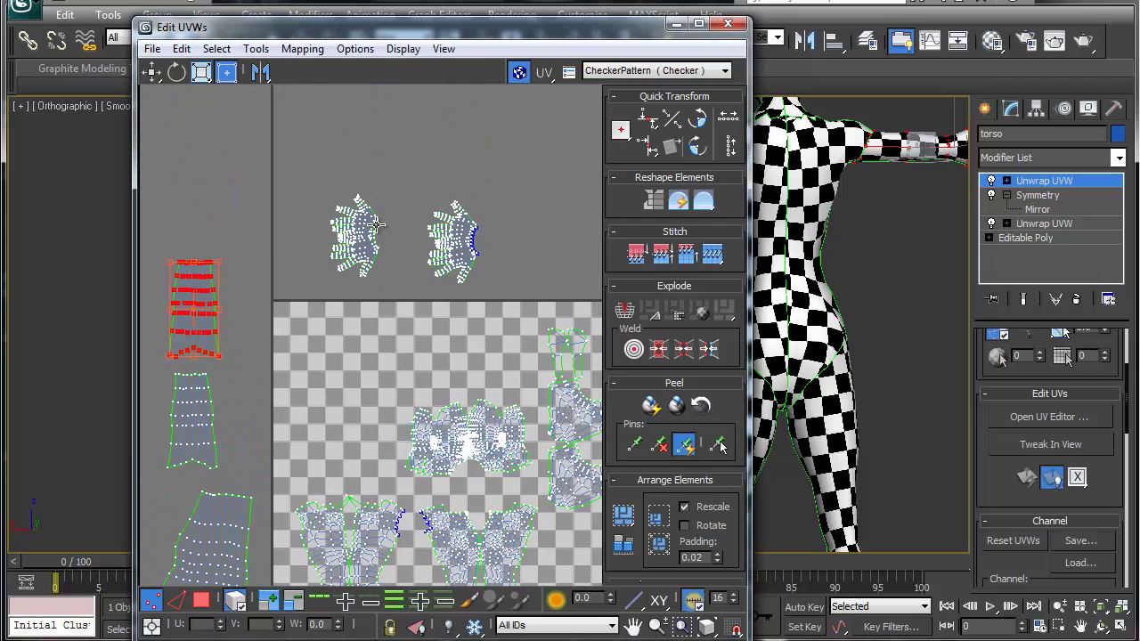
click(377, 225)
alt+middle_drag(834, 381, 1012, 405)
click(354, 221)
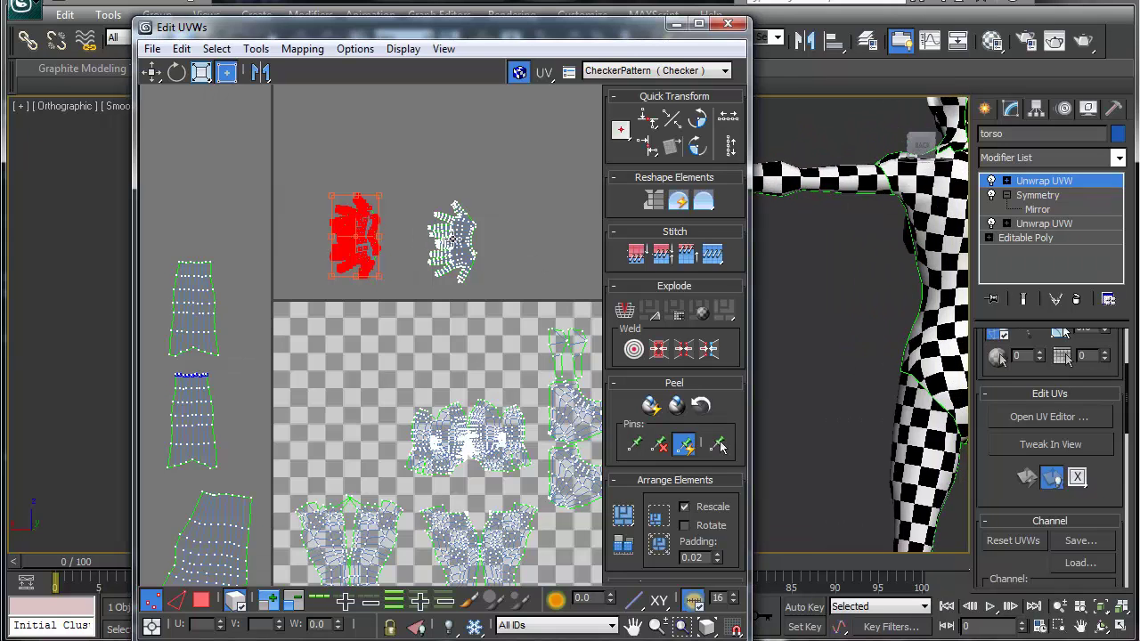
click(453, 238)
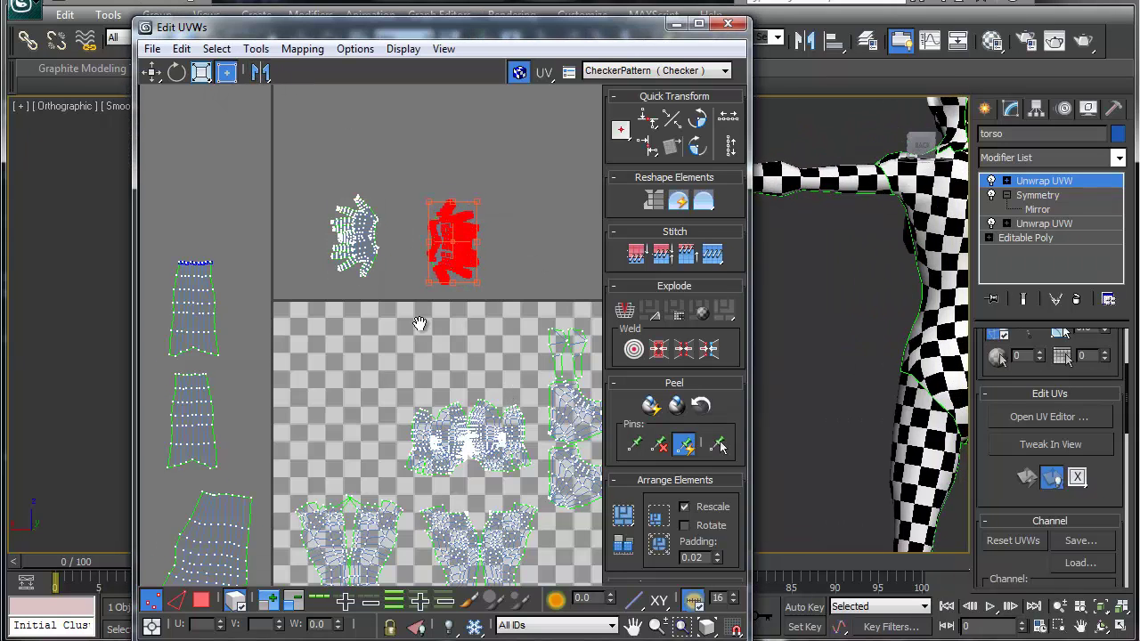
Step: Identify the upper foot shell on the model and mirror it horizontally
middle_drag(419, 323, 239, 179)
scroll(404, 358, up, 1)
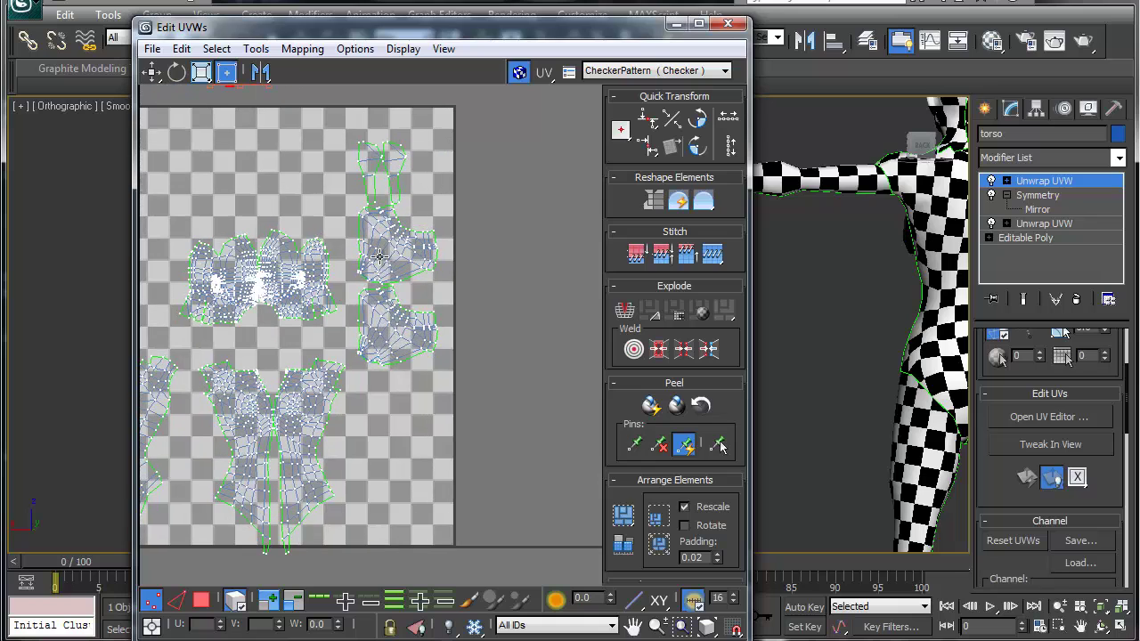
click(379, 253)
middle_drag(897, 398, 745, 148)
click(260, 73)
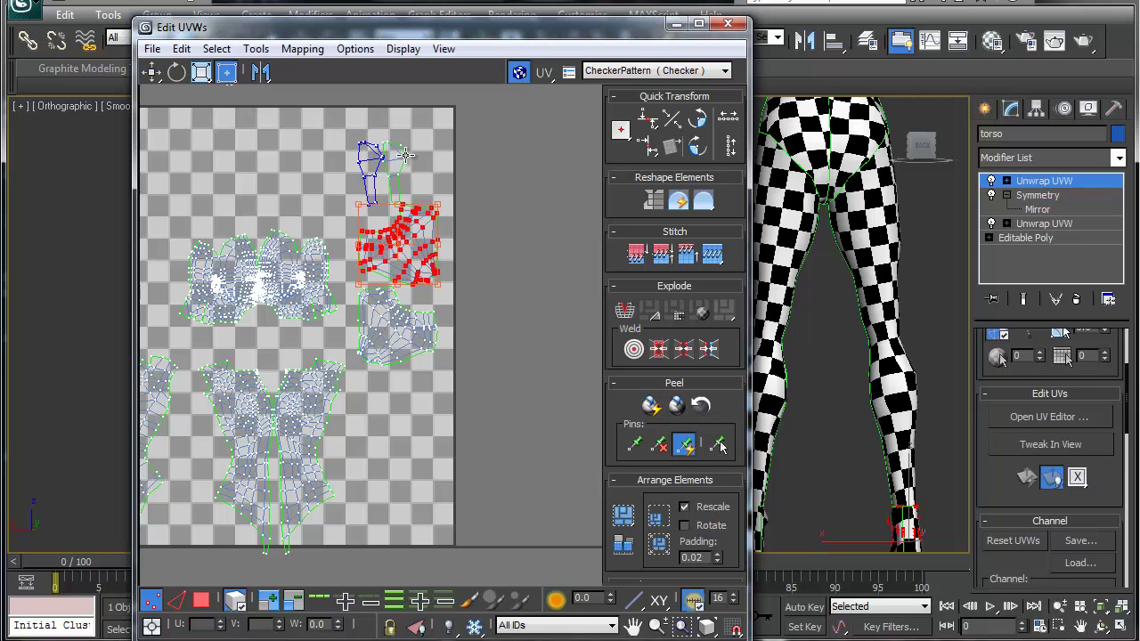
Step: Match the two small sole shells above the foot shells to the model's feet and mirror the left one horizontally
click(405, 156)
middle_drag(816, 370, 842, 285)
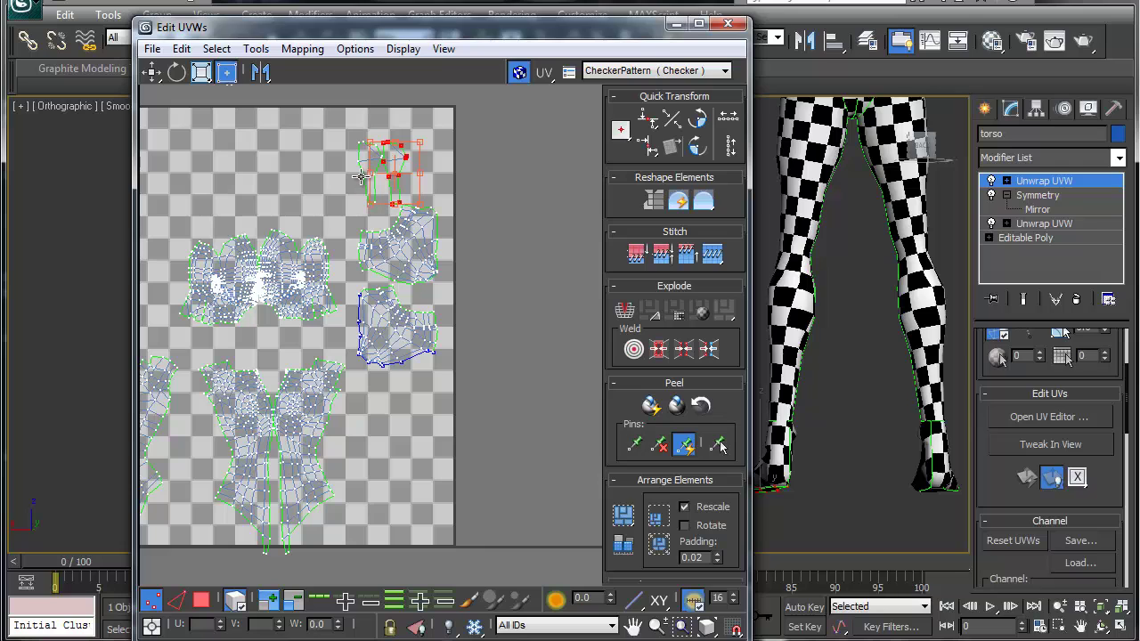
click(361, 176)
click(254, 73)
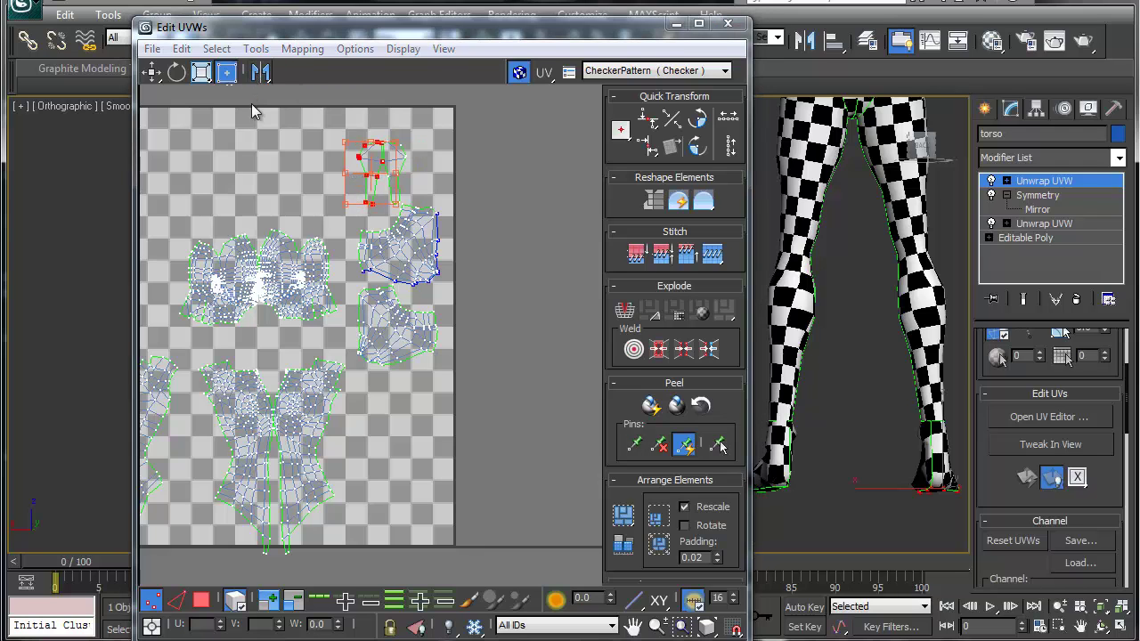
Step: With edge selection on and element selection off, stitch the two front torso halves together at a centre-line edge between the breasts
middle_drag(274, 448, 373, 336)
scroll(374, 337, up, 2)
scroll(374, 340, up, 2)
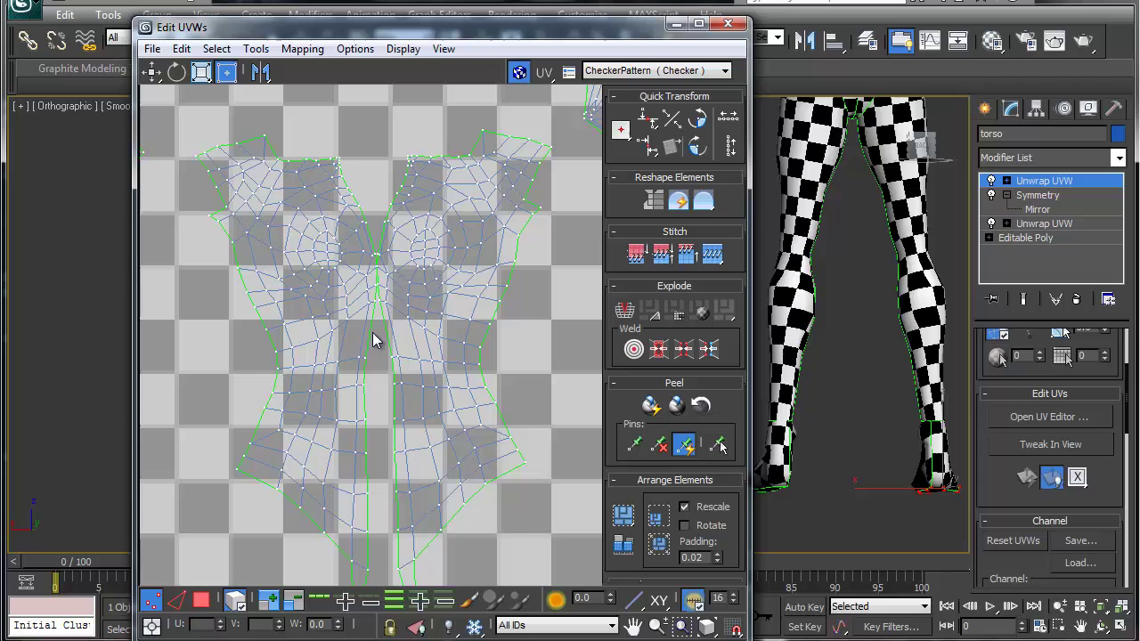
key(2)
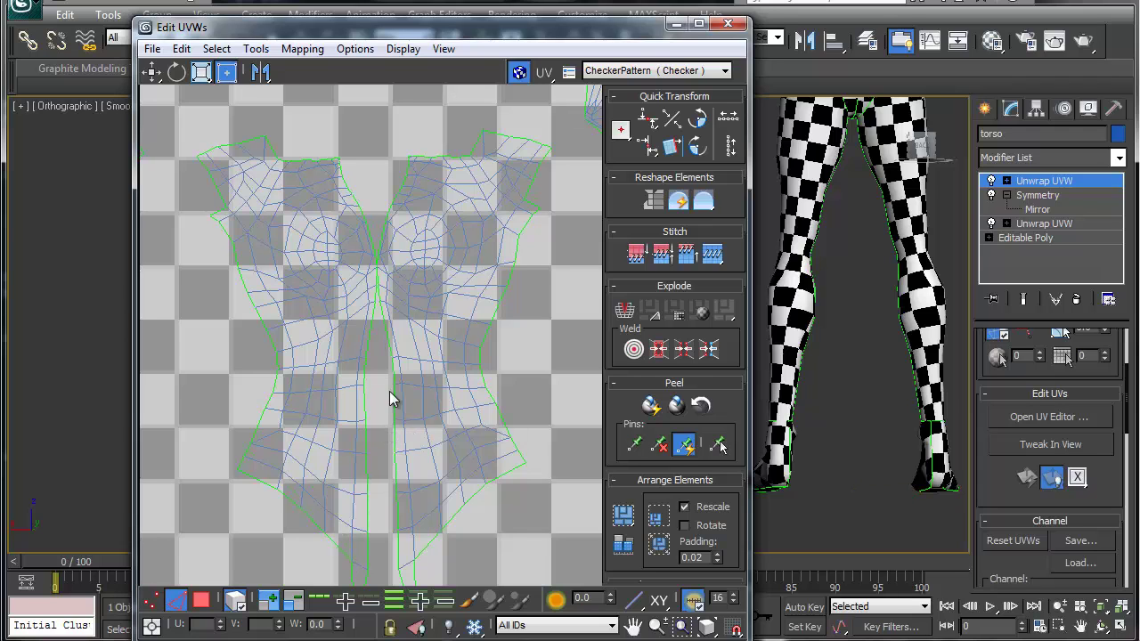
scroll(392, 358, up, 5)
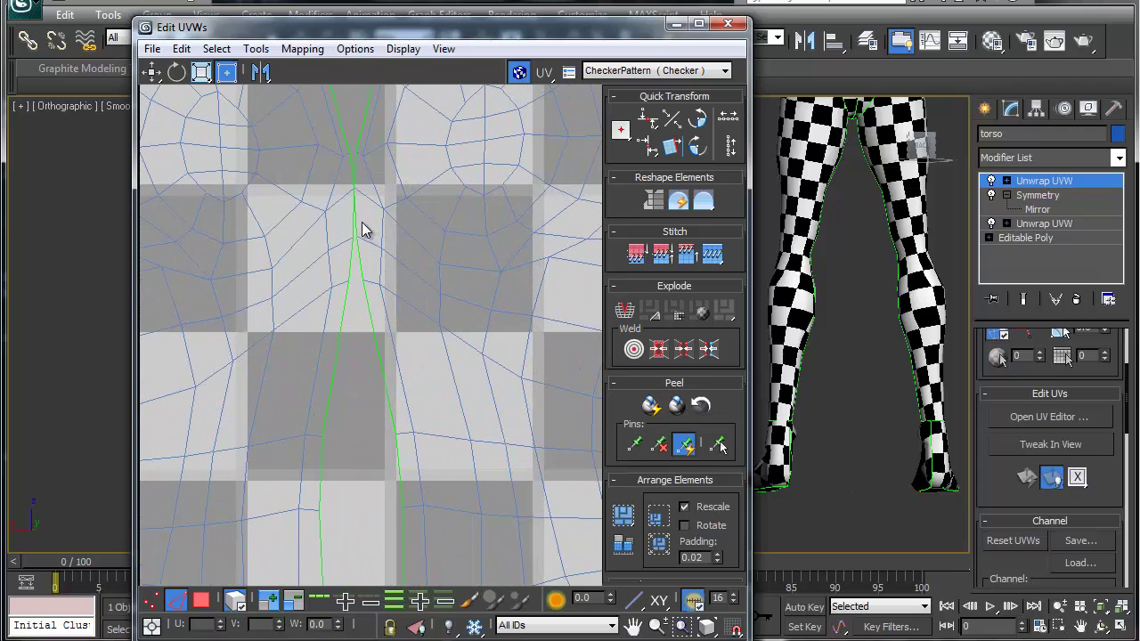
click(355, 218)
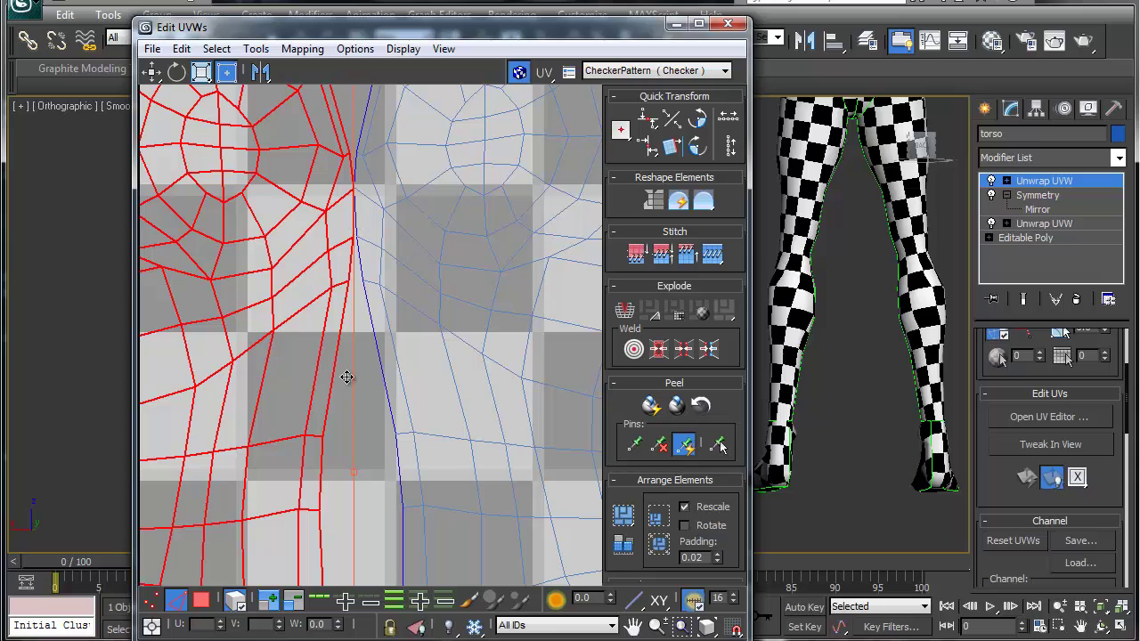
click(397, 478)
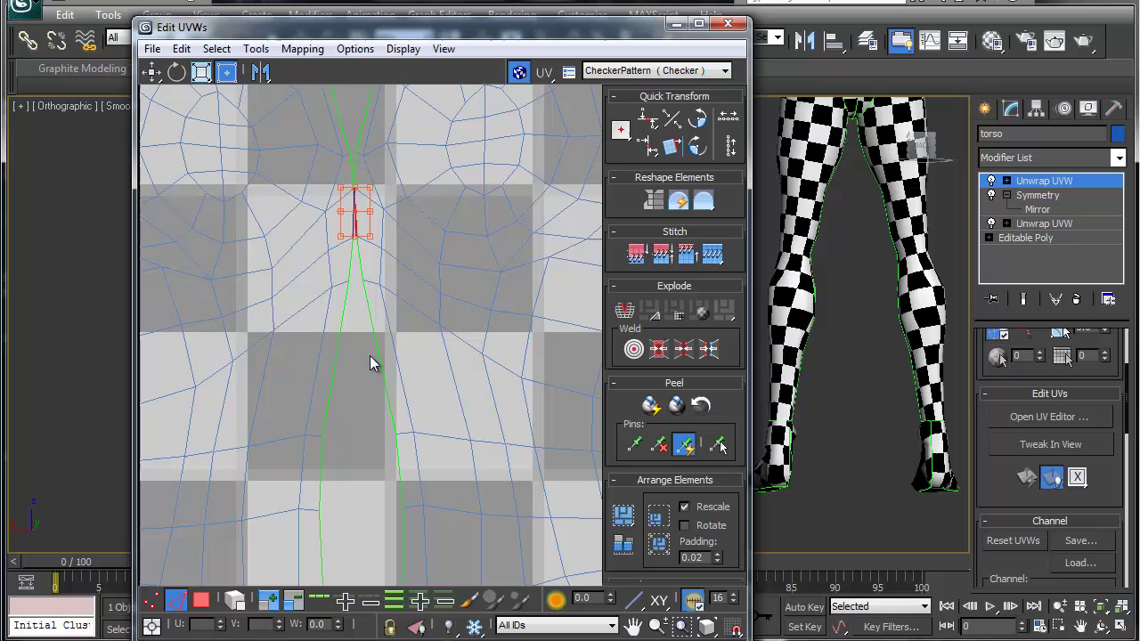
scroll(369, 357, down, 5)
scroll(369, 374, up, 2)
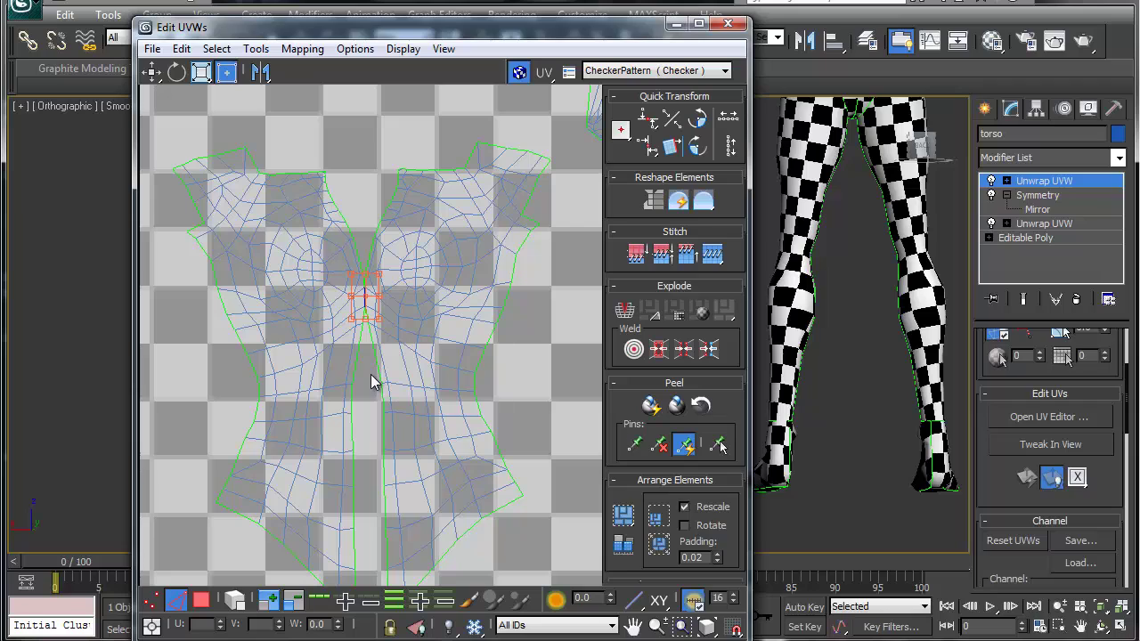
right_click(366, 289)
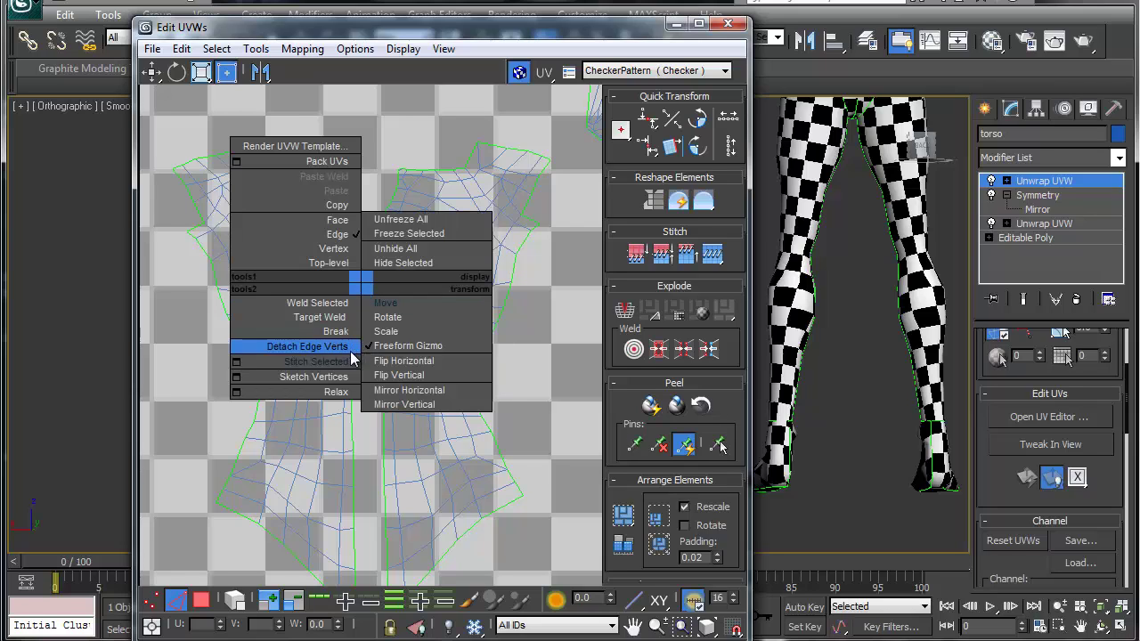
click(336, 372)
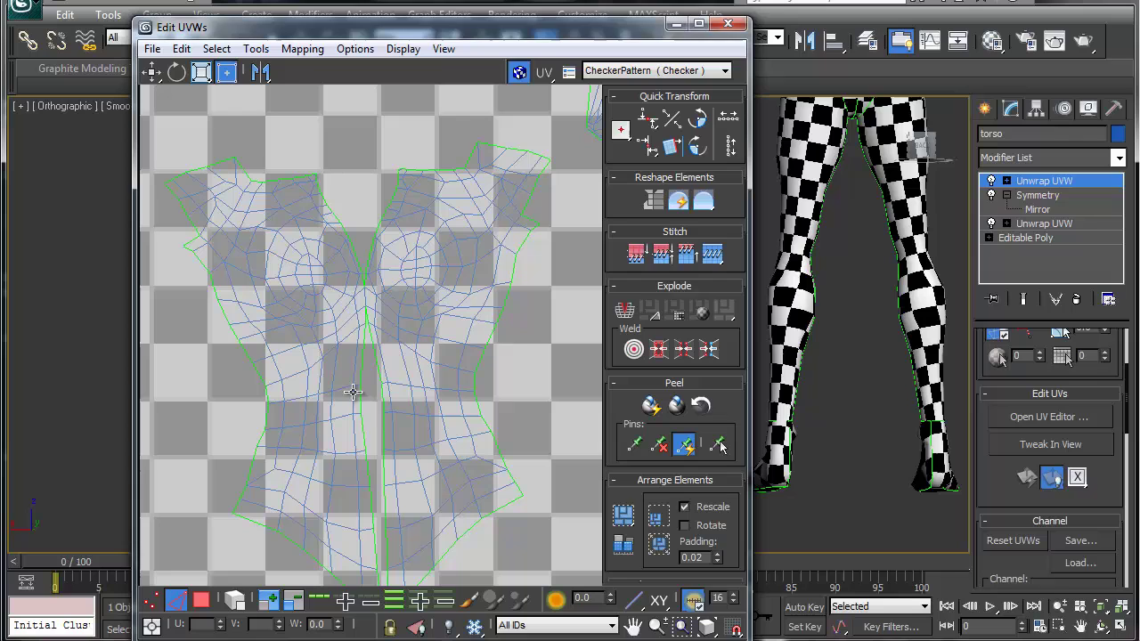
Step: Stitch the front torso's centre seam from below the chest down to the waist
scroll(377, 402, up, 4)
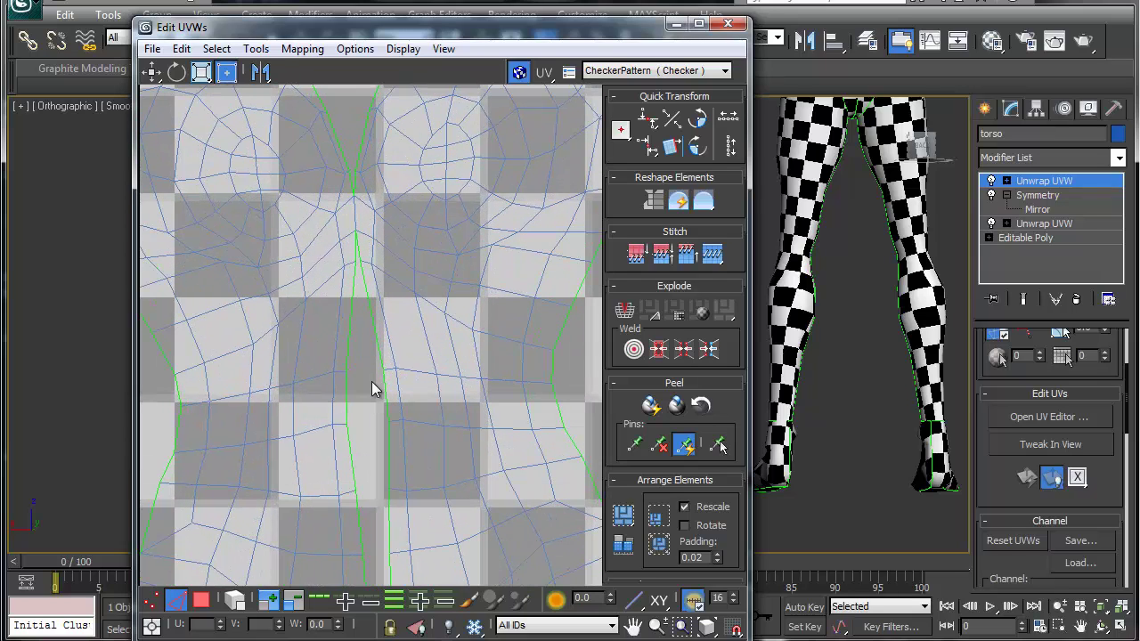
click(382, 401)
right_click(381, 392)
click(337, 459)
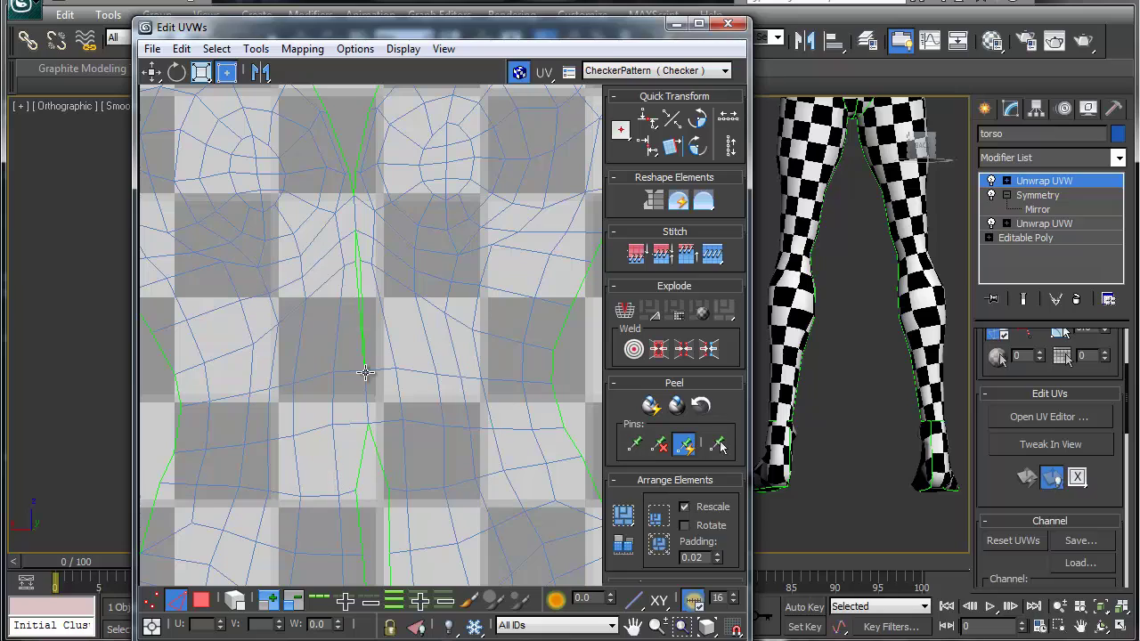
click(363, 311)
right_click(356, 308)
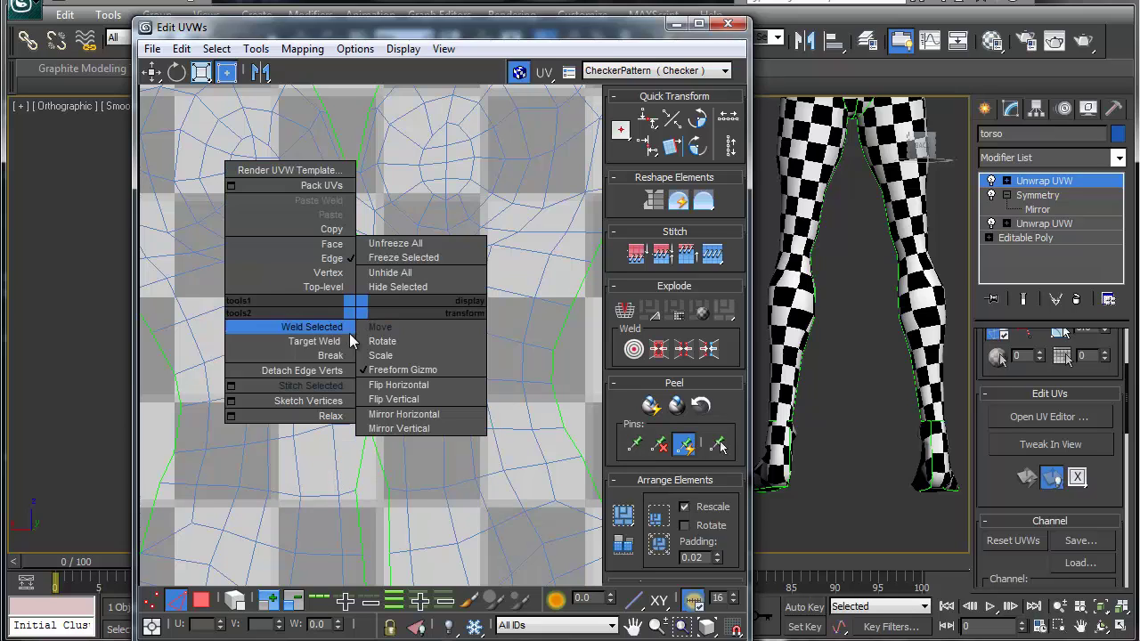
click(337, 383)
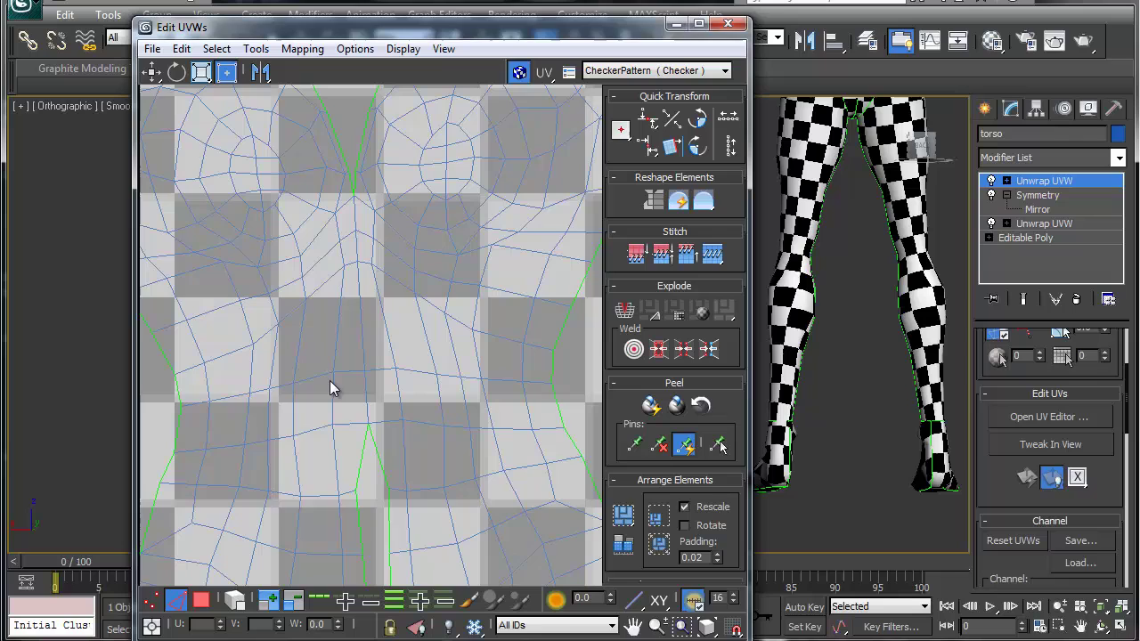
Step: Stitch the lowest centre edges of the front torso halves at the crotch, working upward from the narrow tab
scroll(360, 409, down, 4)
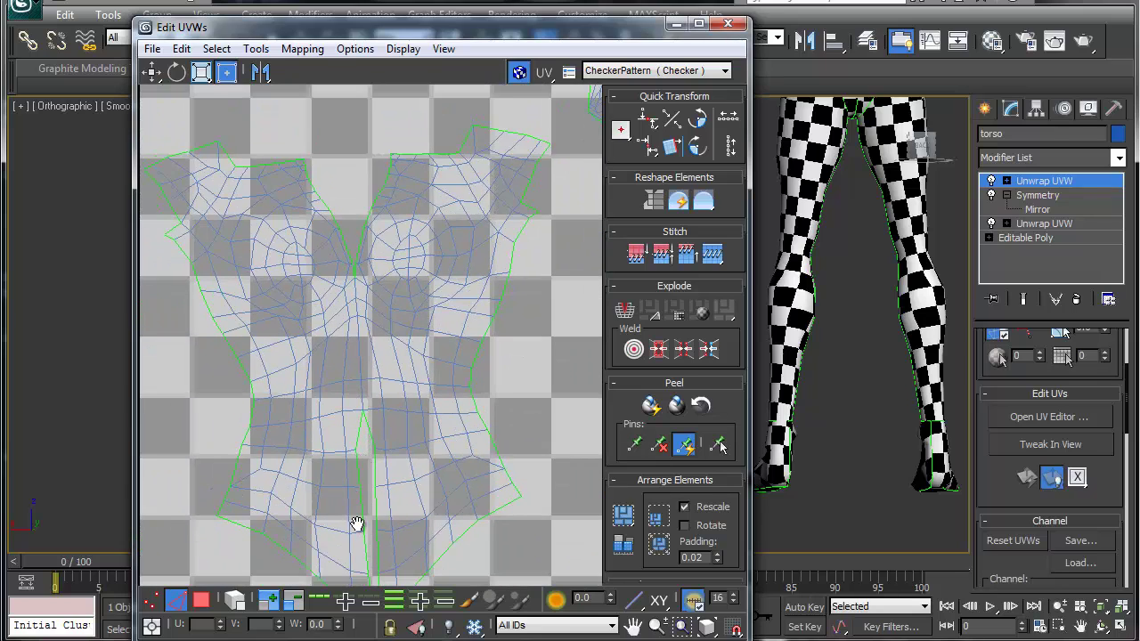
middle_drag(357, 524, 352, 394)
click(375, 500)
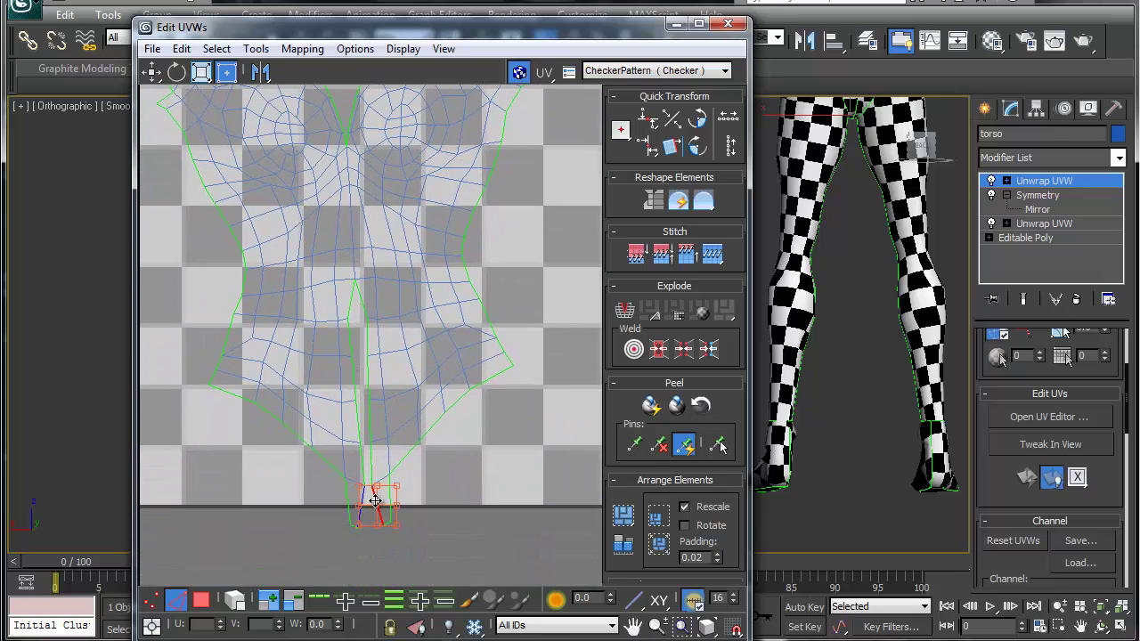
right_click(375, 510)
click(330, 579)
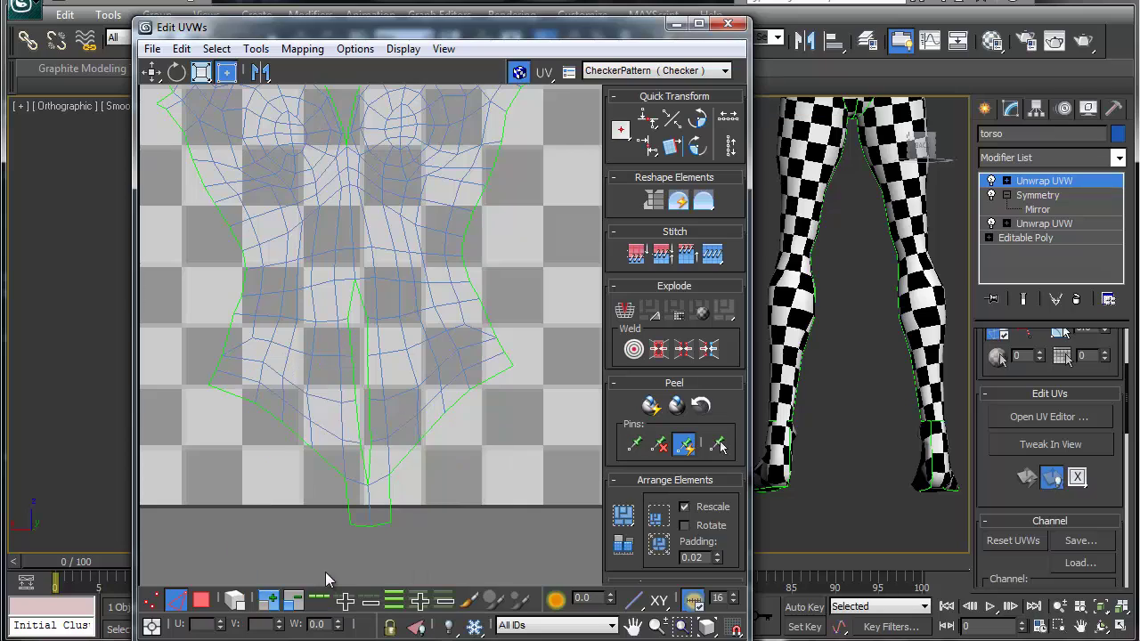
click(369, 452)
right_click(370, 454)
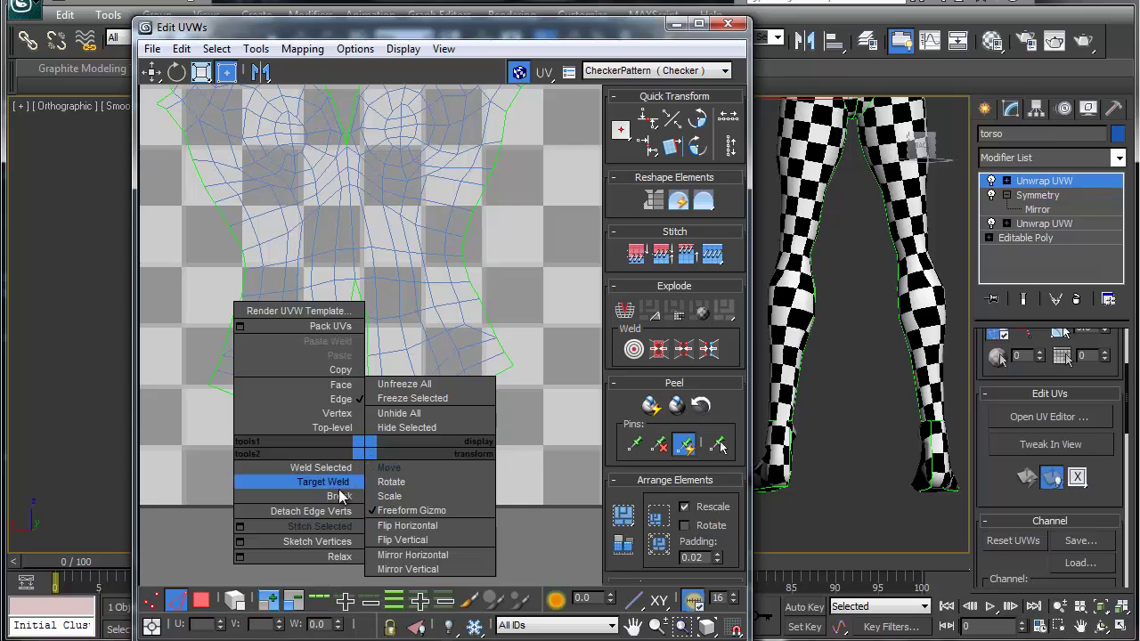
click(330, 527)
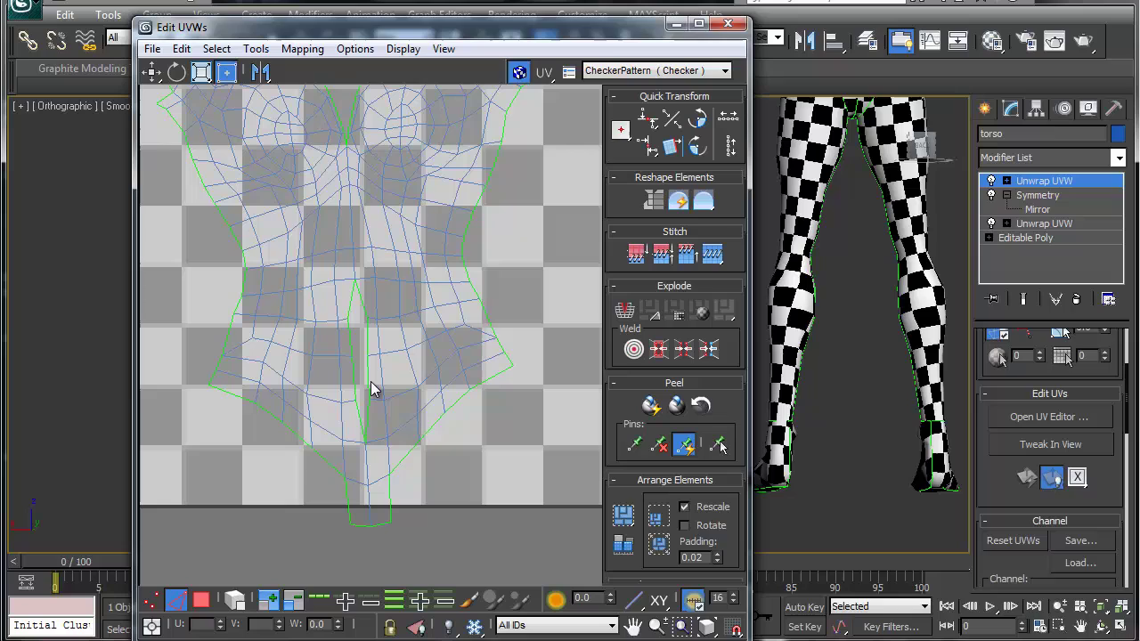
Step: Close the remaining gap in the front torso's centre seam across the abdomen by stitching its edges
click(367, 382)
right_click(366, 383)
click(341, 462)
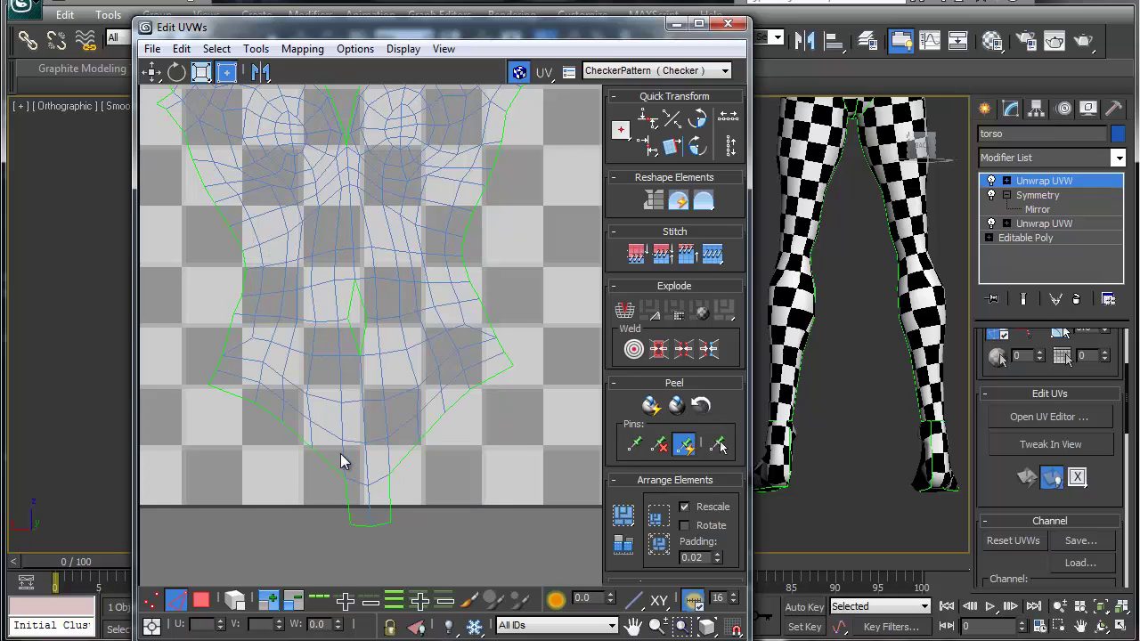
right_click(365, 329)
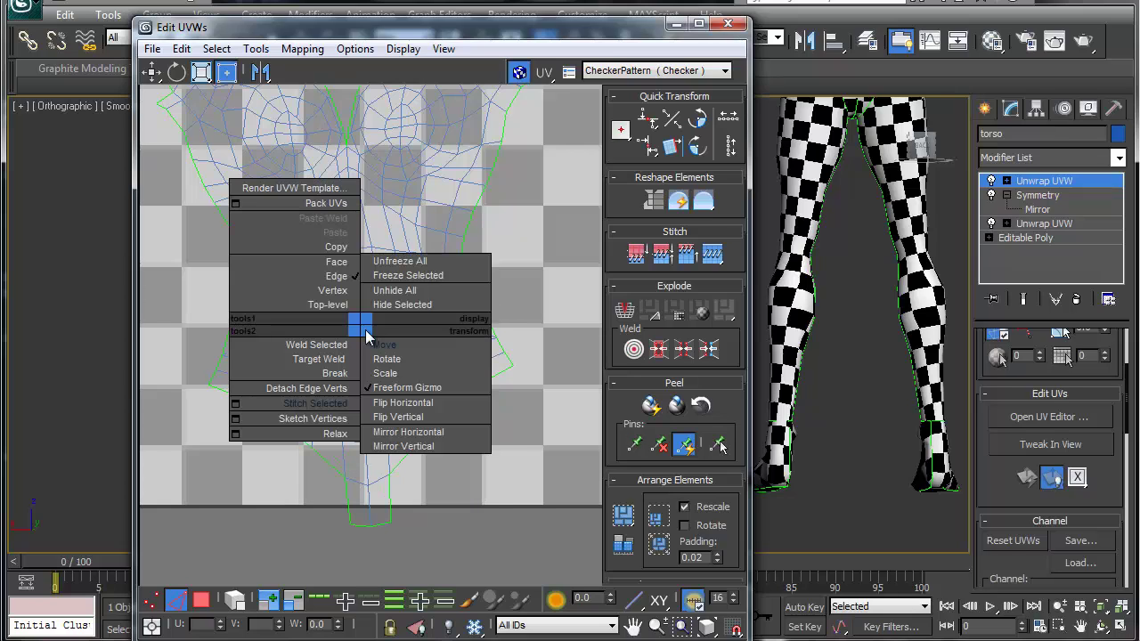
click(314, 404)
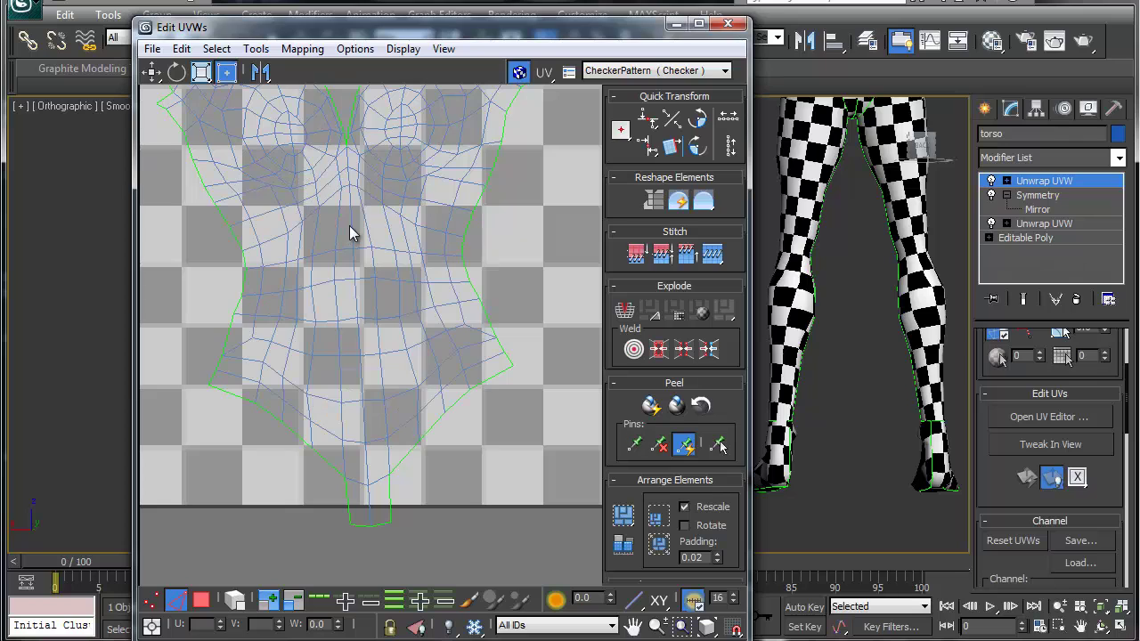
Step: Stitch the centre edge above the chest to join the front torso halves up to the neckline
scroll(374, 357, up, 6)
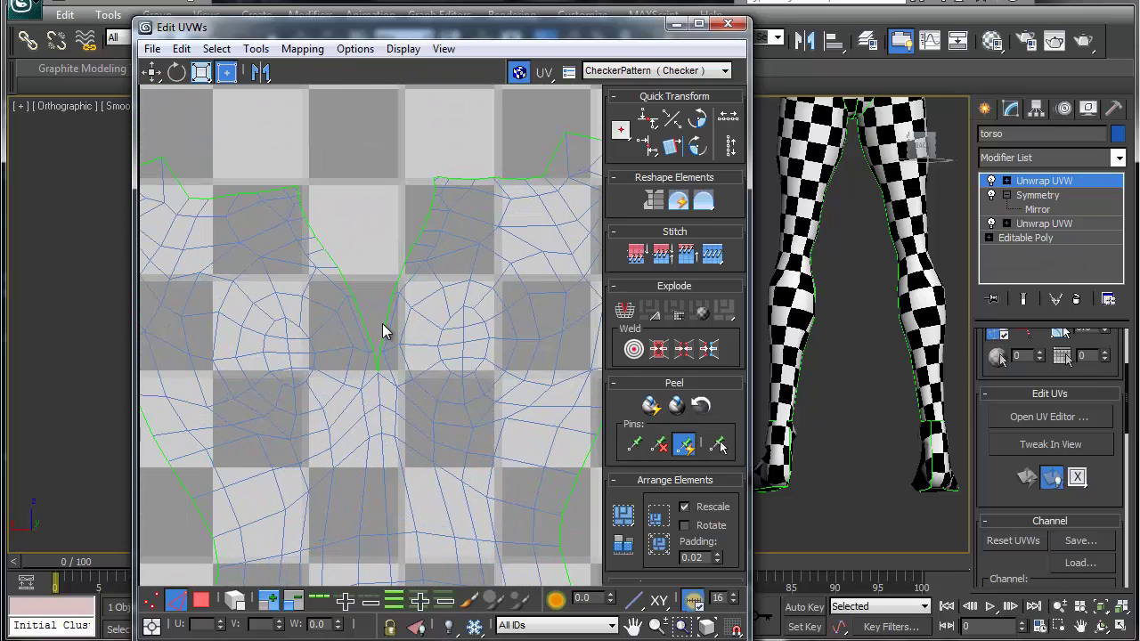
click(381, 322)
right_click(380, 318)
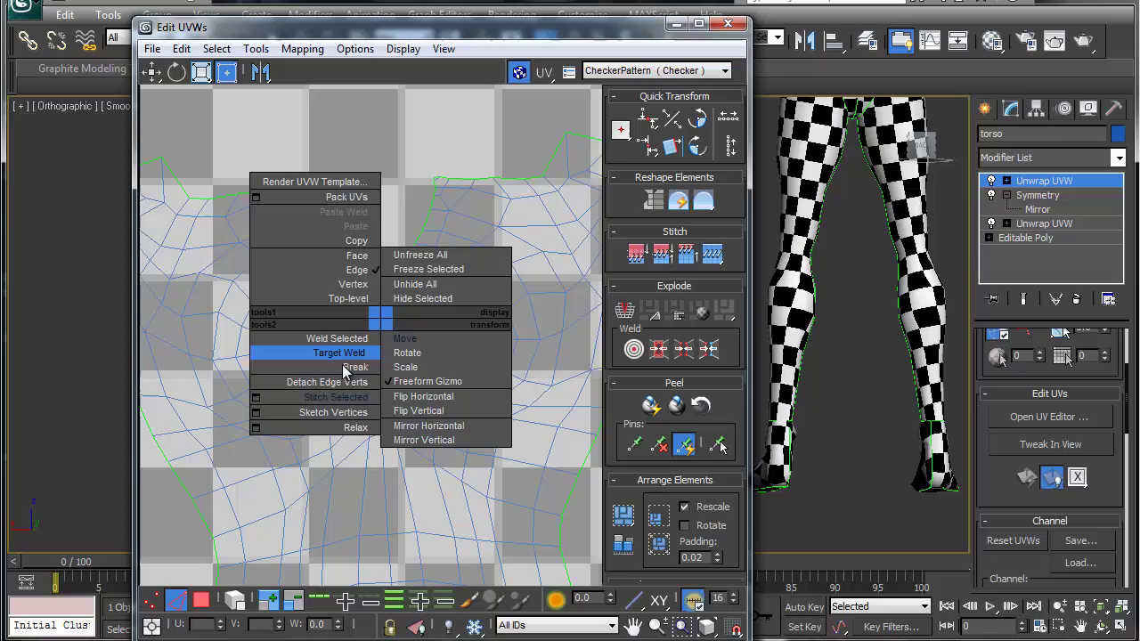
click(338, 397)
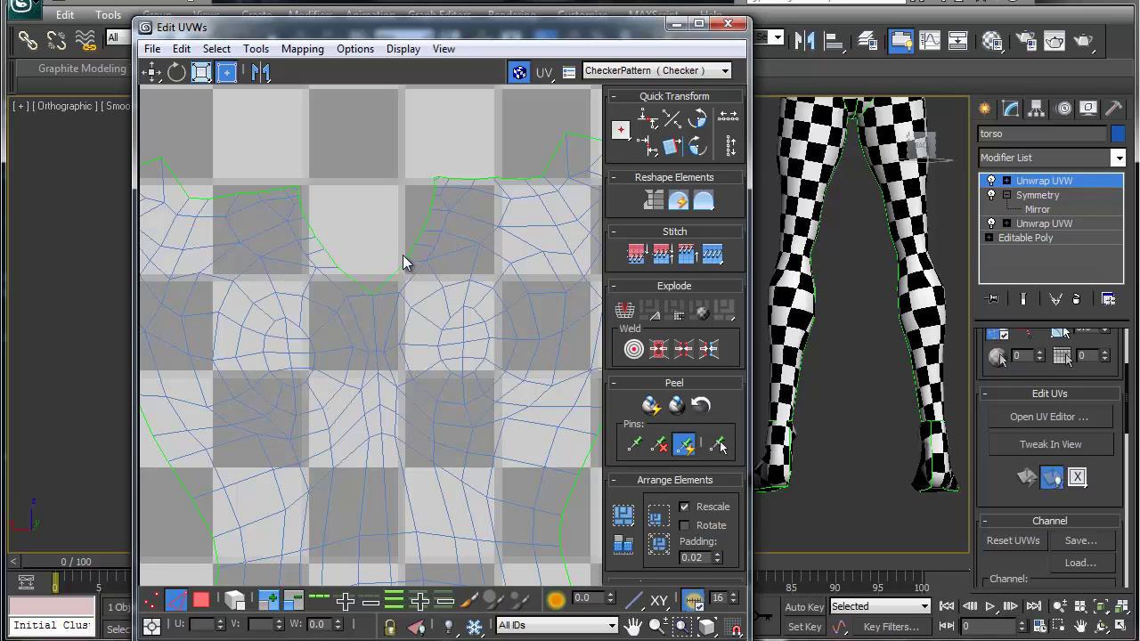
Step: Check the upper neckline edge of the stitched front torso shell against the model's front and inspect the whole shell
click(437, 185)
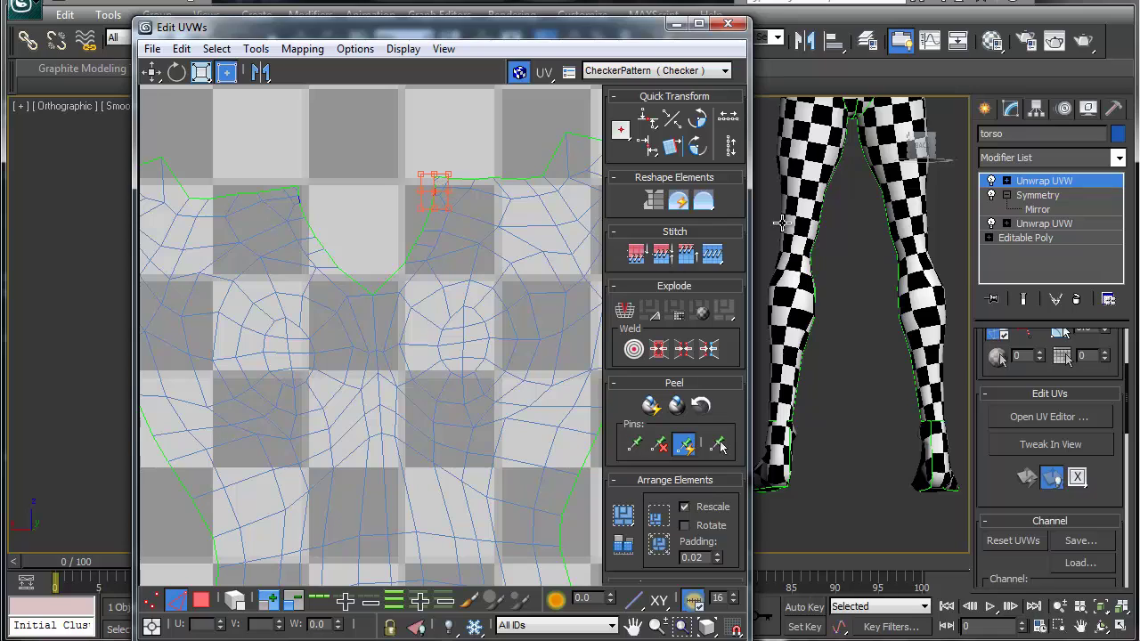
middle_drag(782, 222, 821, 274)
alt+middle_drag(824, 232, 842, 314)
scroll(795, 299, up, 2)
key(shift+z)
middle_click(491, 403)
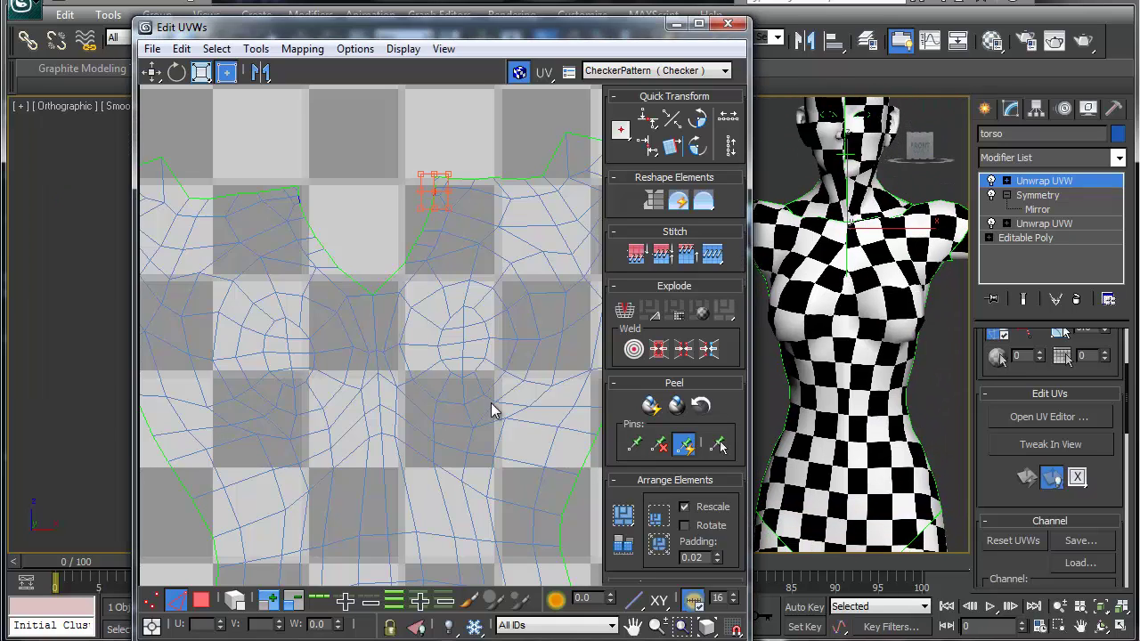
middle_drag(445, 420, 458, 252)
scroll(458, 252, down, 1)
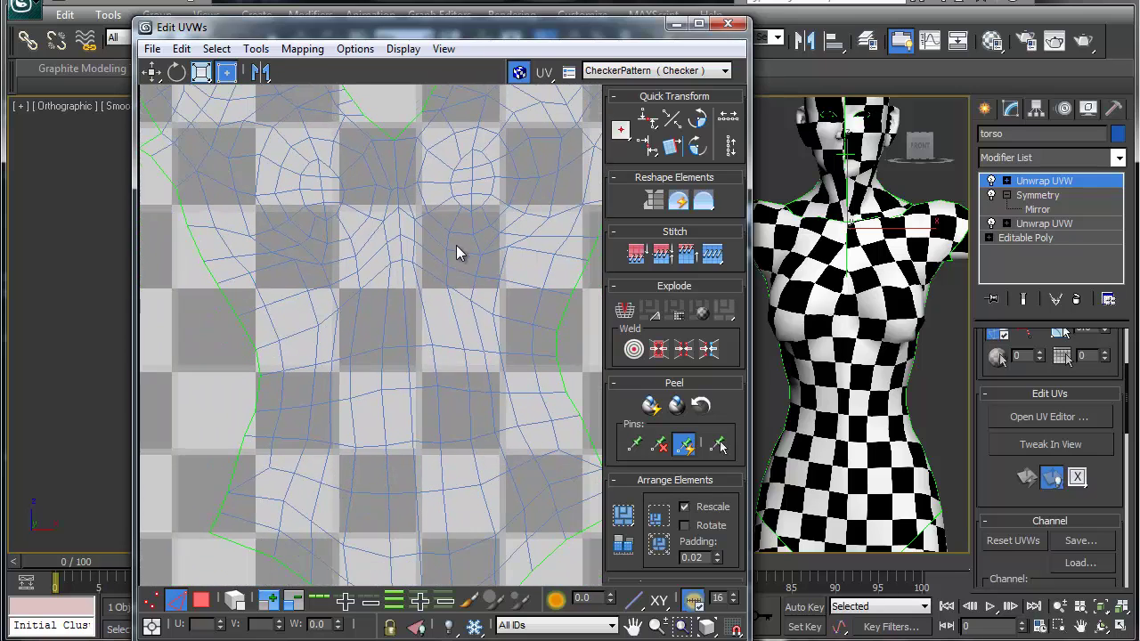
scroll(433, 385, down, 4)
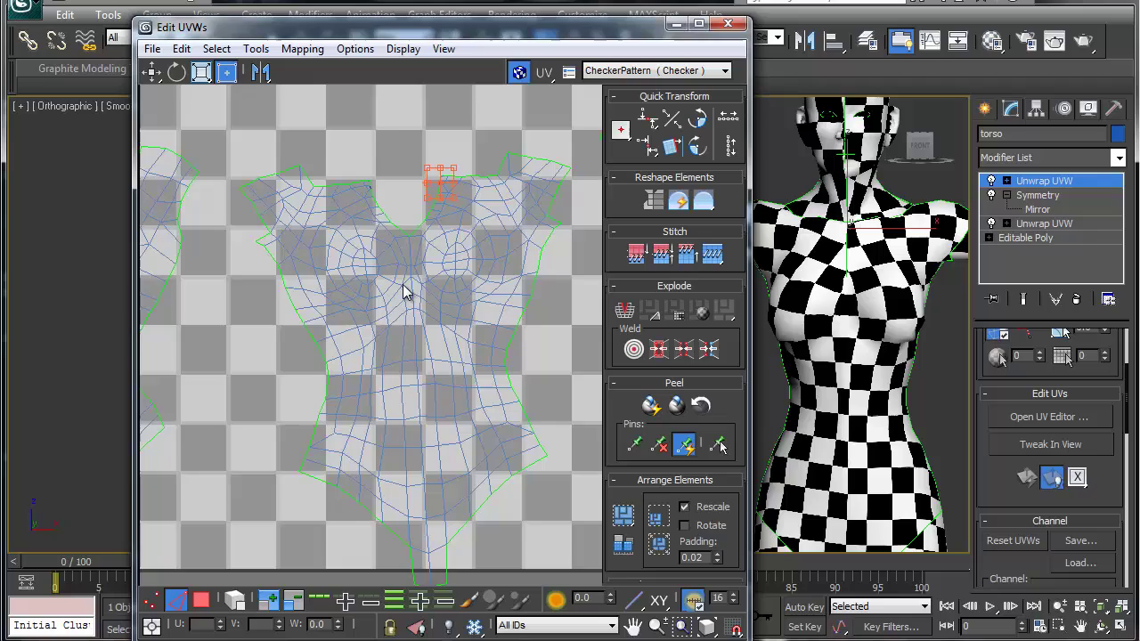
scroll(402, 281, up, 2)
scroll(403, 283, down, 3)
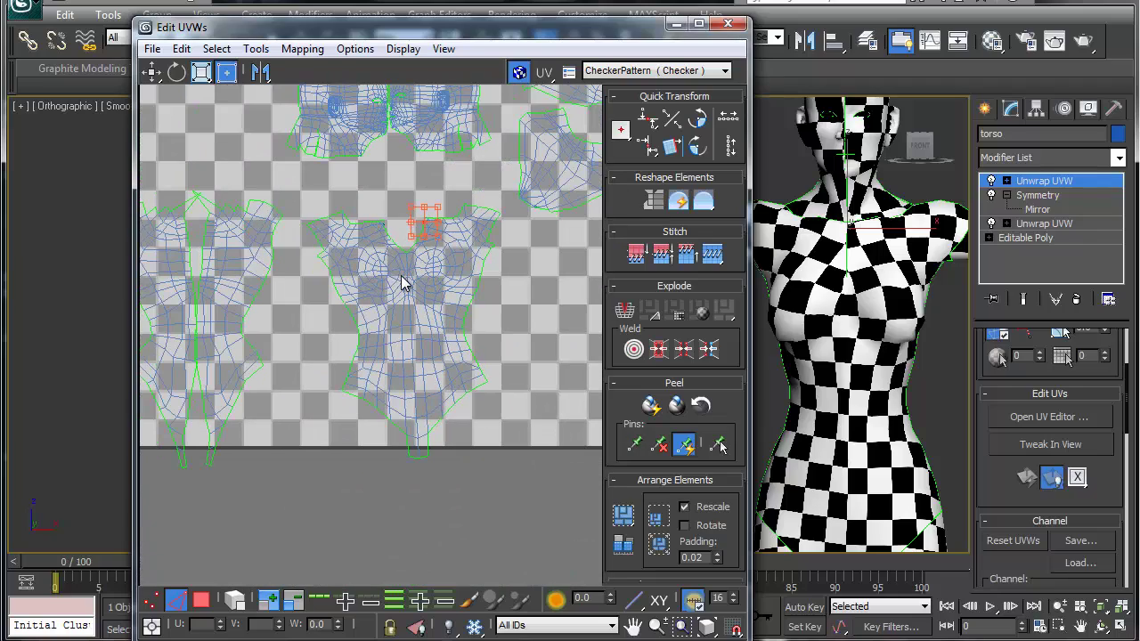
Step: Stitch the upper edge of the front torso's neckline opening so the two halves meet across the top
scroll(407, 255, up, 6)
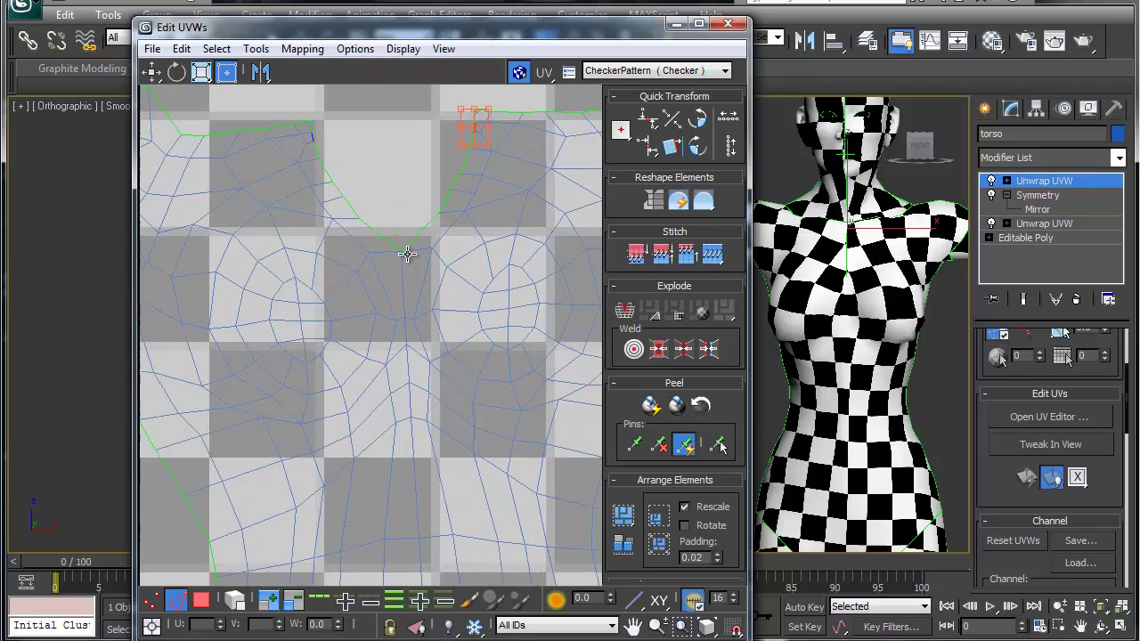
middle_drag(419, 229, 406, 319)
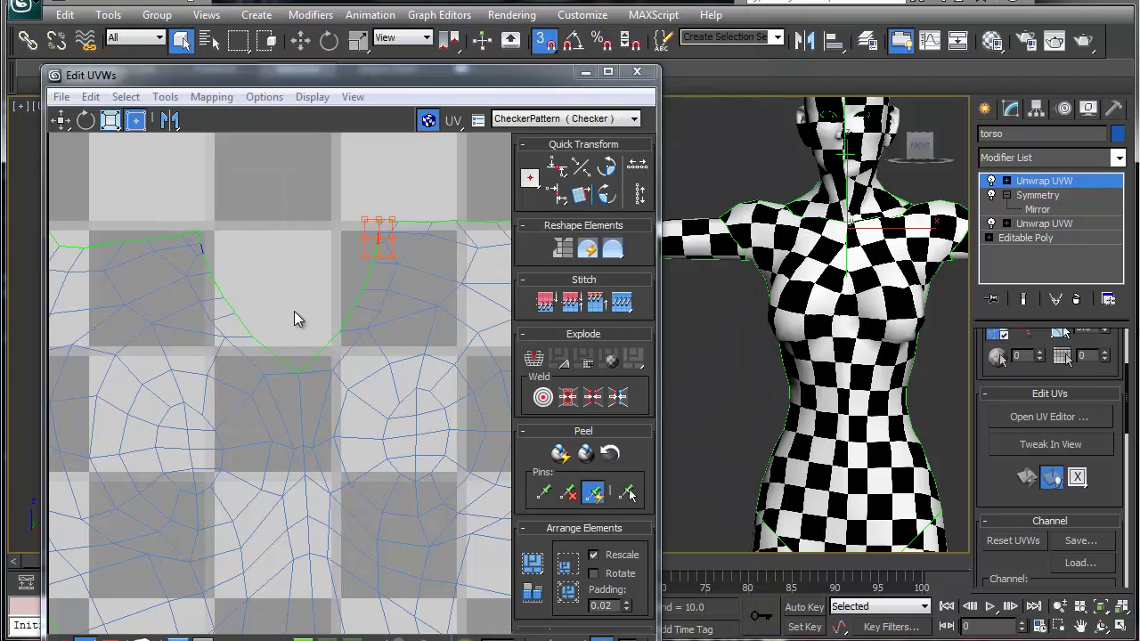
middle_drag(325, 294, 312, 311)
click(346, 293)
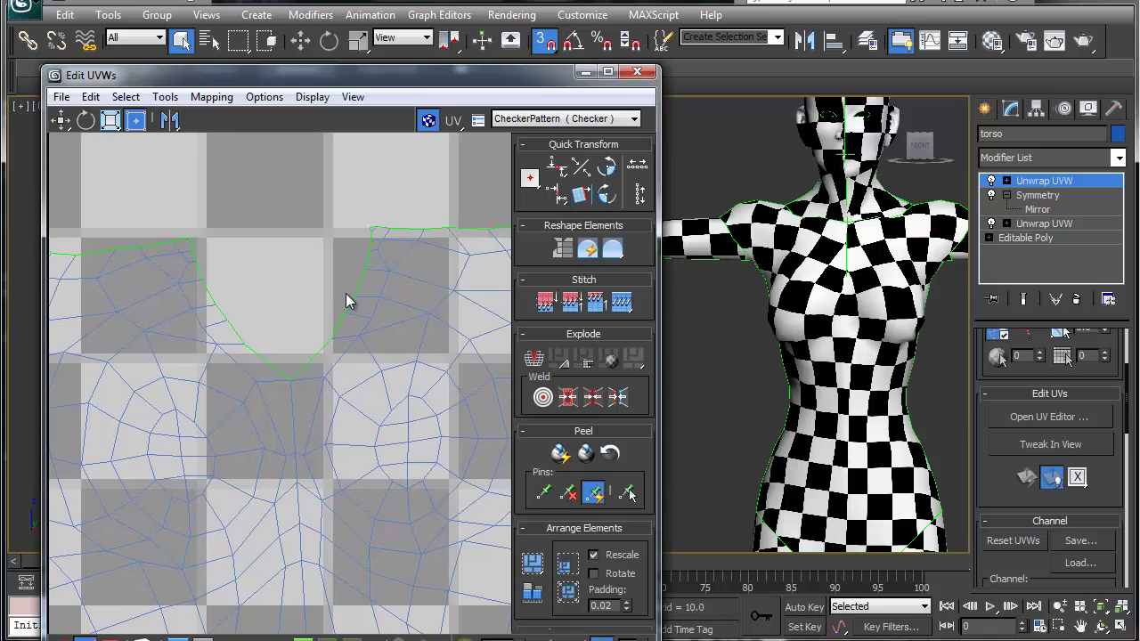
click(368, 260)
right_click(355, 274)
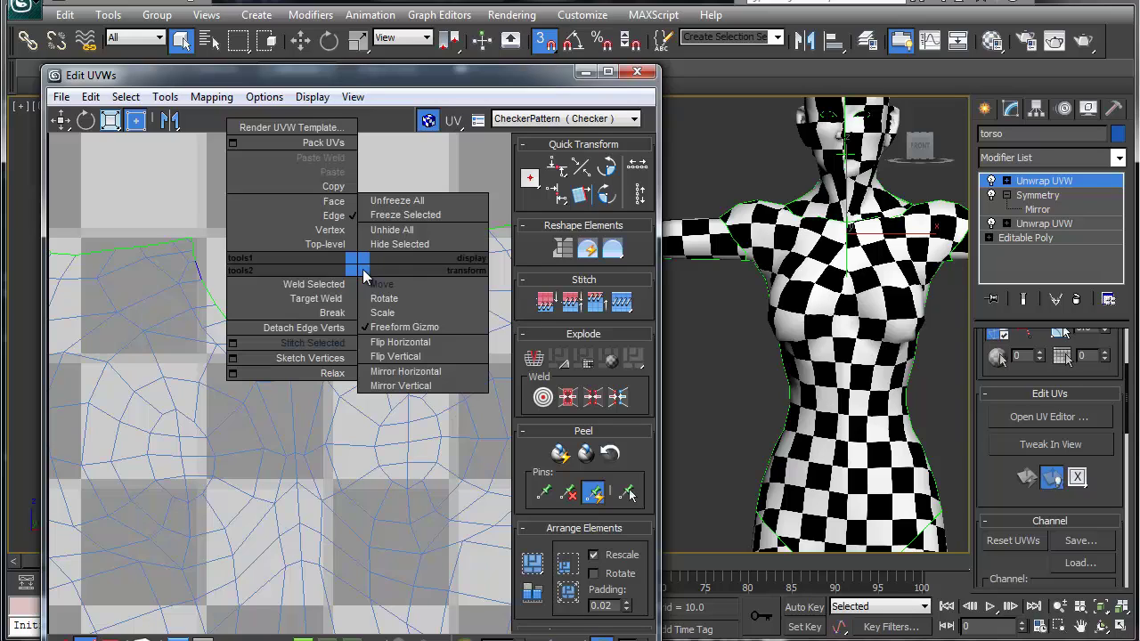
click(299, 345)
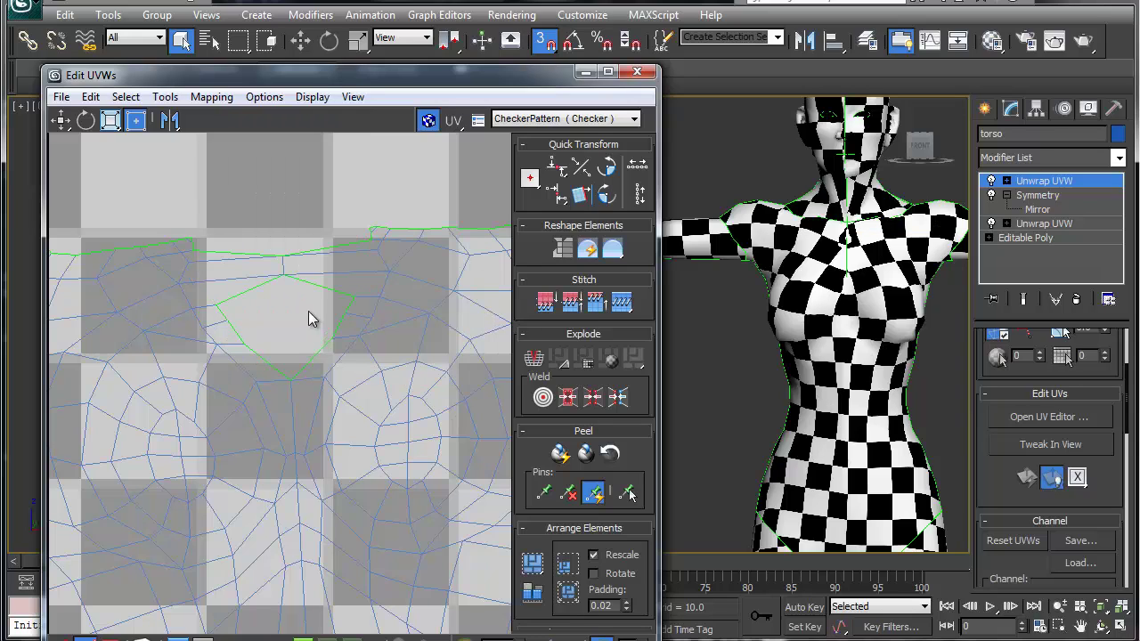
Step: Stitch the remaining edges of the hole below the neckline with a bias of 0.5 until it is closed
right_click(339, 319)
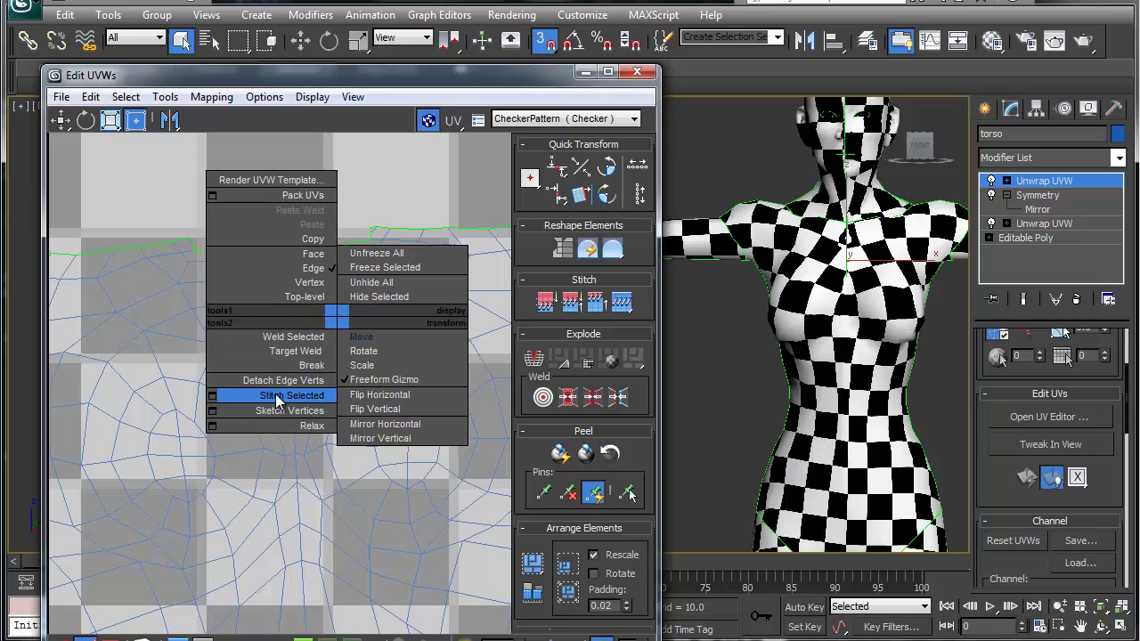
click(213, 396)
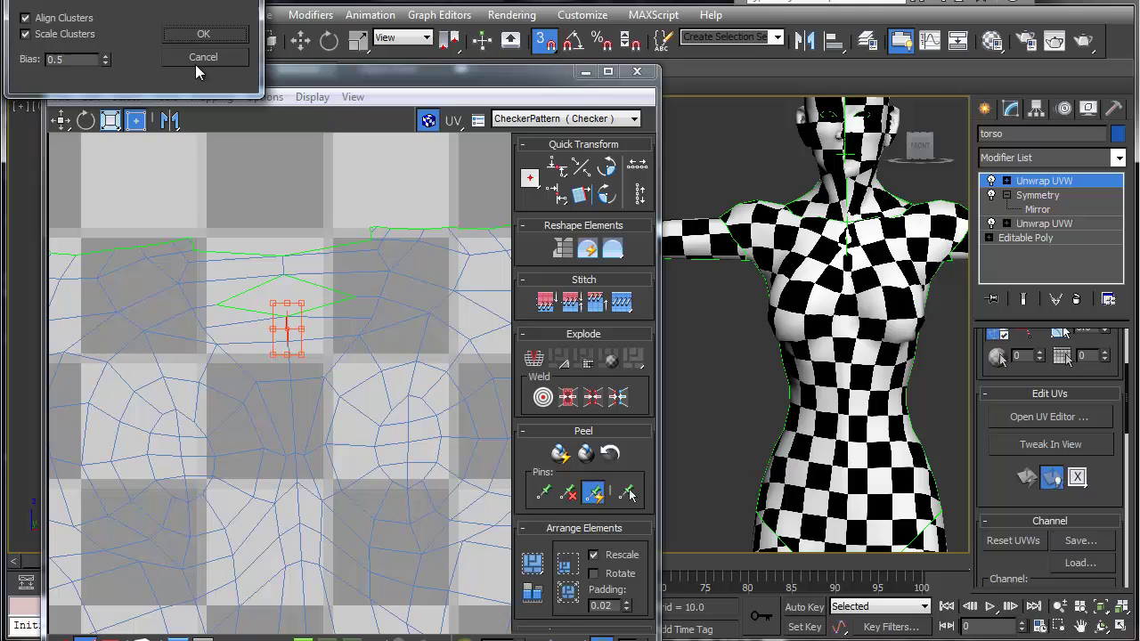
click(200, 35)
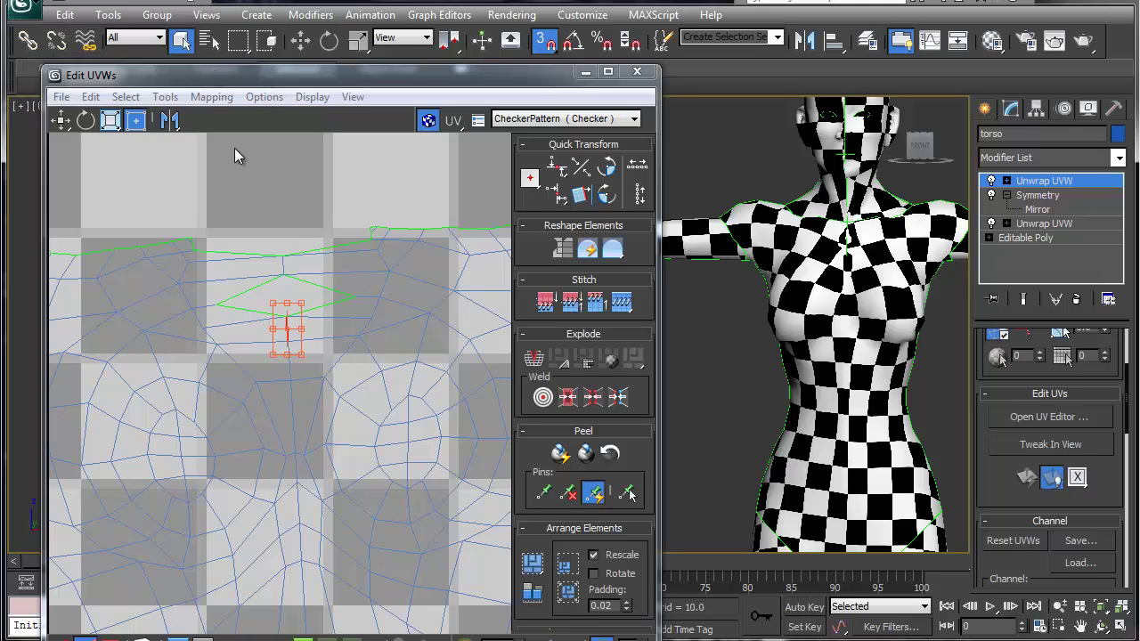
click(333, 298)
right_click(324, 305)
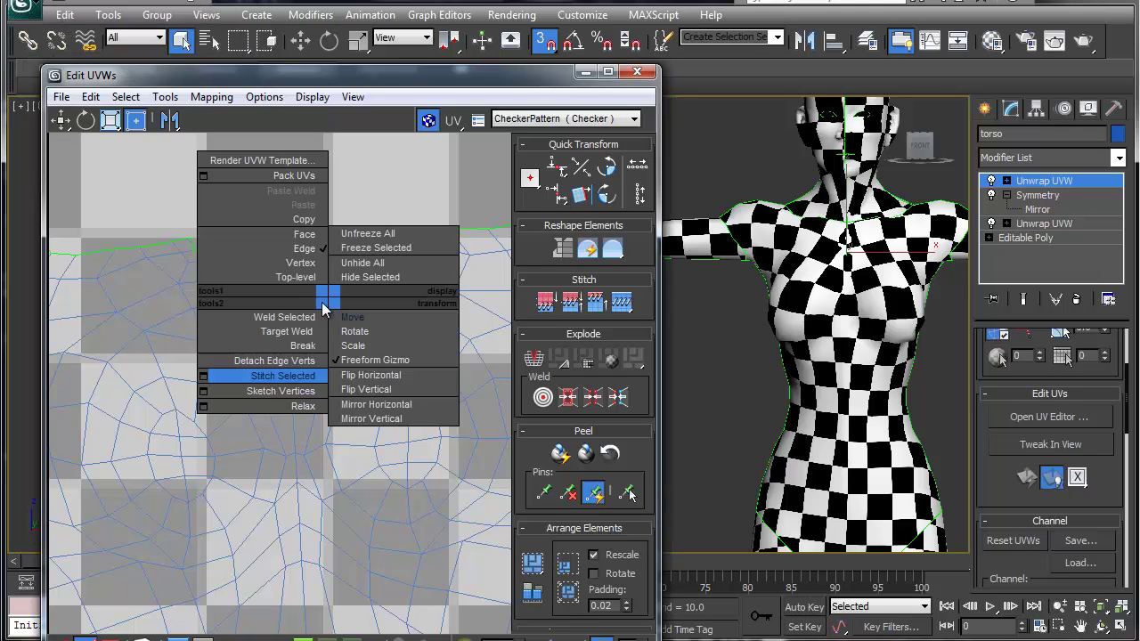
click(269, 374)
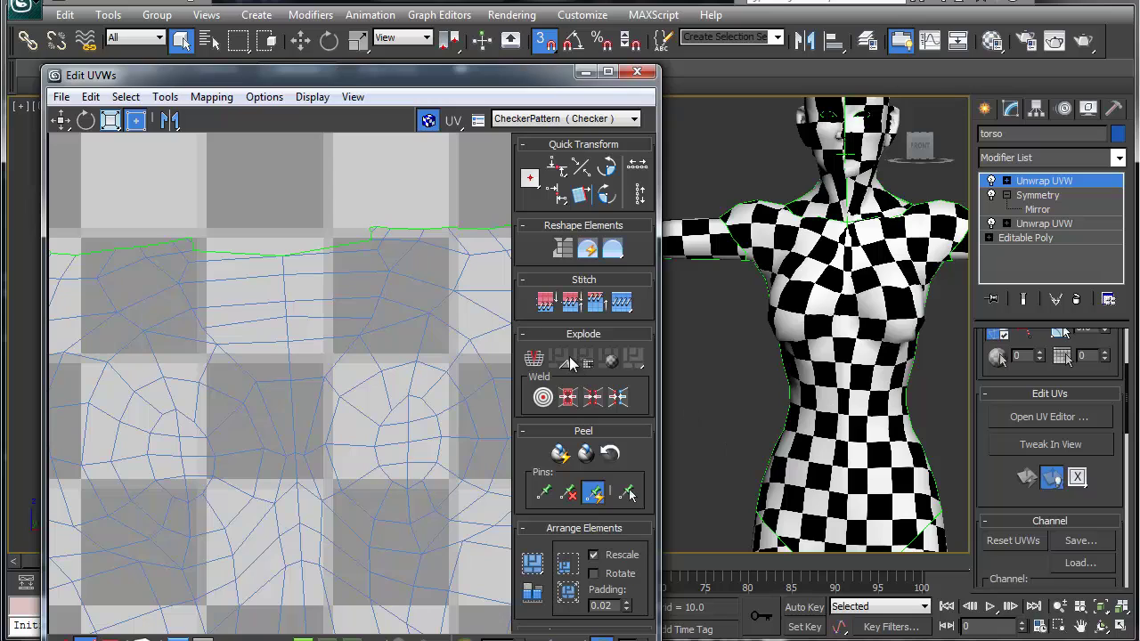
Step: Try to stitch the small notch edges at the corner of the front torso's neckline using Stitch To Source
click(373, 229)
scroll(357, 265, up, 5)
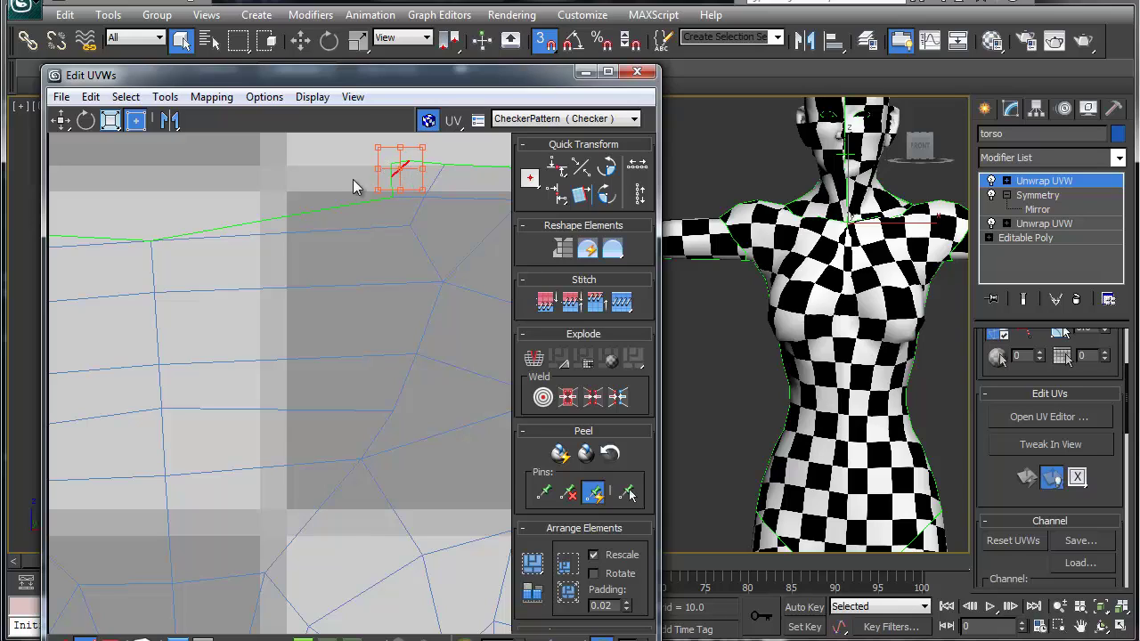
click(389, 176)
click(392, 169)
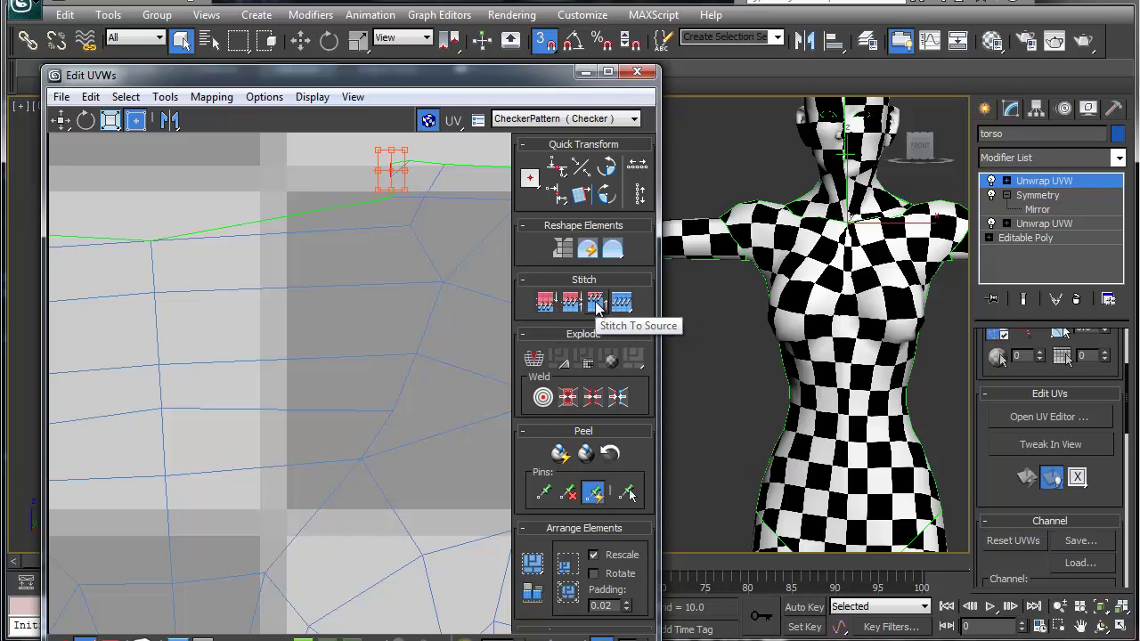
click(595, 307)
scroll(282, 318, down, 1)
middle_drag(279, 333, 295, 373)
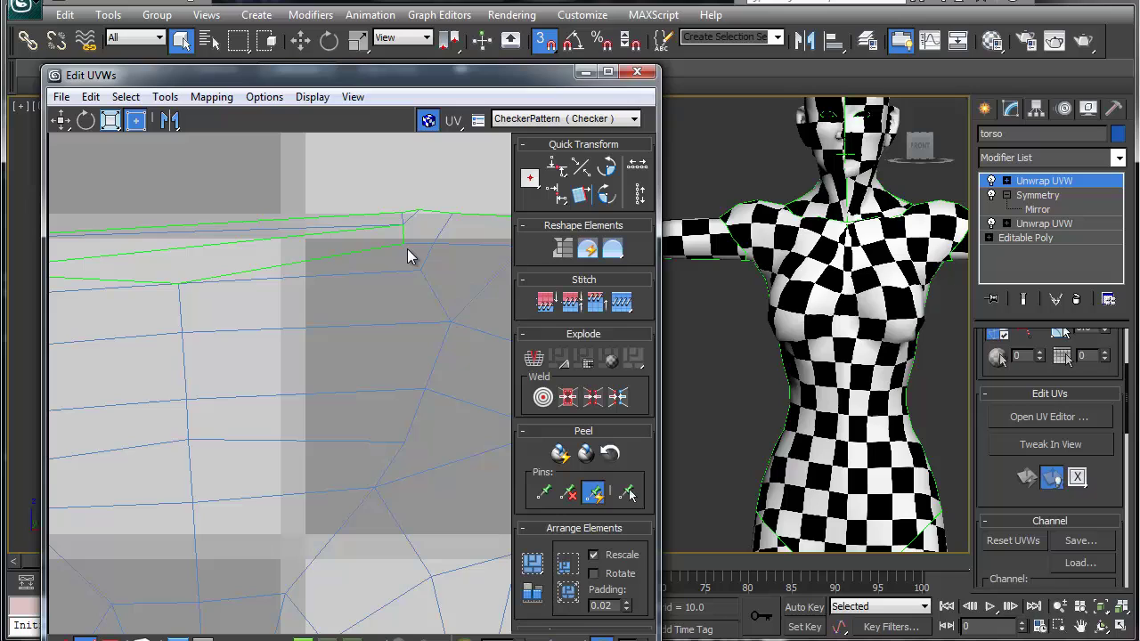
click(402, 233)
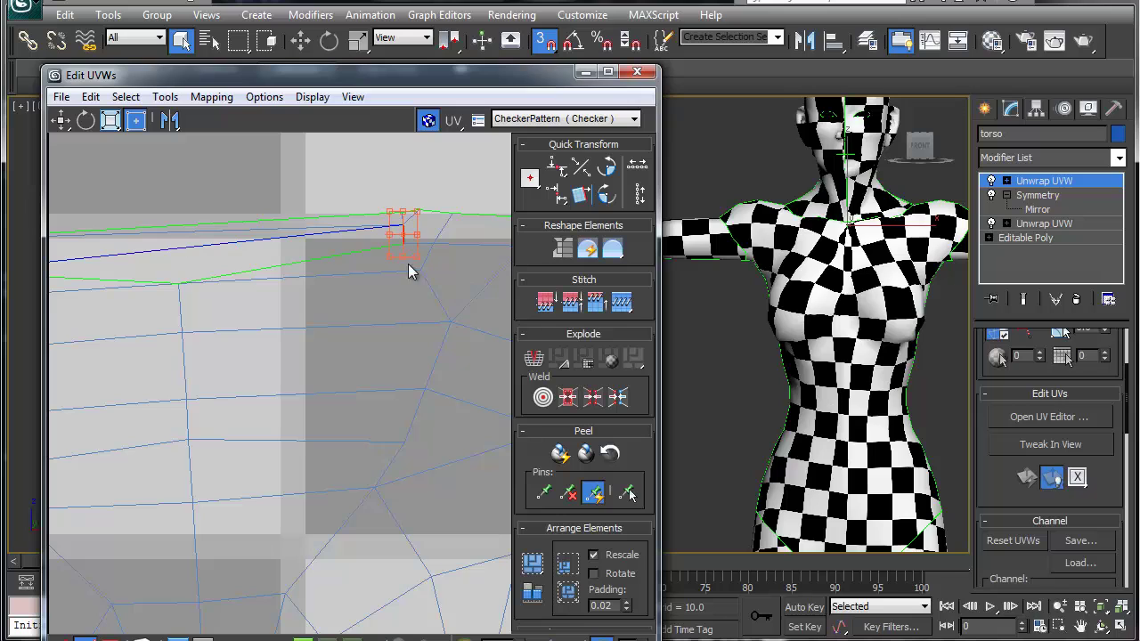
click(595, 306)
scroll(212, 347, down, 3)
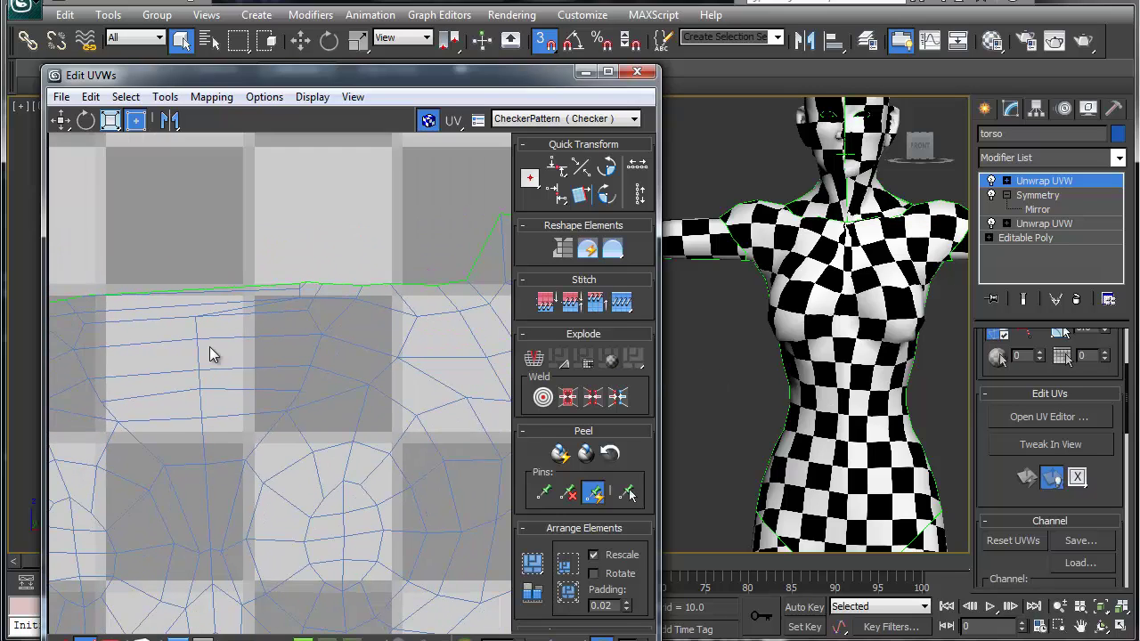
Step: Undo the source stitches, join the neckline's corner edge with Stitch To Average, and stitch the gap beneath it to target
key(ctrl+z)
key(ctrl+z)
key(ctrl+z)
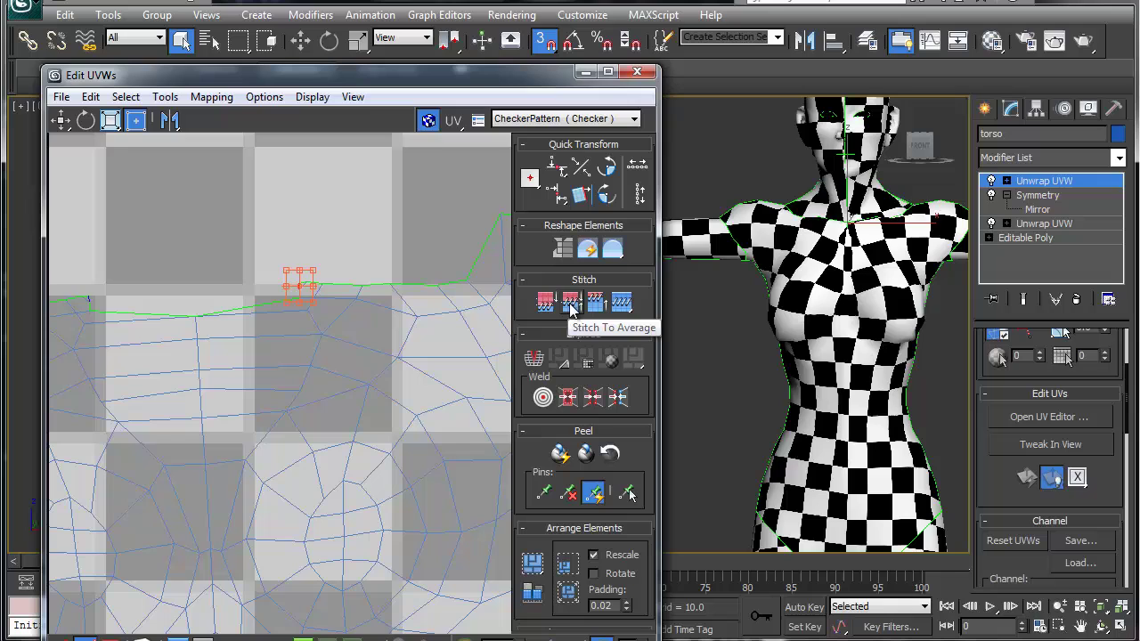
click(569, 303)
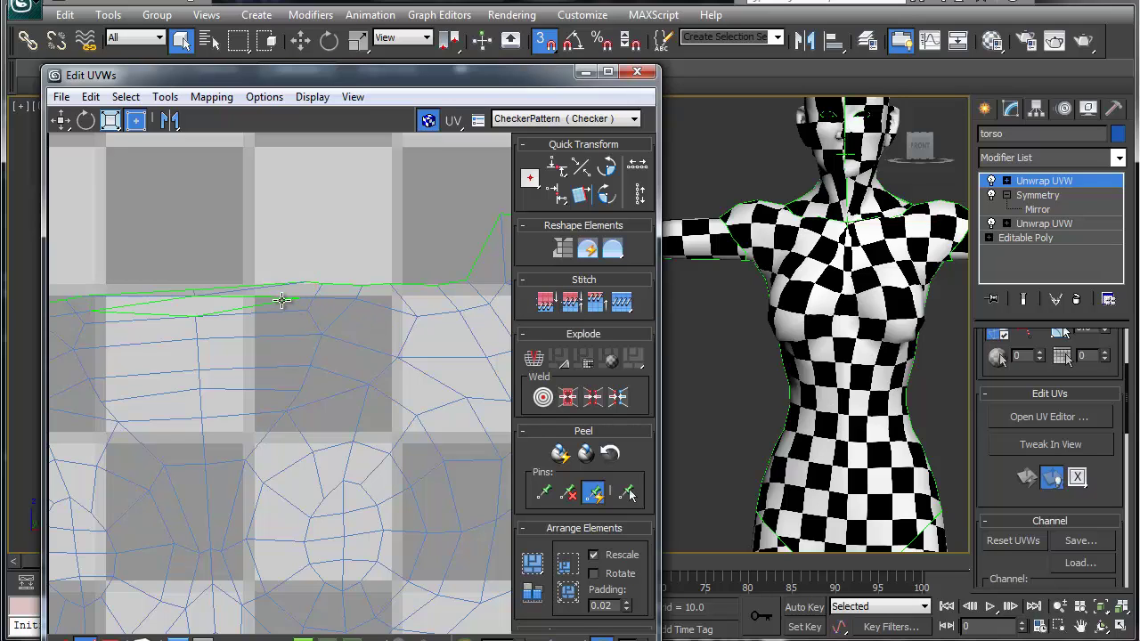
click(281, 301)
click(552, 305)
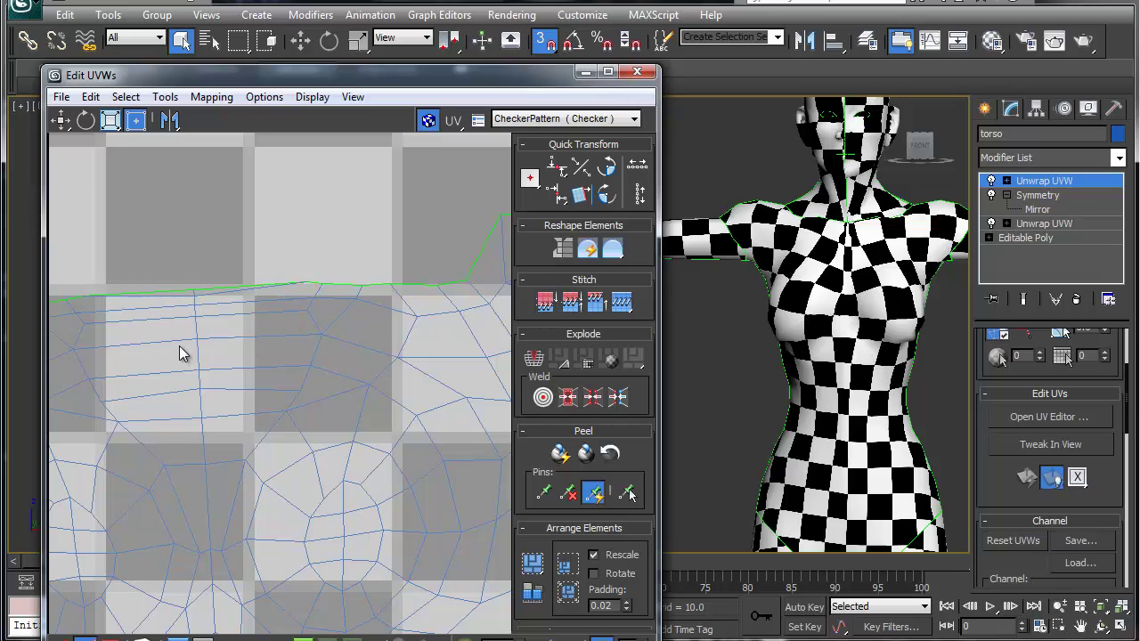
Step: Relax the stretched edges around the centre seam of the front torso shell's upper chest
scroll(223, 356, down, 8)
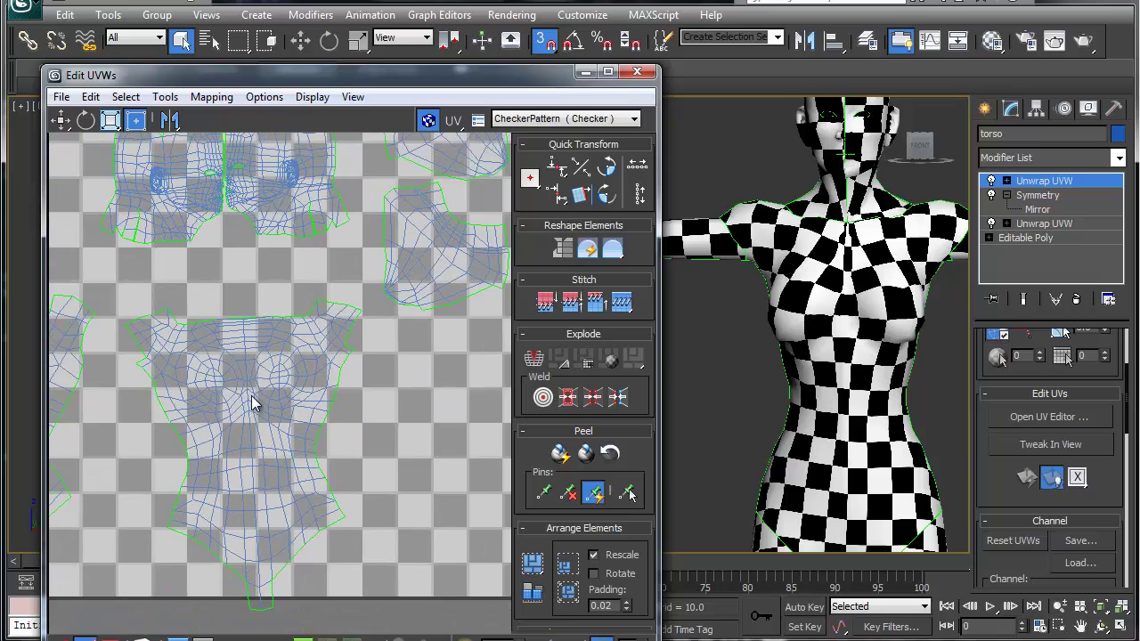
scroll(252, 392, down, 2)
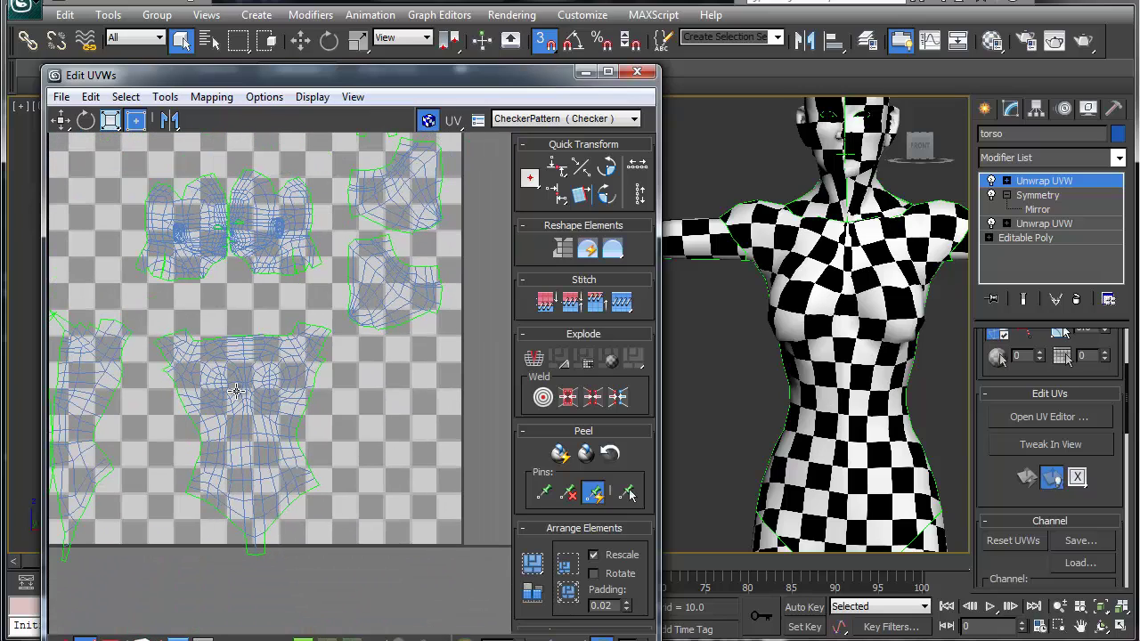
scroll(232, 370, up, 2)
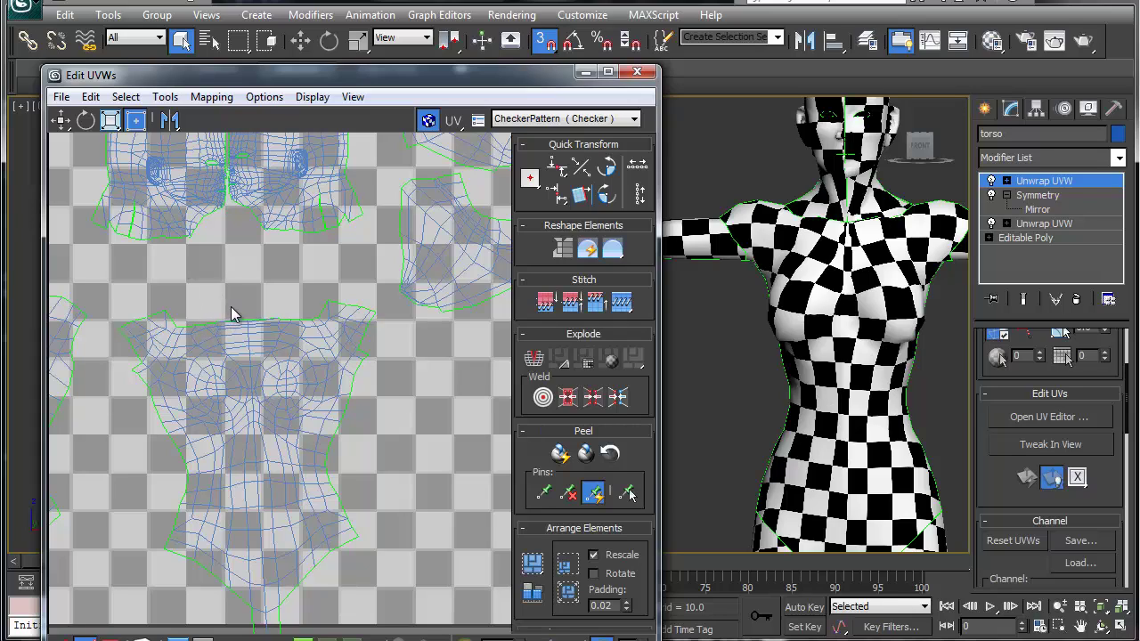
drag(265, 361, 264, 355)
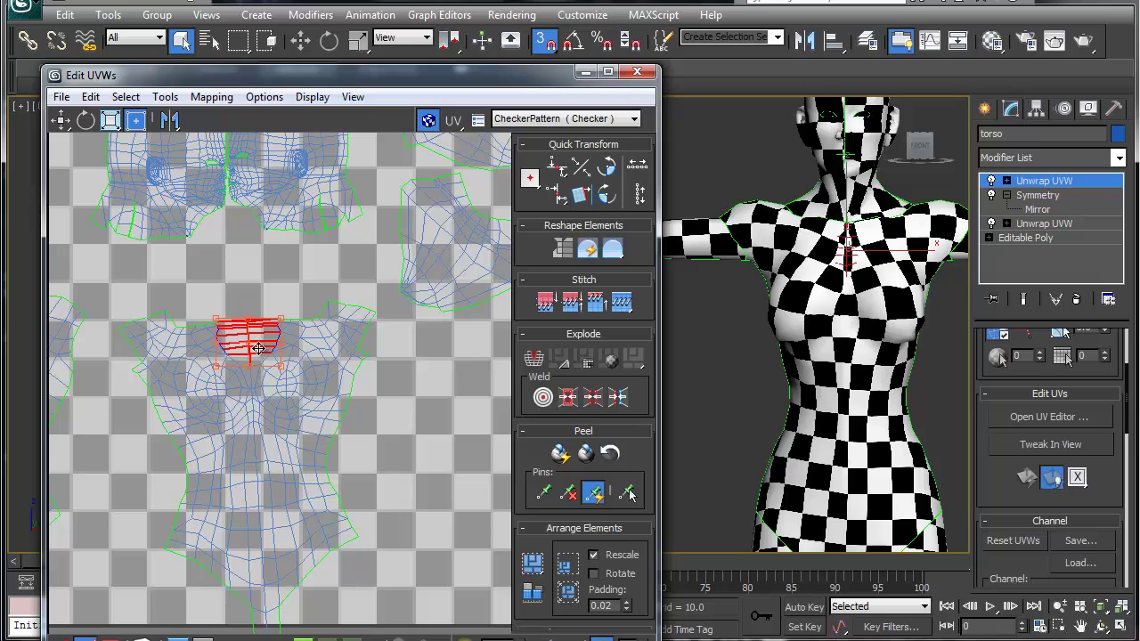
right_click(258, 348)
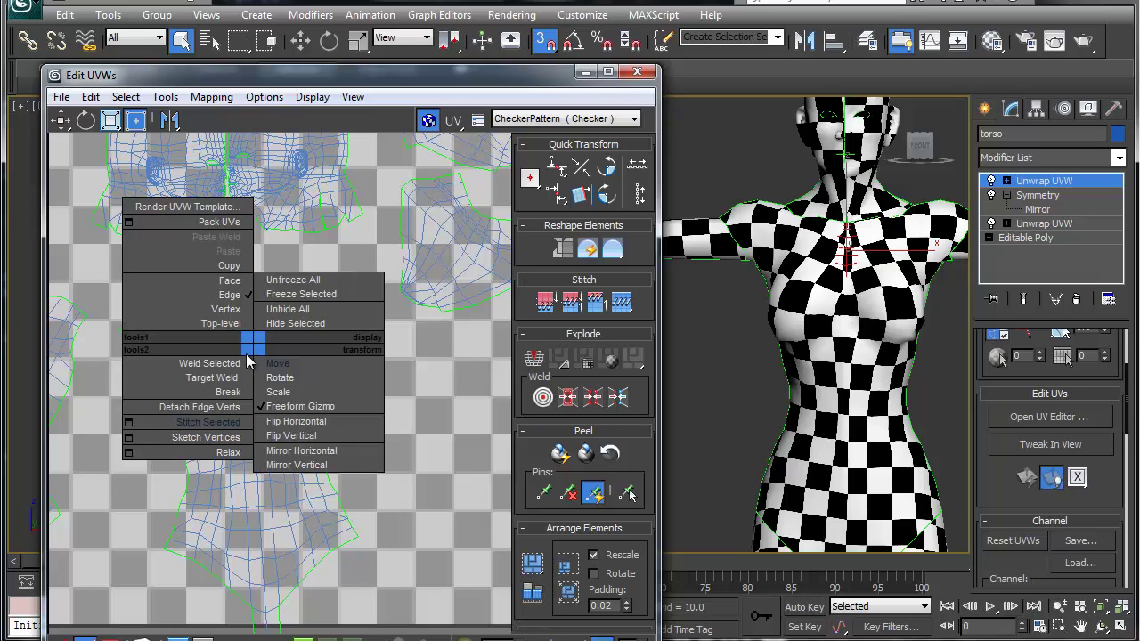
click(217, 452)
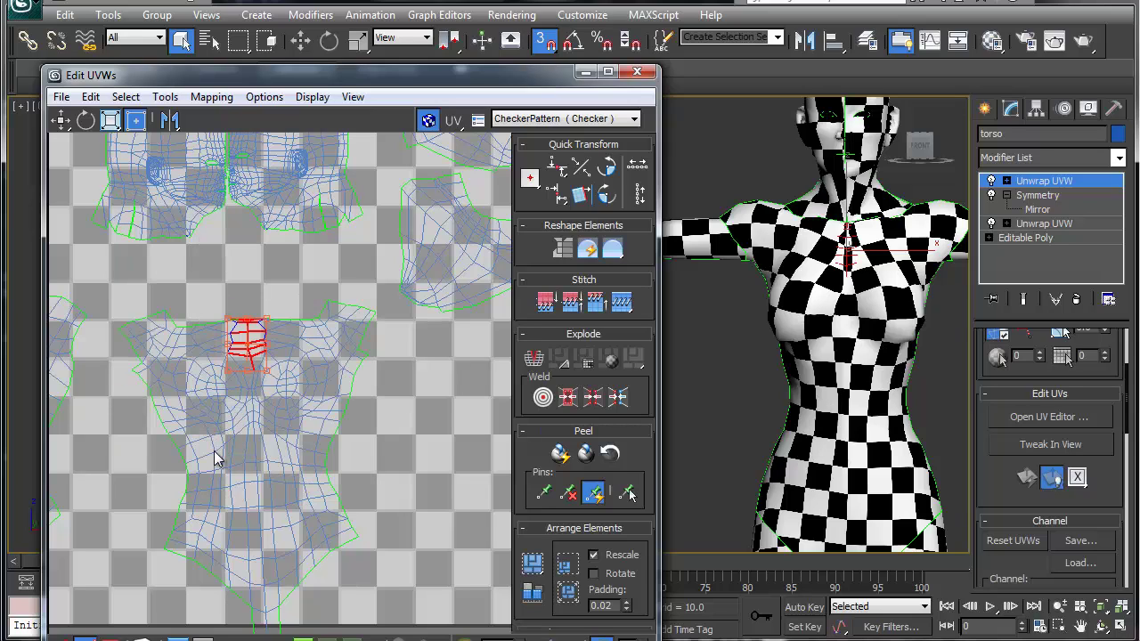
Step: Relax a wider patch of upper-chest edges from the neckline down to between the breasts
click(238, 284)
drag(215, 292, 283, 361)
right_click(239, 333)
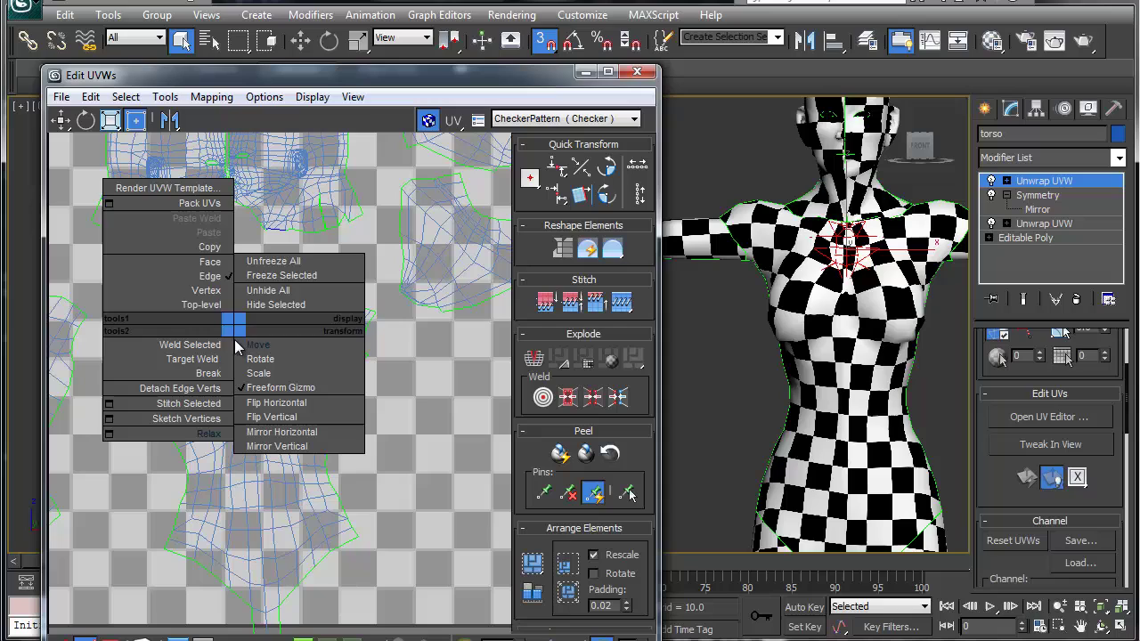
click(211, 435)
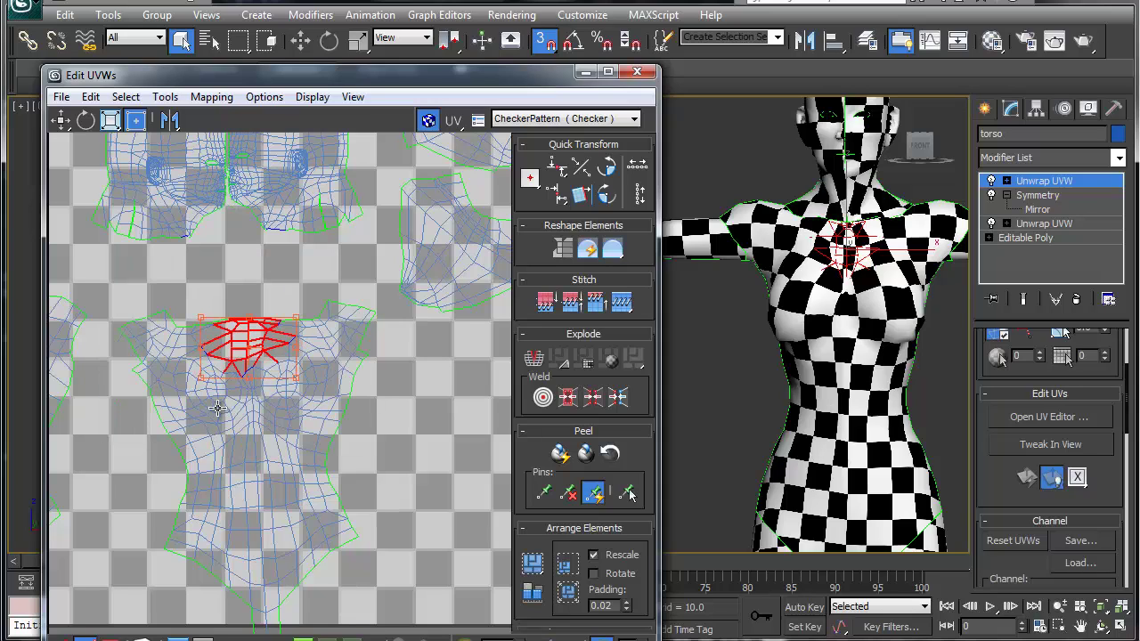
click(253, 307)
middle_drag(223, 365, 251, 280)
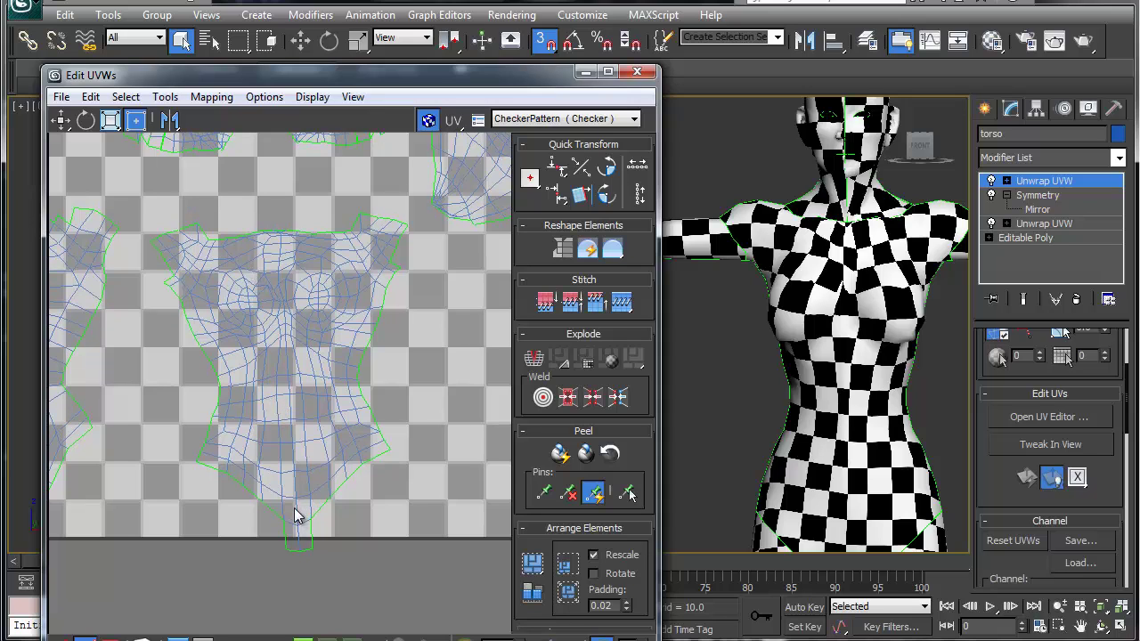
Step: Relax the edges of the front torso shell's lower half, from the waist down to the crotch tab
scroll(282, 405, down, 3)
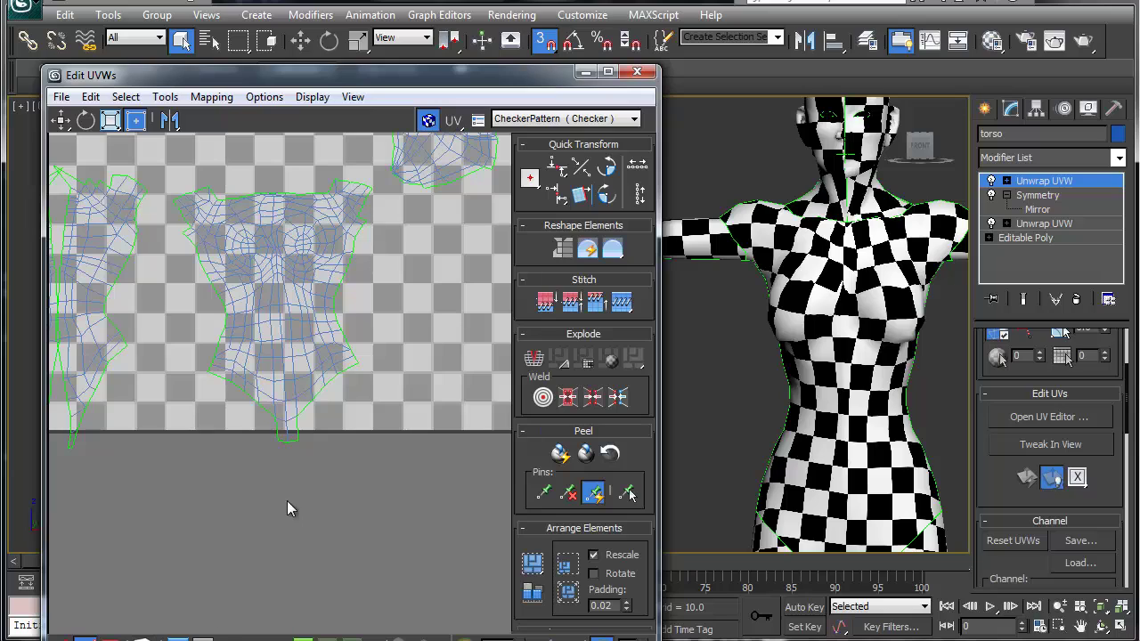
drag(278, 442, 374, 312)
right_click(285, 340)
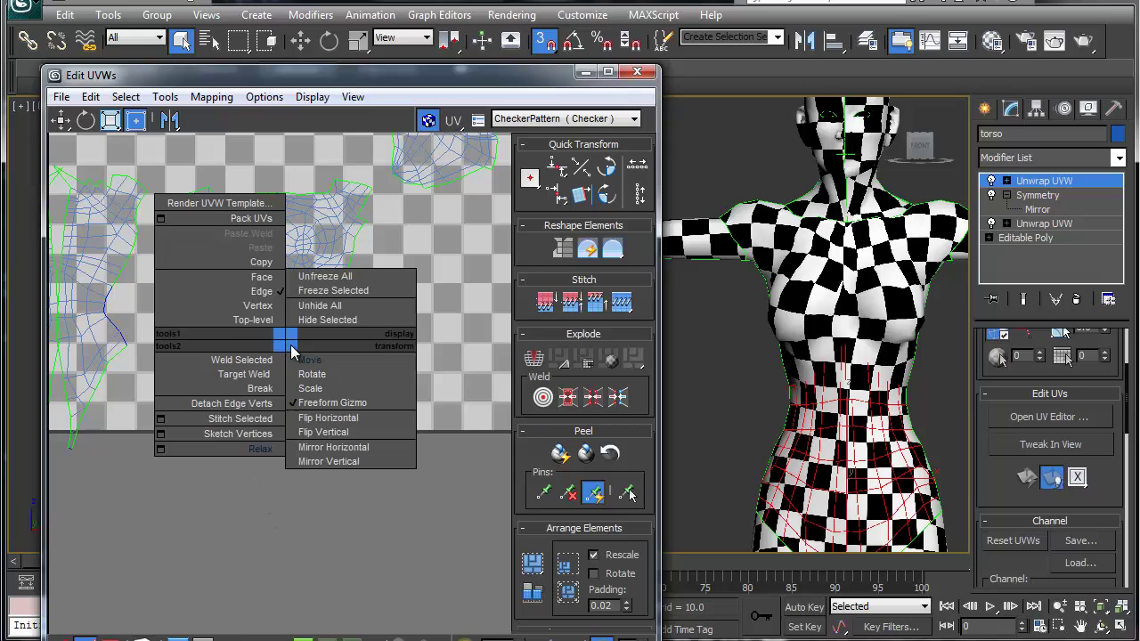
click(249, 449)
click(254, 446)
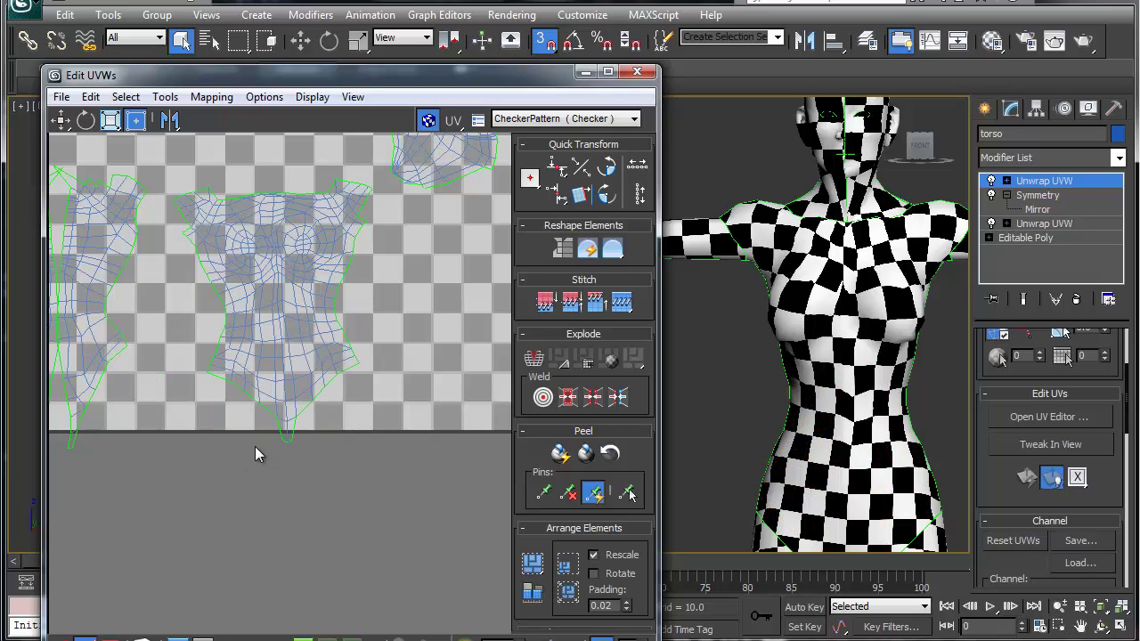
Step: Select the faces of the front torso's lower half and repeatedly apply Relax By Edge Angles with 100 iterations and amount 0.1
right_click(292, 367)
drag(194, 476, 376, 308)
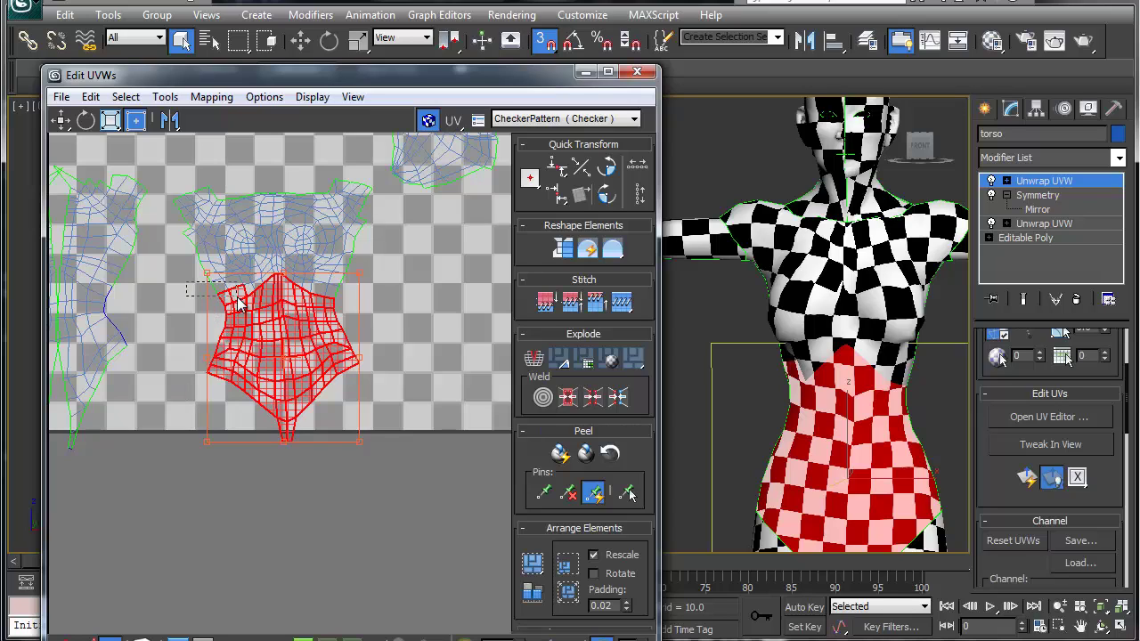
right_click(275, 339)
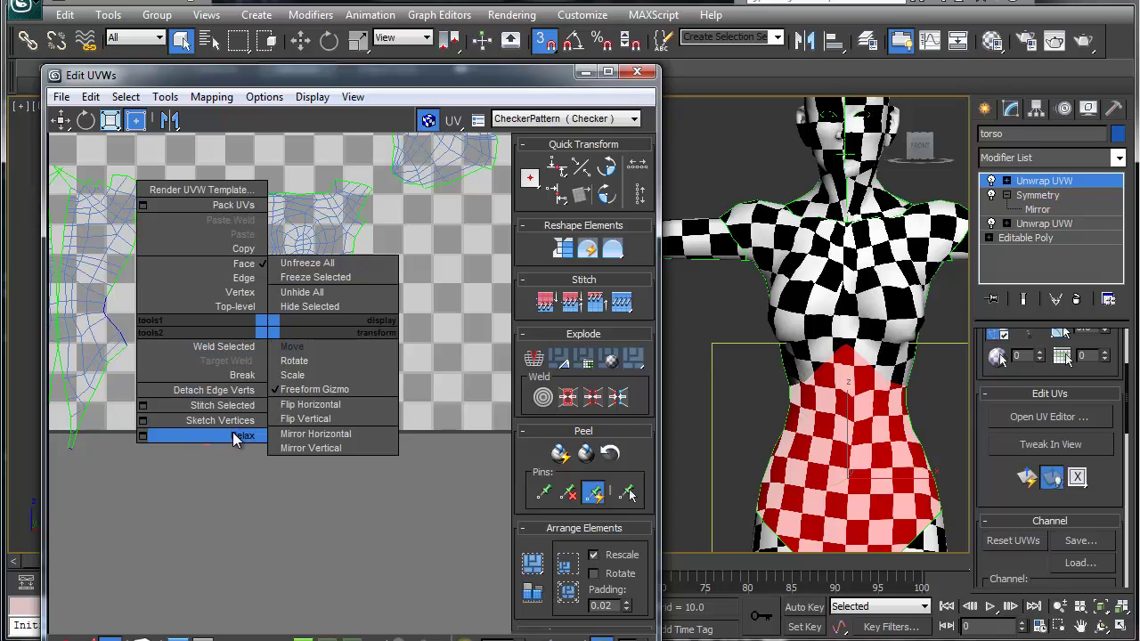
click(233, 436)
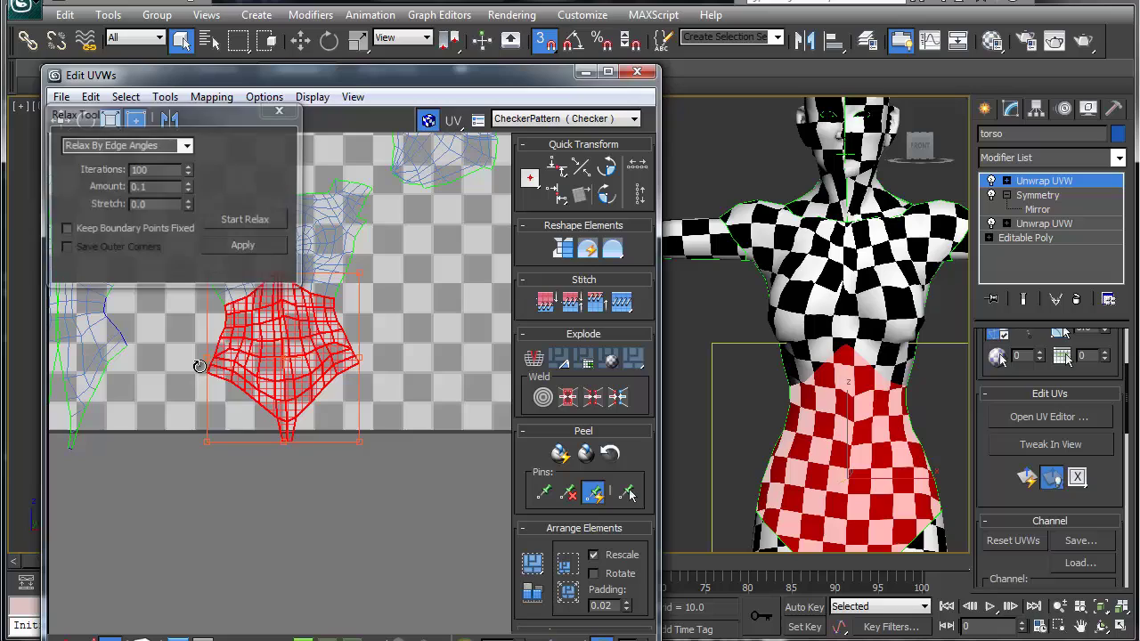
click(233, 246)
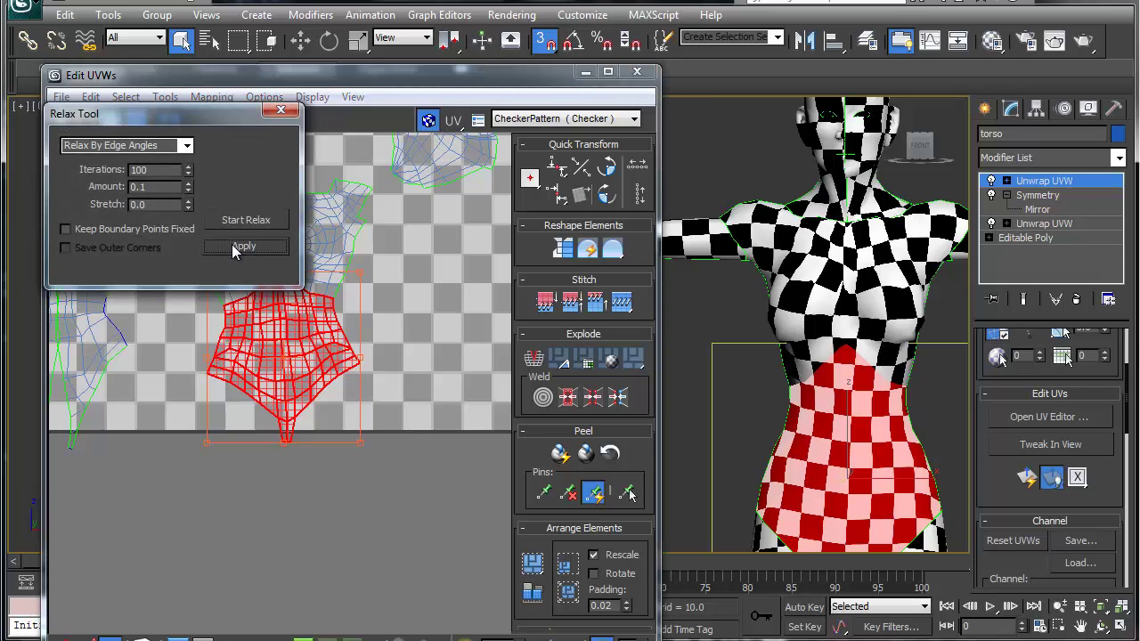
click(233, 245)
click(232, 245)
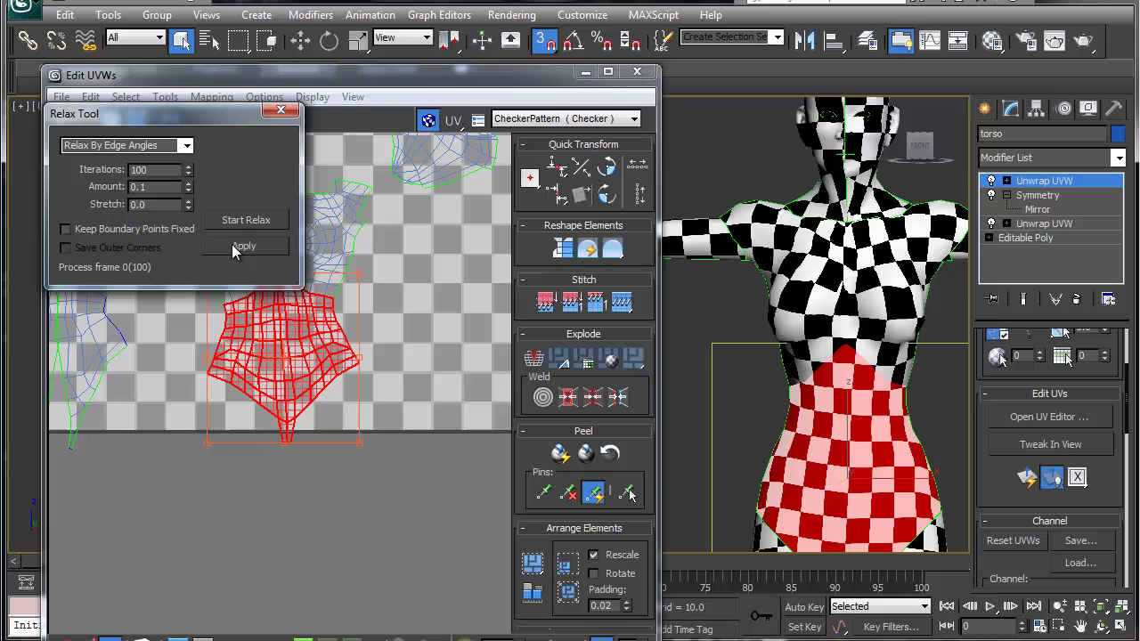
Step: Set the relax iterations to 1000 and relax the selected lower half of the front torso by edge angles, clearing the dialog off the UV shells
click(163, 170)
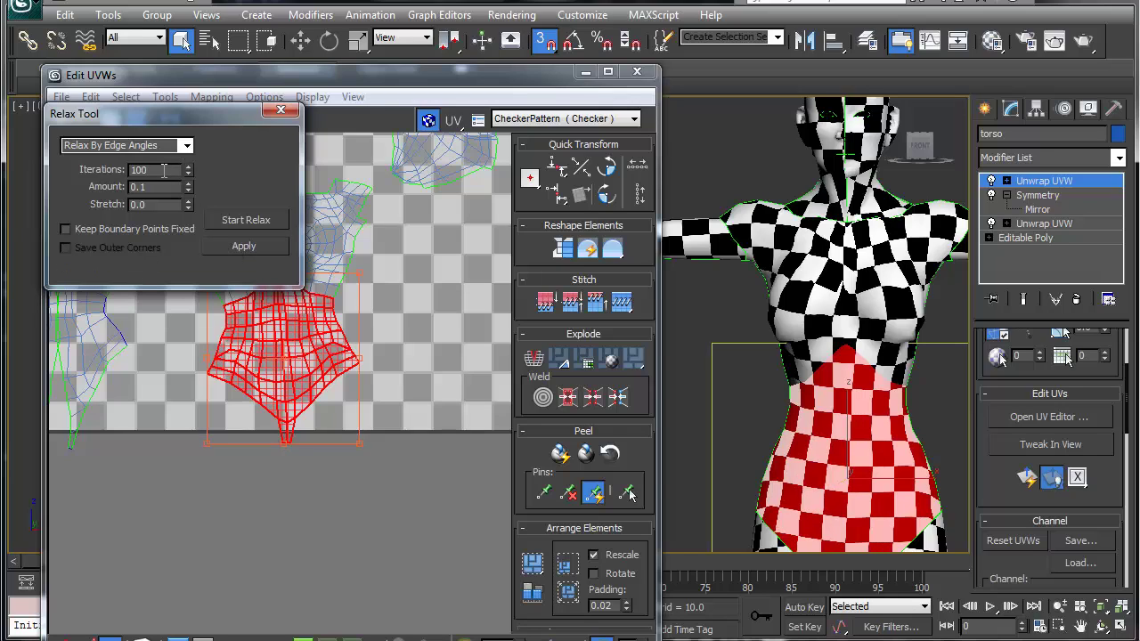
text(0)
click(233, 246)
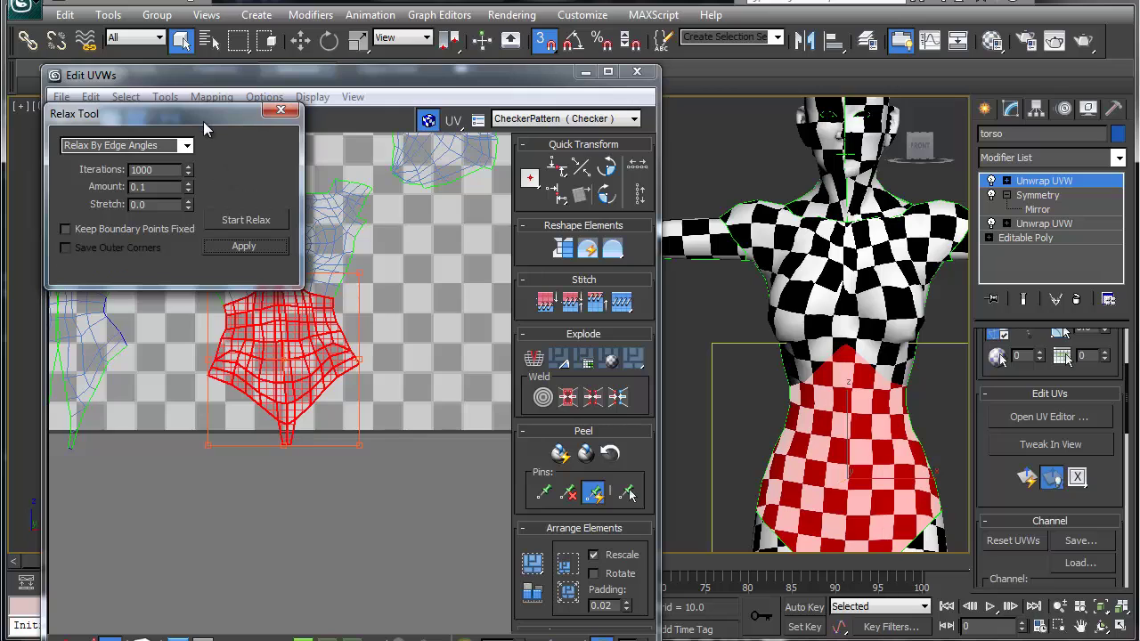
drag(204, 114, 595, 80)
drag(689, 78, 785, 71)
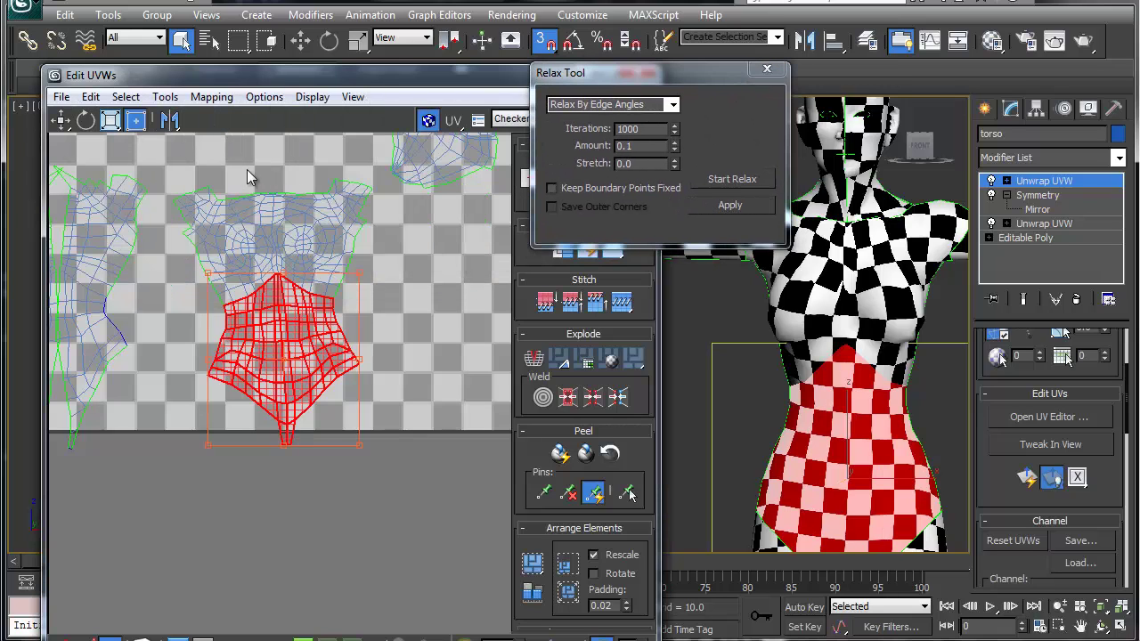
Step: Select the central upper-chest faces of the front torso shell and relax them by edge angles with 1000 iterations and amount 0.1
click(291, 230)
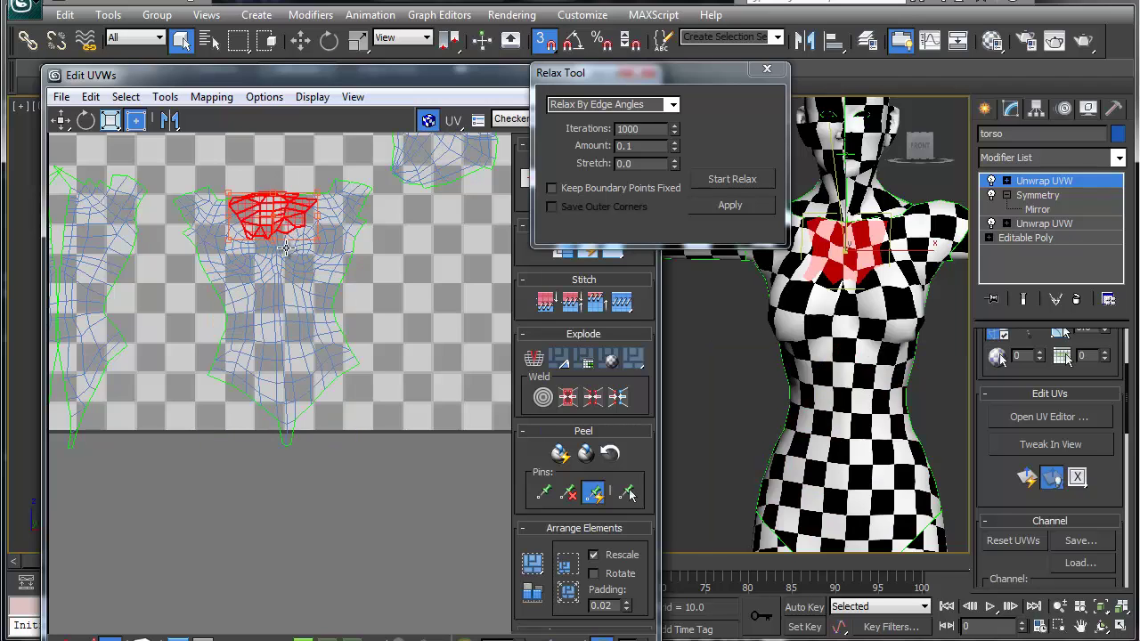
scroll(281, 248, up, 5)
middle_drag(238, 242, 257, 301)
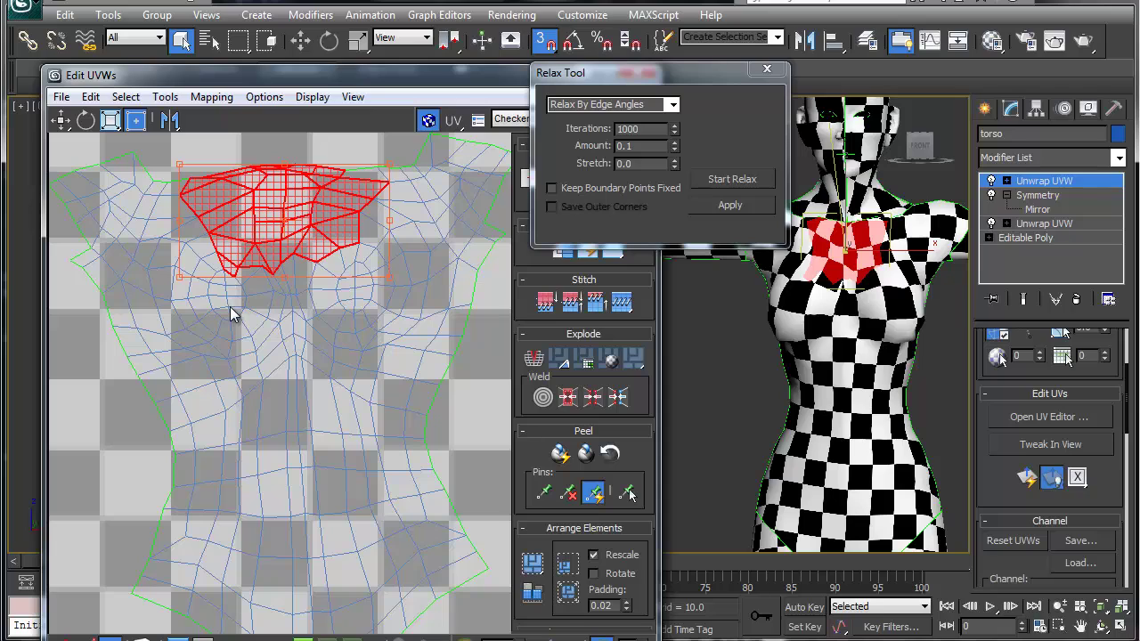
alt+click(226, 268)
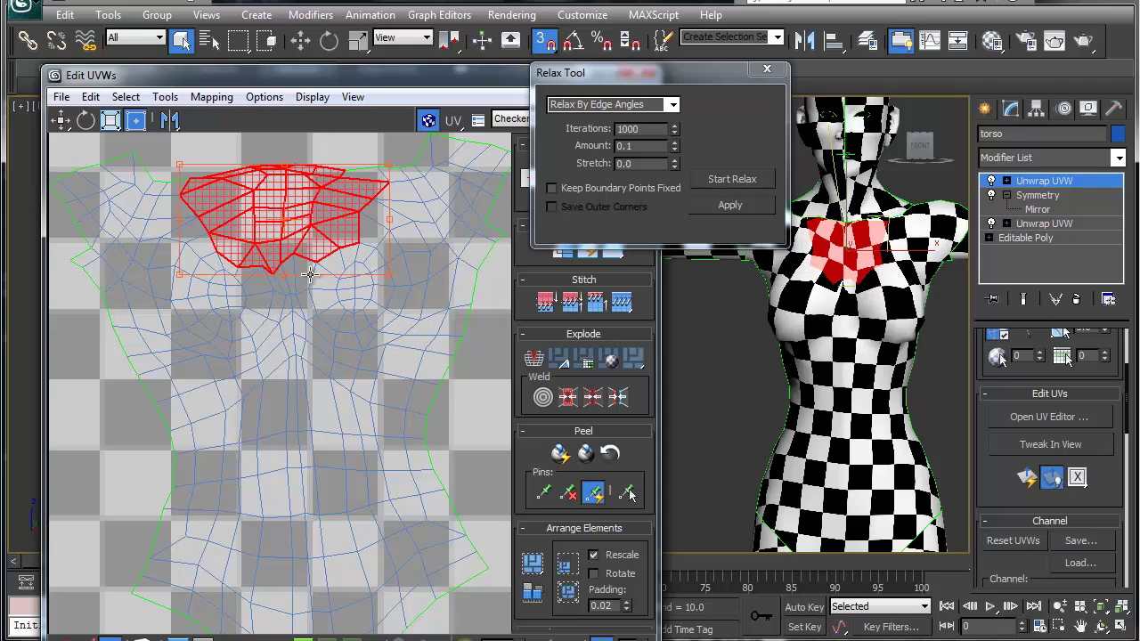
click(720, 203)
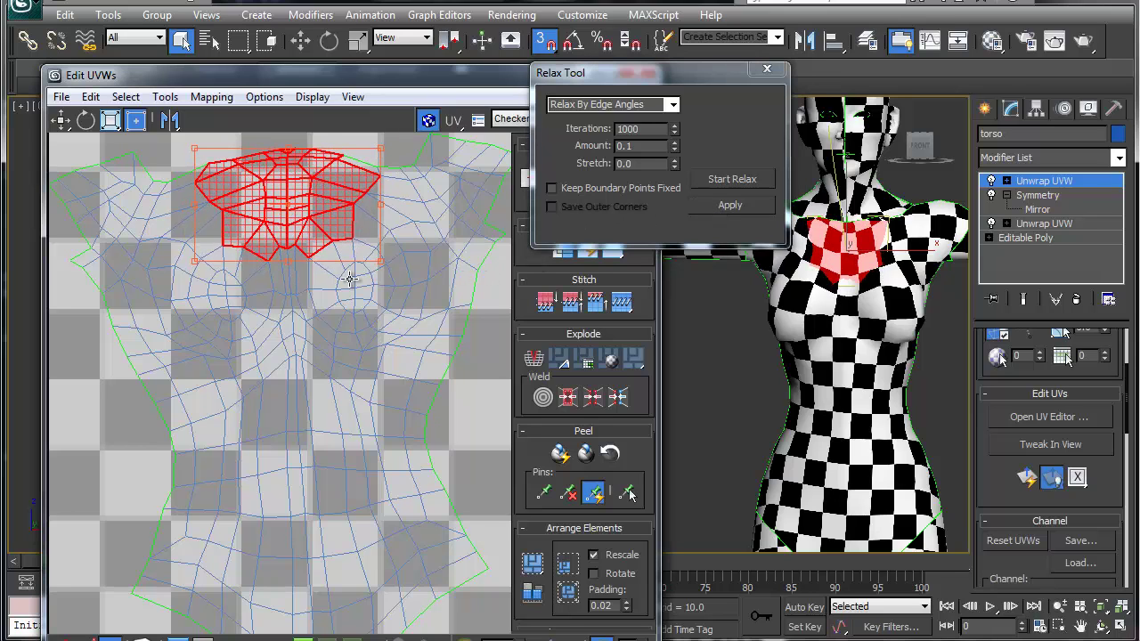
Step: Join the back torso halves at the waist and lower back by stitching their centre seam edges with Stitch To Average
middle_drag(337, 279, 350, 316)
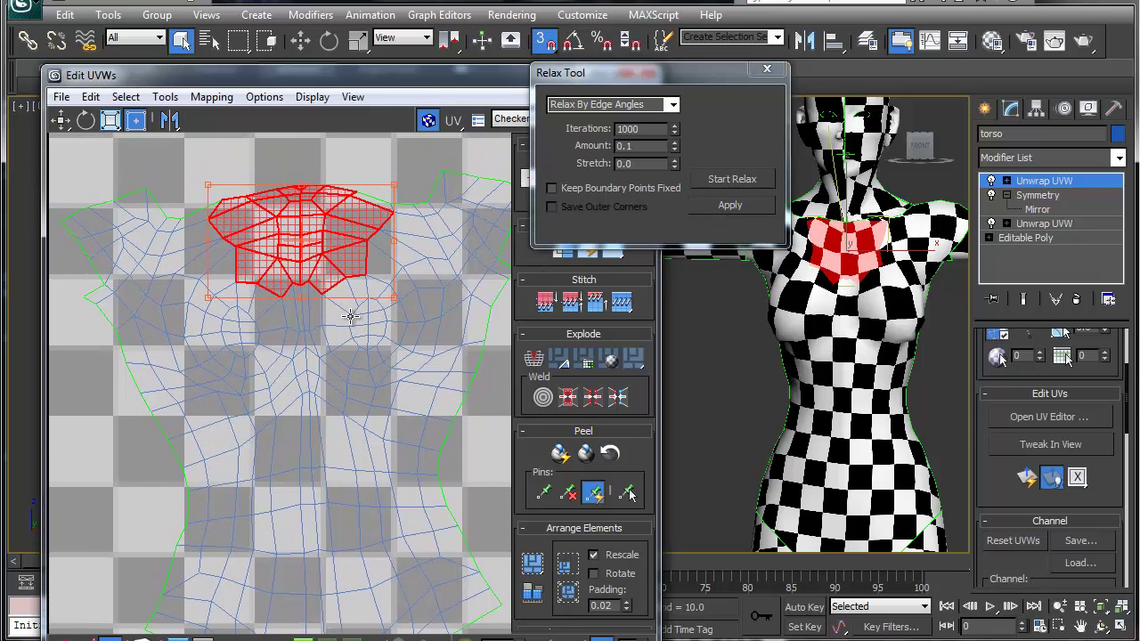
scroll(207, 389, down, 8)
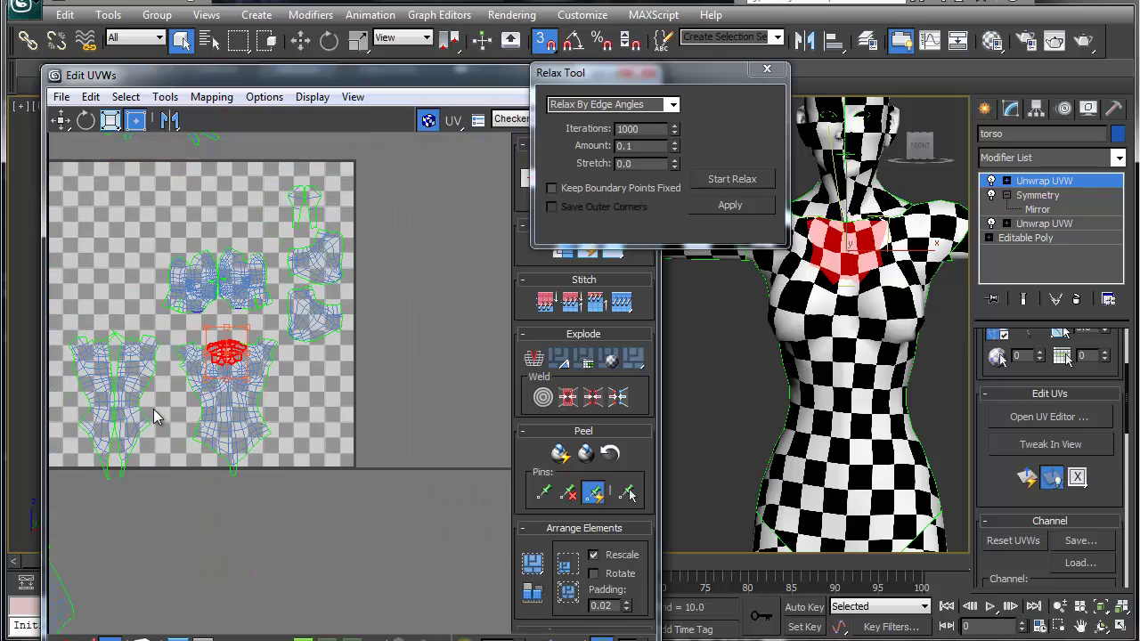
scroll(154, 417, up, 5)
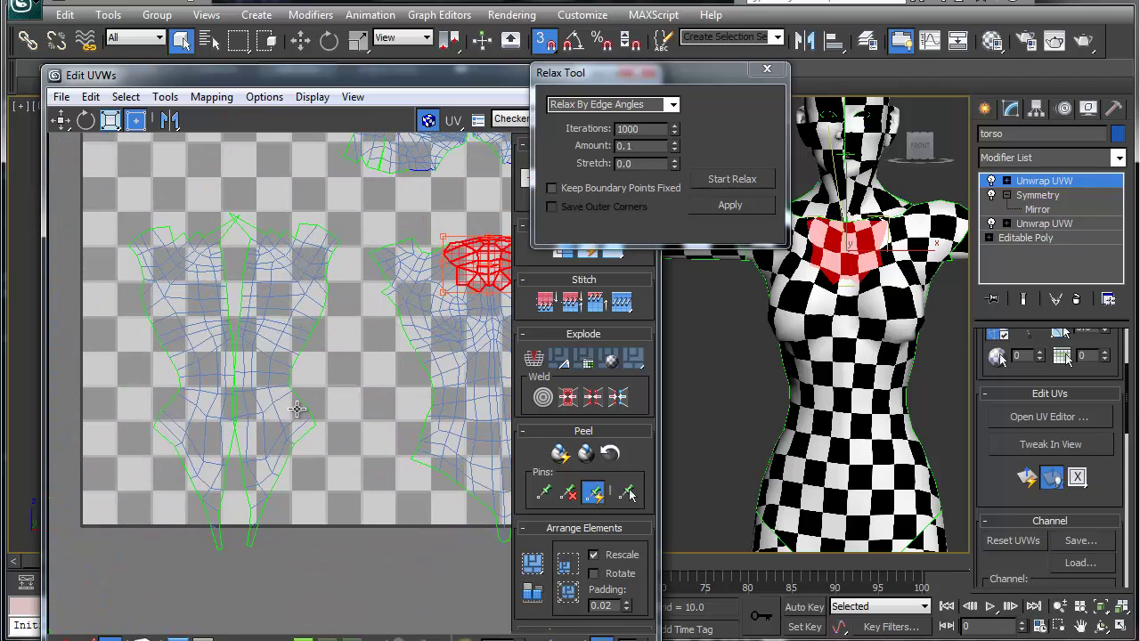
click(236, 407)
key(2)
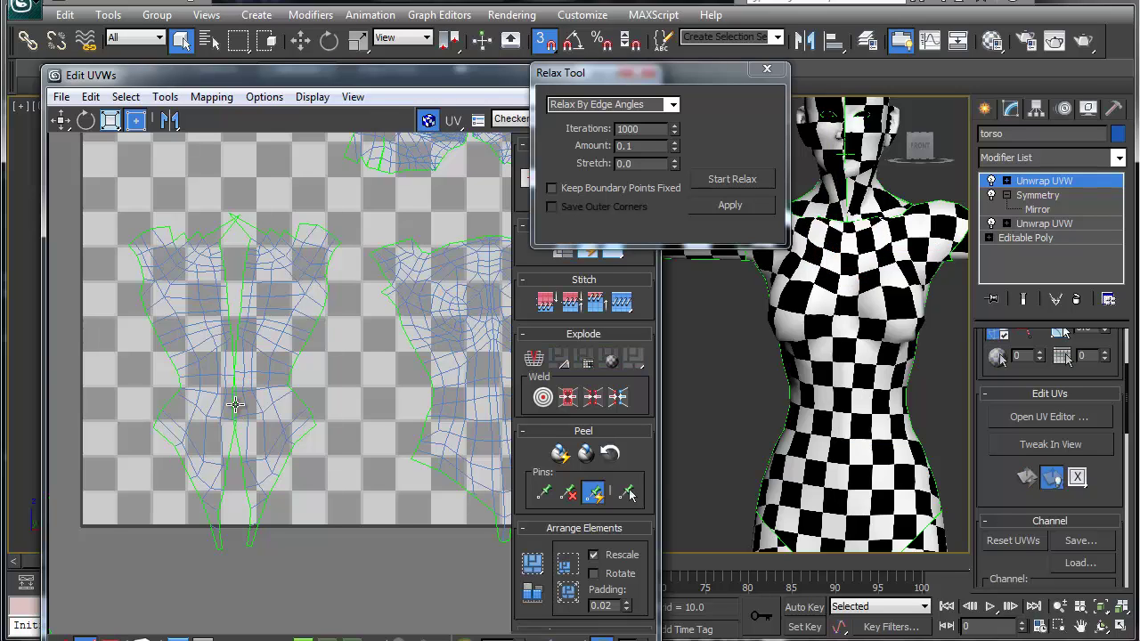
click(235, 403)
scroll(233, 406, up, 5)
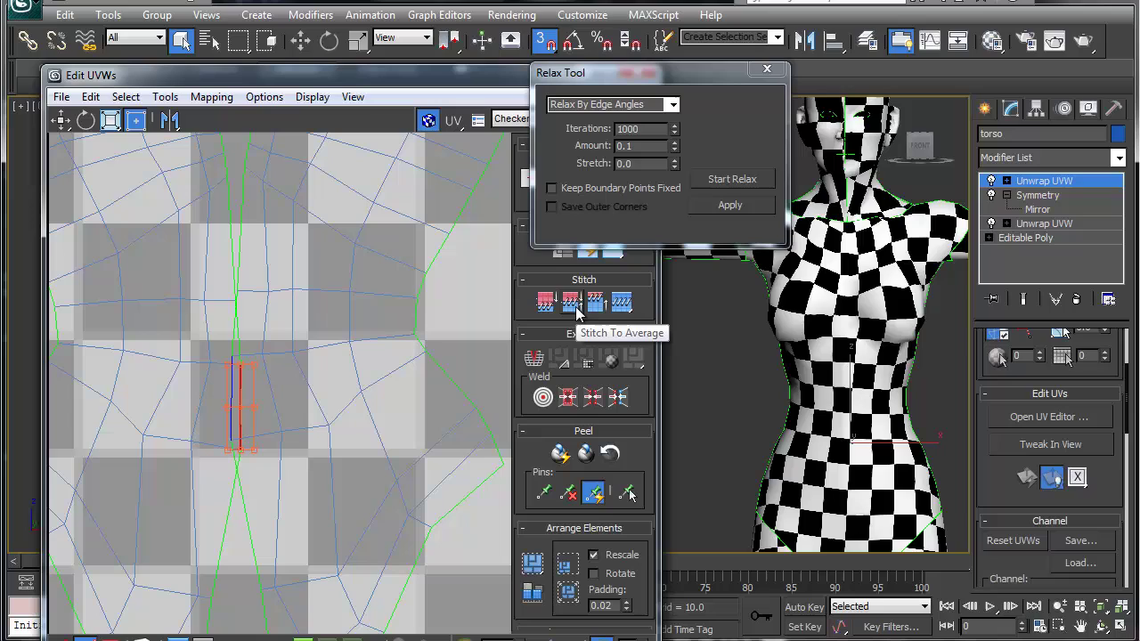
click(571, 304)
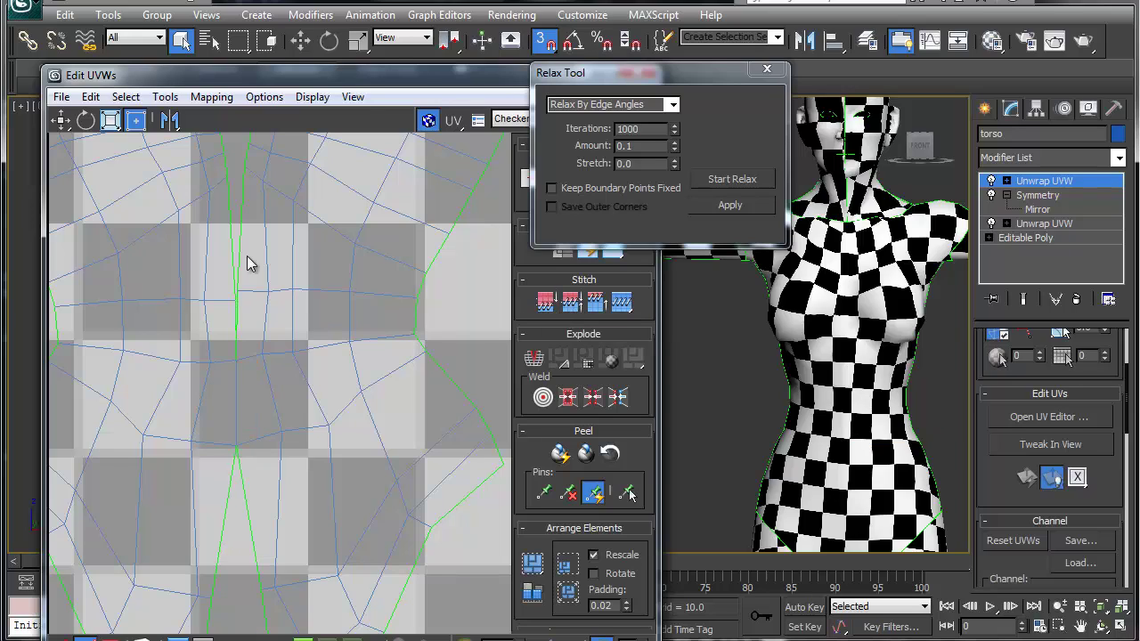
click(240, 229)
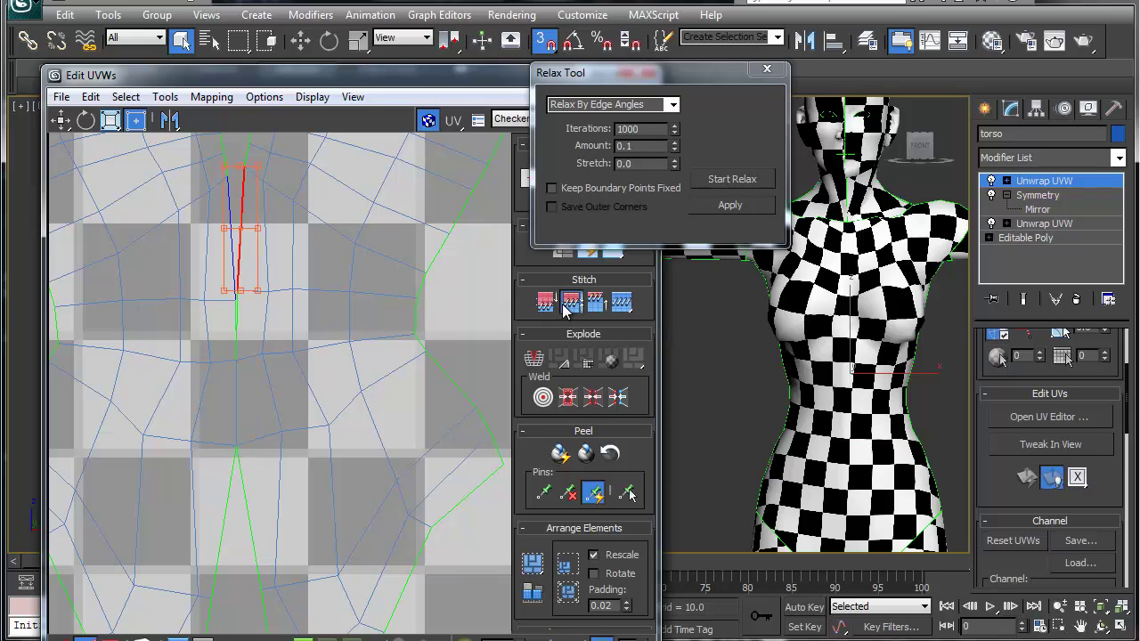
click(562, 303)
Step: Stitch the centre seam edges of the back torso shell through the mid back to average, closing the remaining gap there
middle_drag(295, 277, 308, 524)
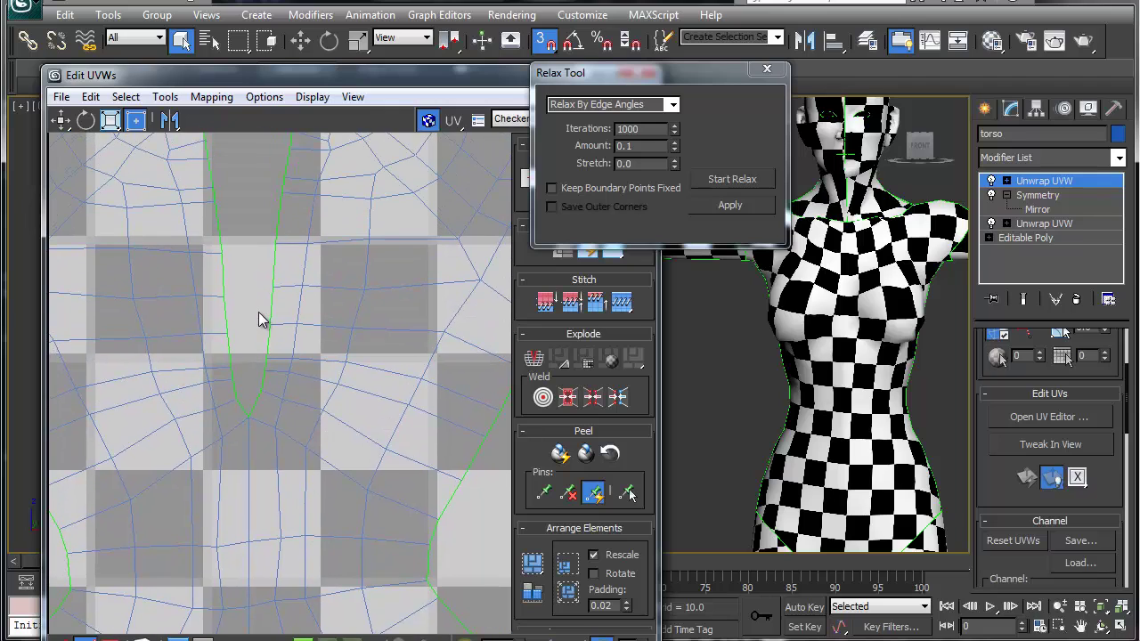
scroll(258, 316, up, 3)
scroll(287, 267, down, 4)
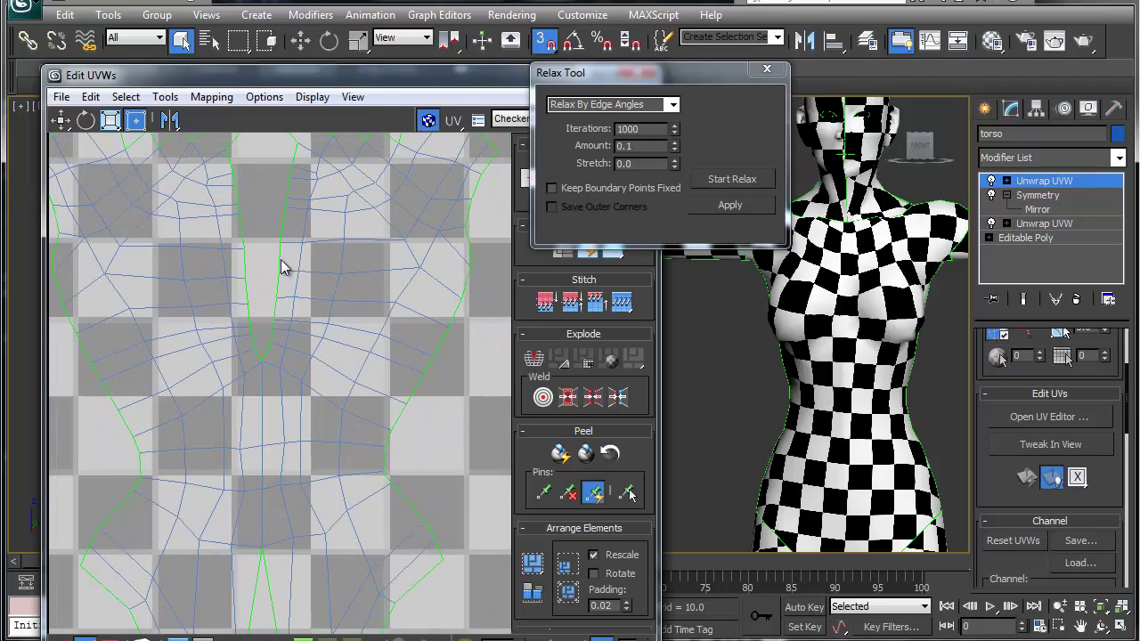
scroll(281, 233, up, 2)
click(281, 225)
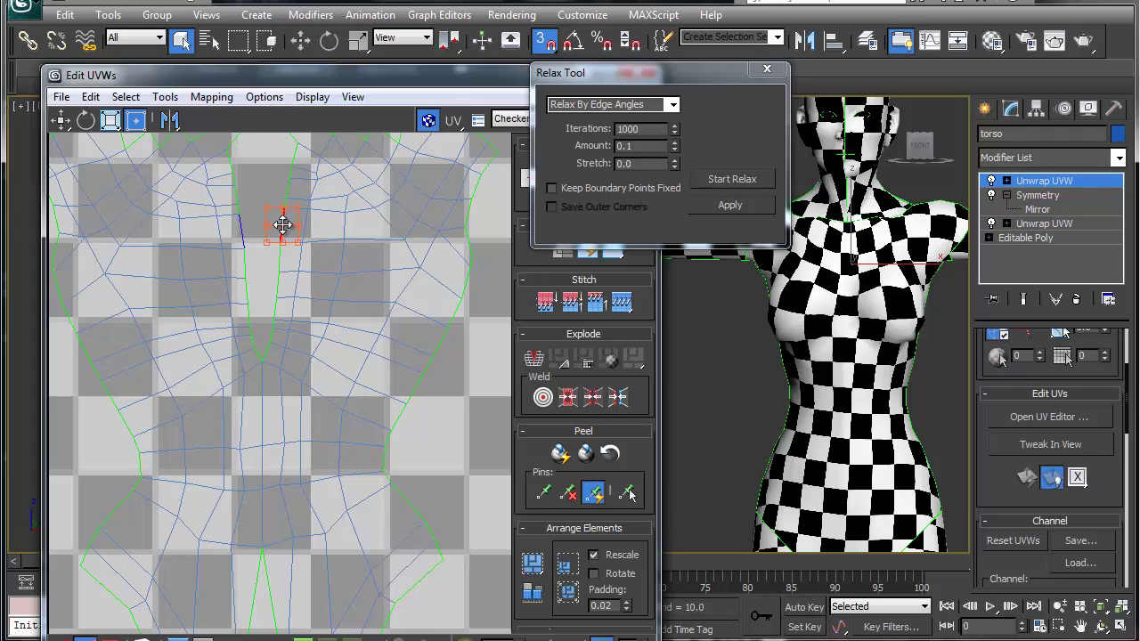
click(574, 303)
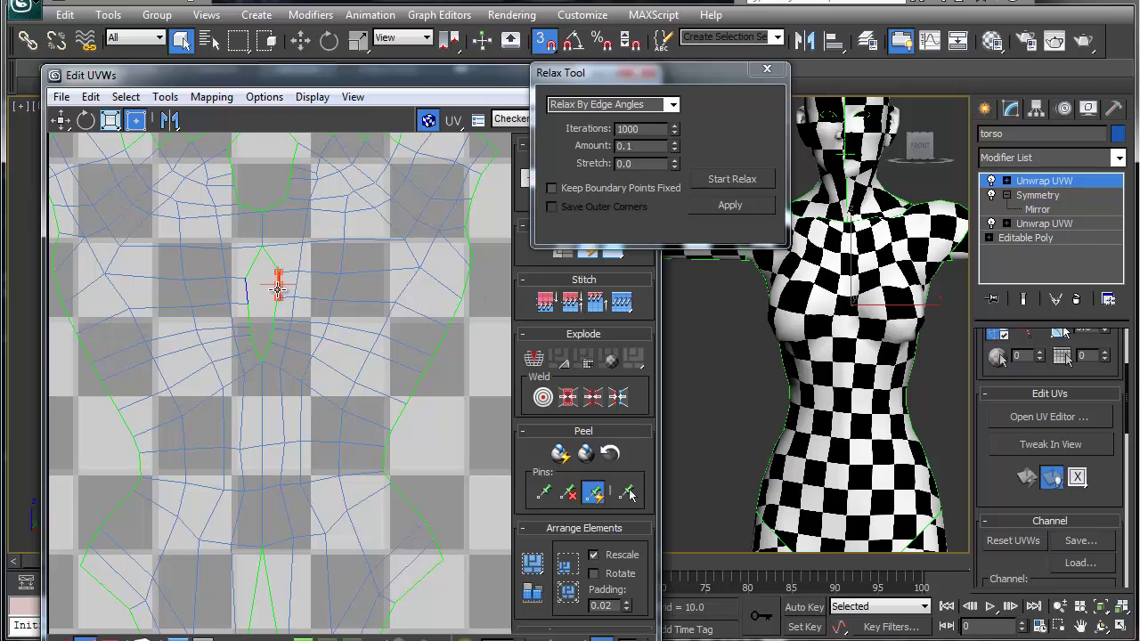
click(574, 308)
alt+middle_drag(865, 394, 542, 399)
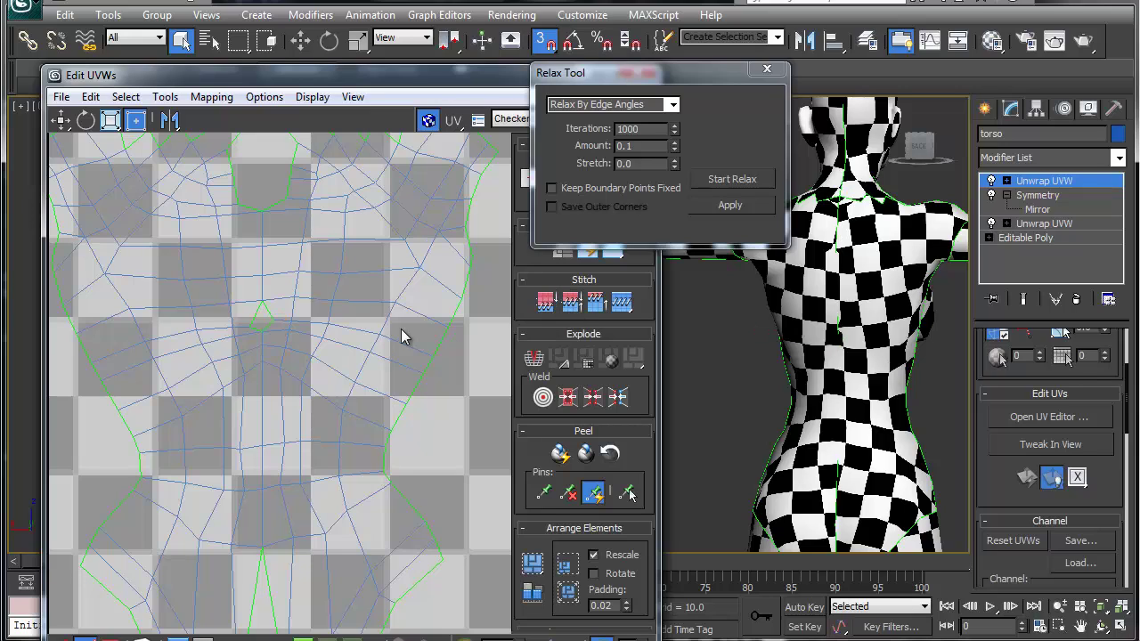
click(269, 314)
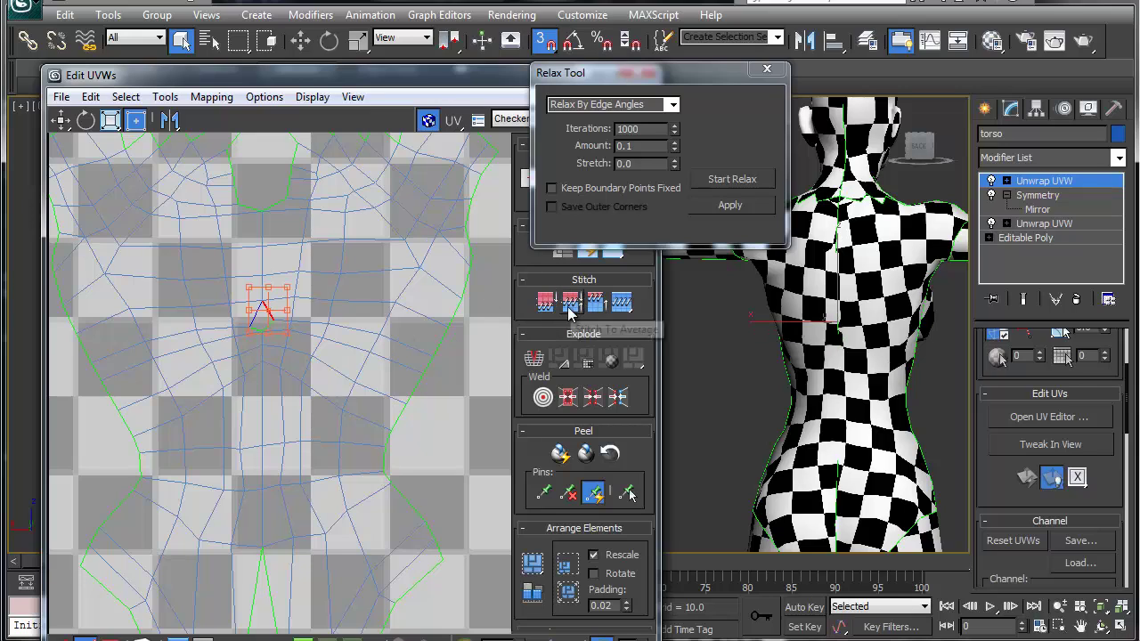
click(570, 307)
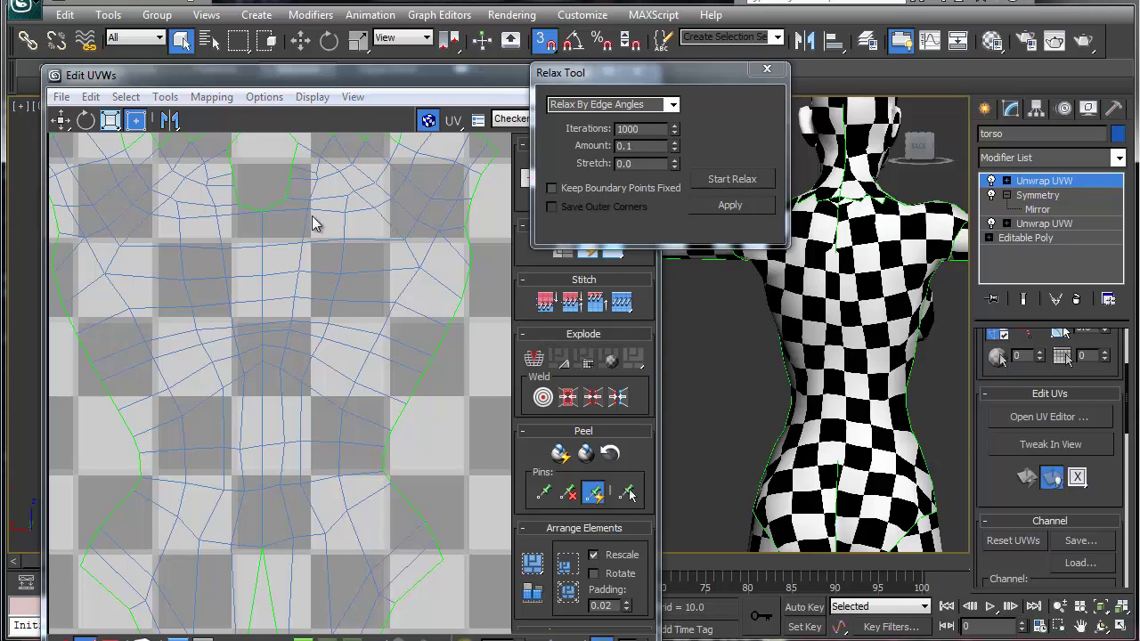
Step: Stitch the remaining centre seam edges of the back torso shell from the upper back to the neckline
click(288, 188)
key(ctrl+z)
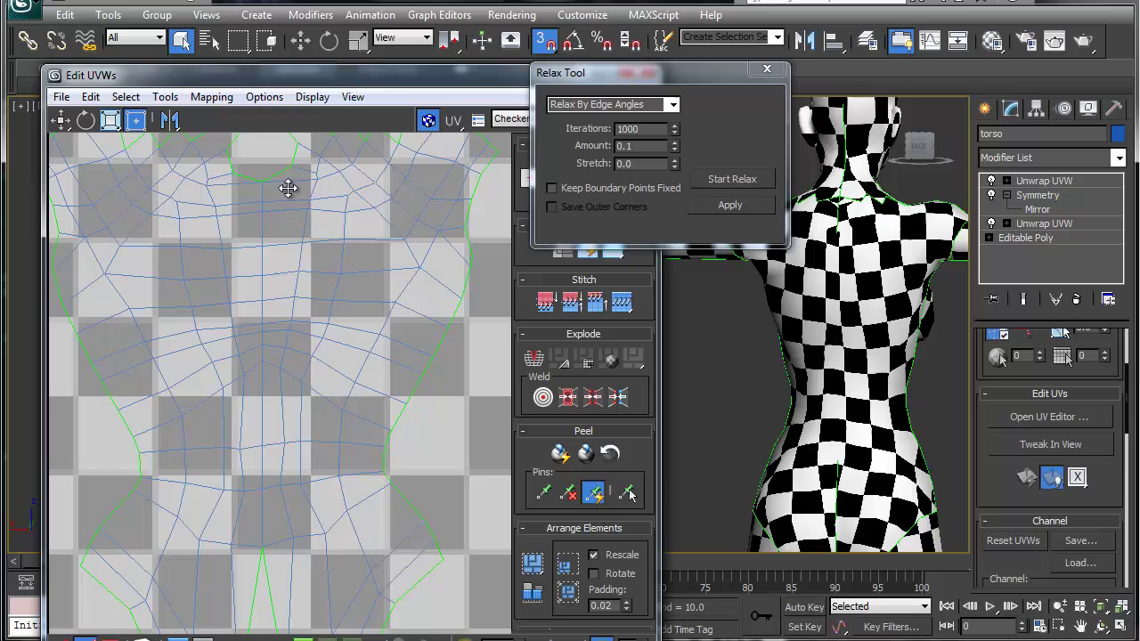
middle_drag(281, 236, 296, 337)
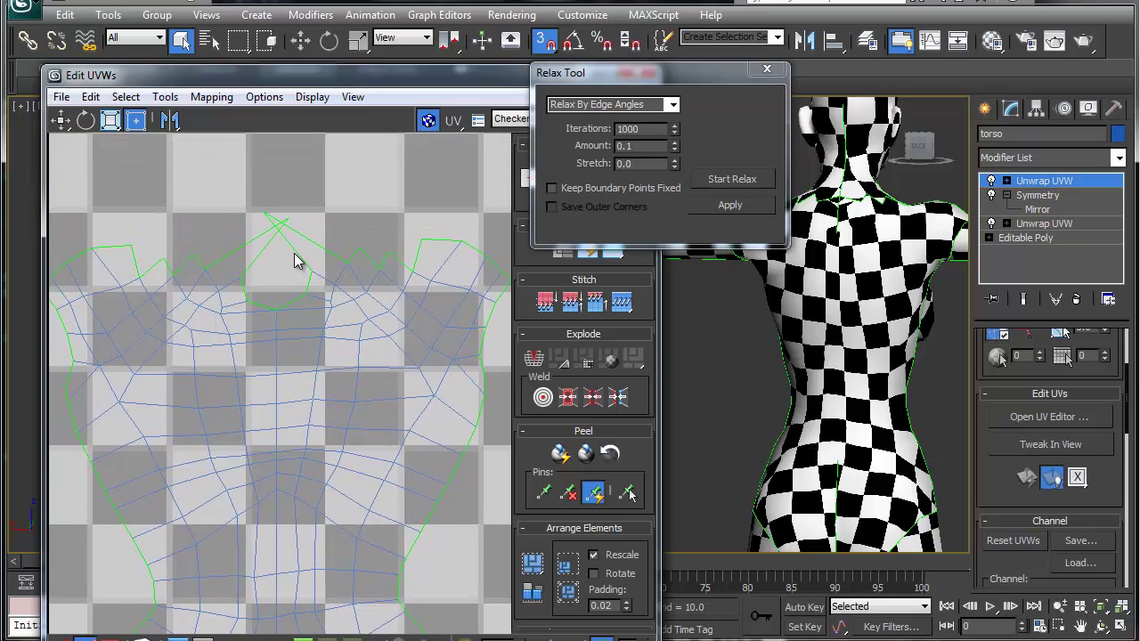
click(296, 251)
key(ctrl+w)
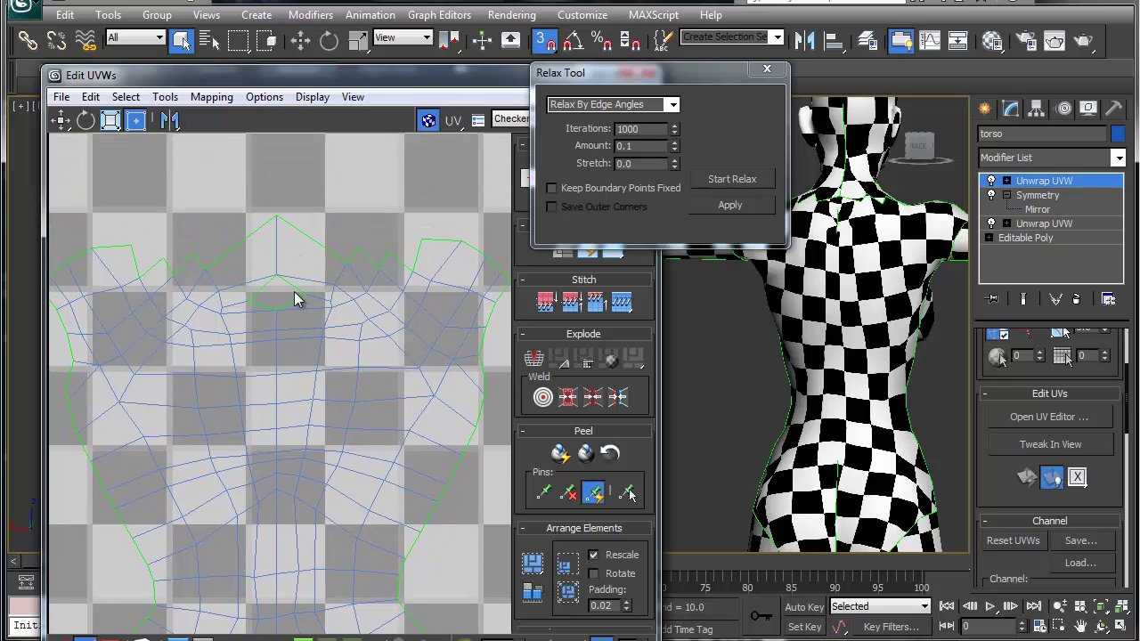
click(287, 281)
key(ctrl+w)
Step: Stitch the lower centre seam of the back torso shell from the crotch tab up to the buttocks
middle_drag(295, 376, 288, 93)
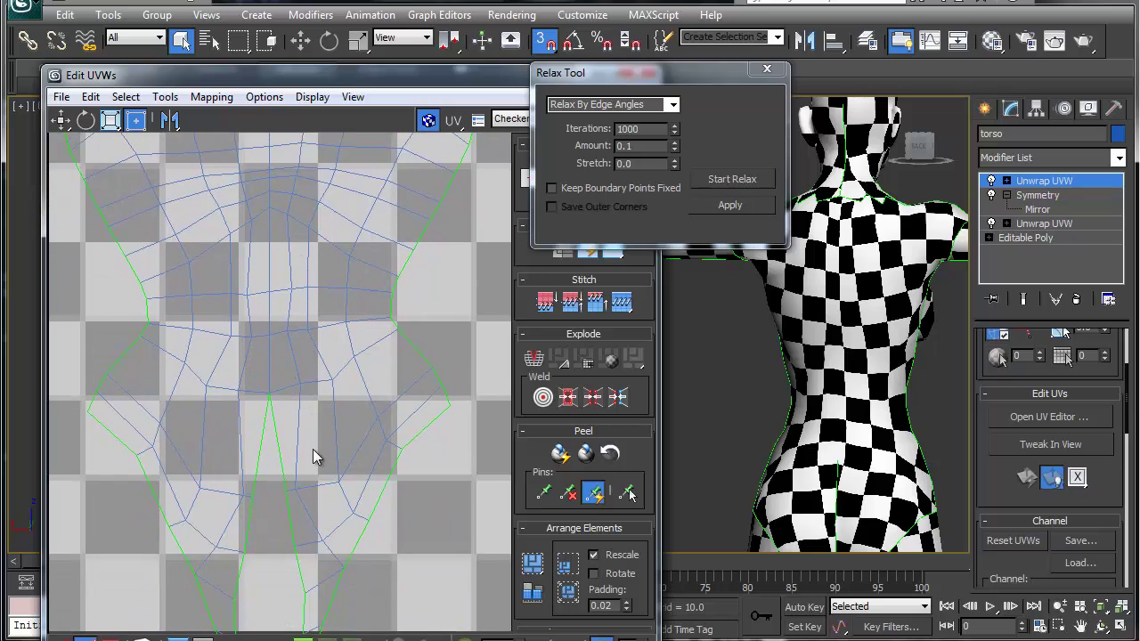
middle_drag(299, 397, 291, 211)
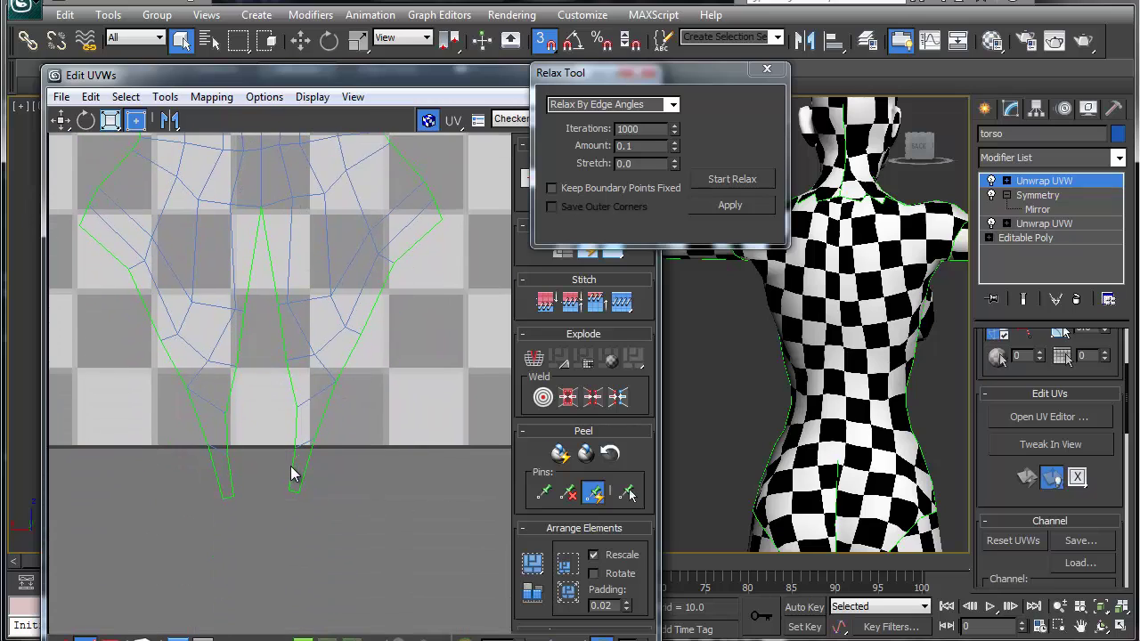
click(292, 467)
key(ctrl+w)
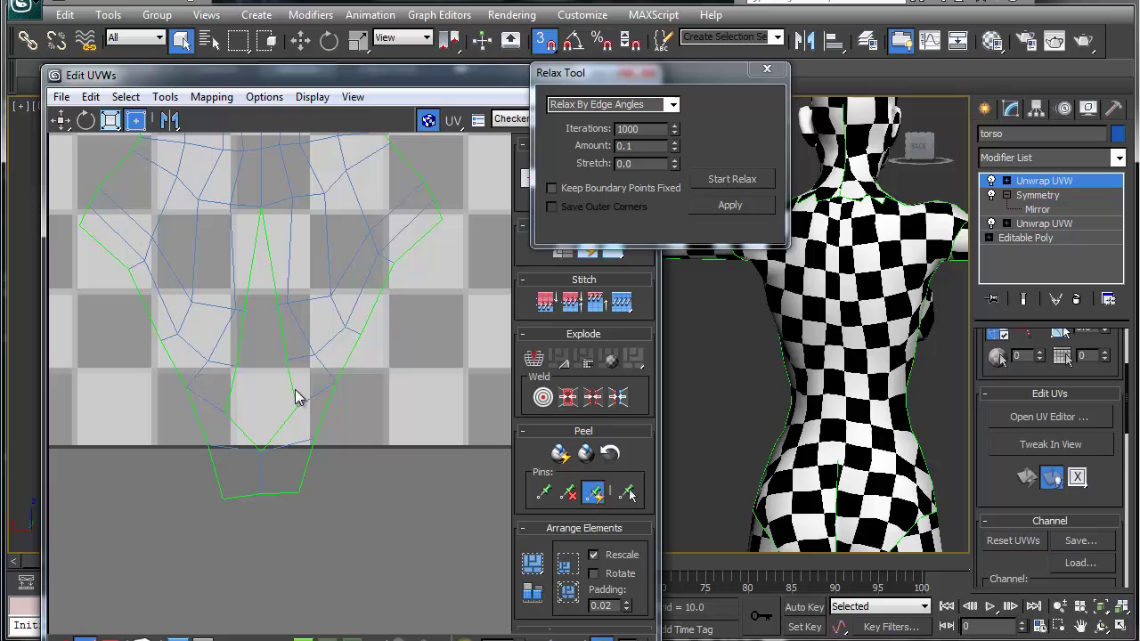
click(294, 387)
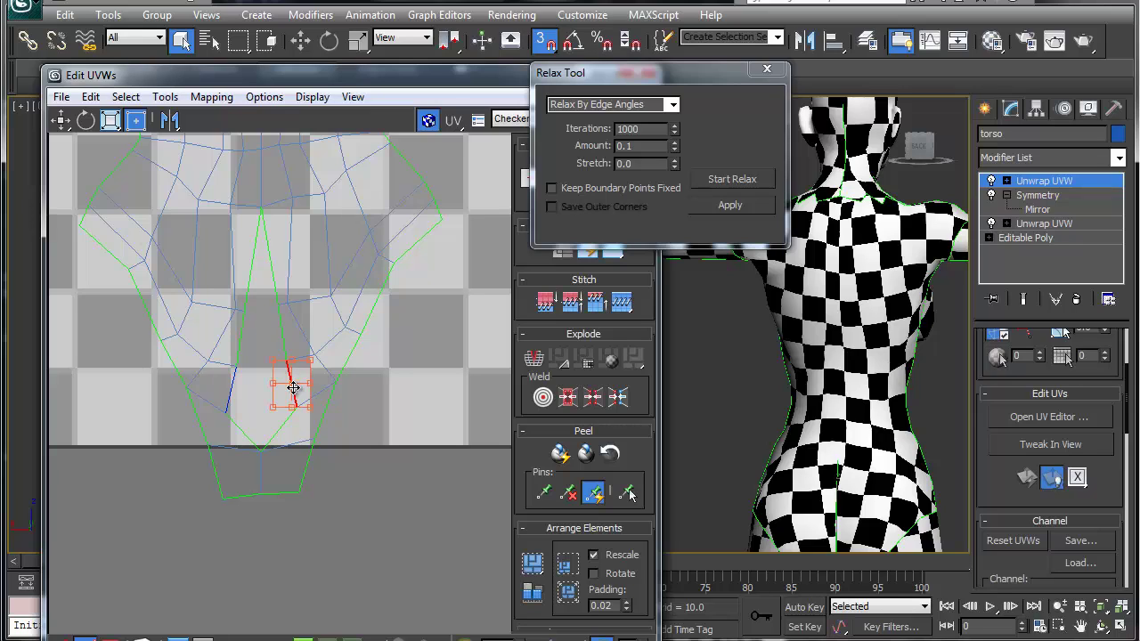
key(ctrl+w)
click(274, 326)
key(ctrl+w)
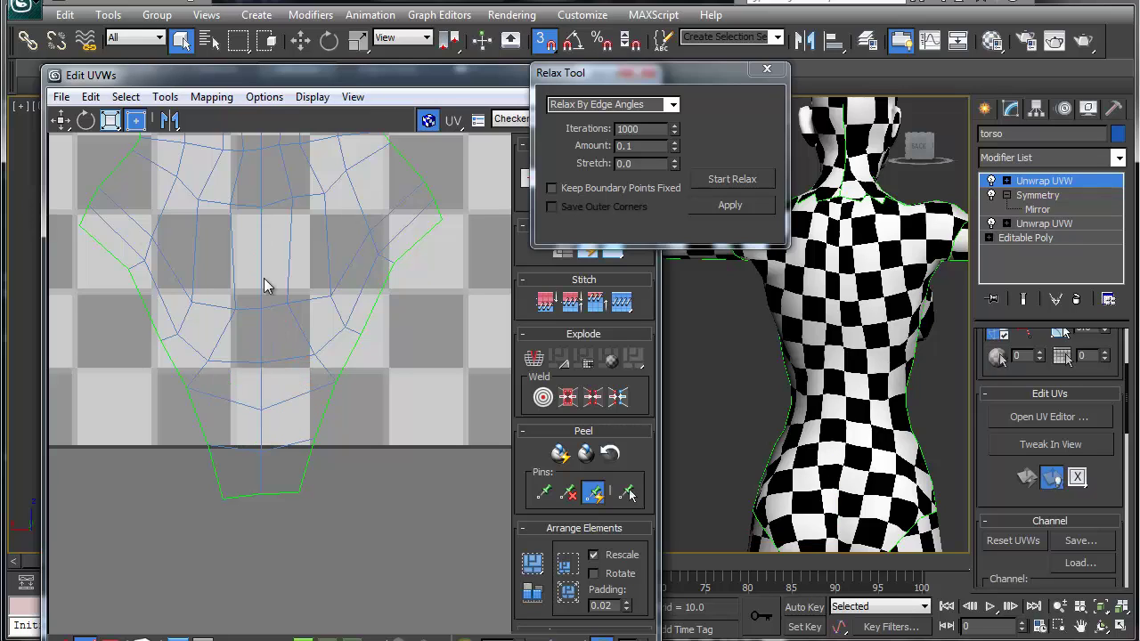
Step: Select all edges of the joined back torso shell and relax them by edge angles with 1000 iterations and amount 0.1
scroll(264, 288, down, 4)
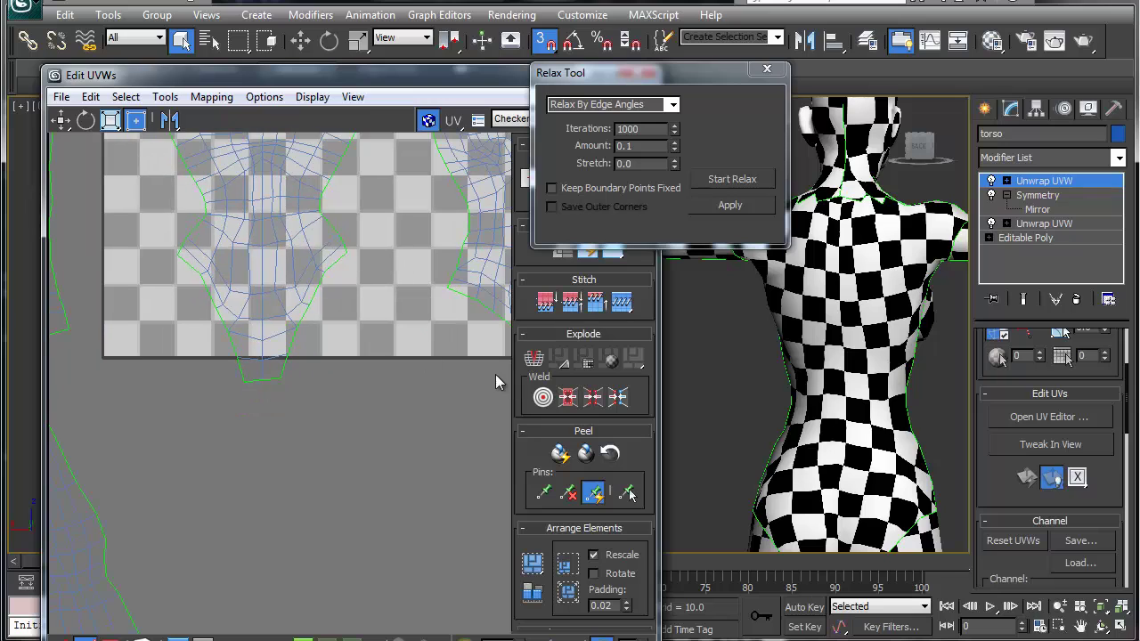
middle_drag(377, 265, 379, 426)
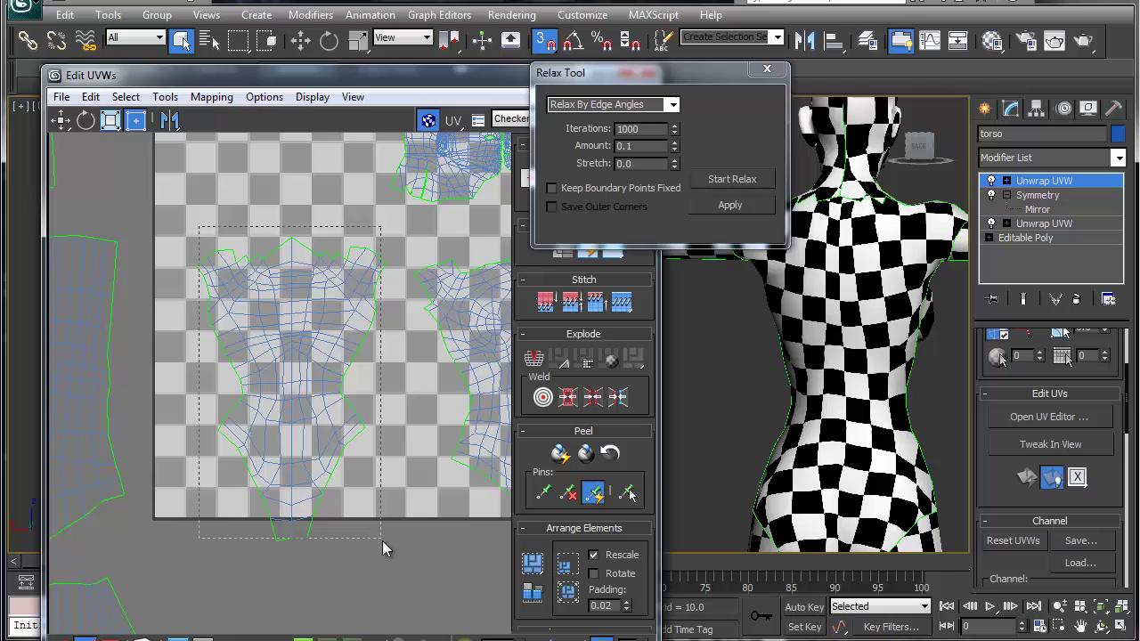
drag(395, 552, 395, 552)
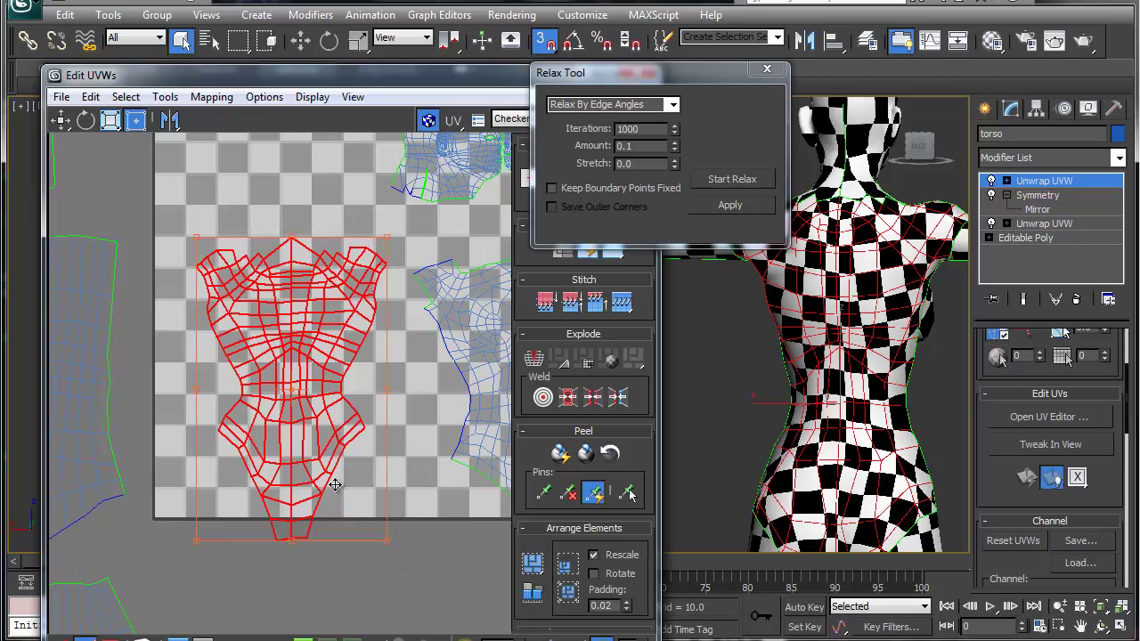
click(710, 205)
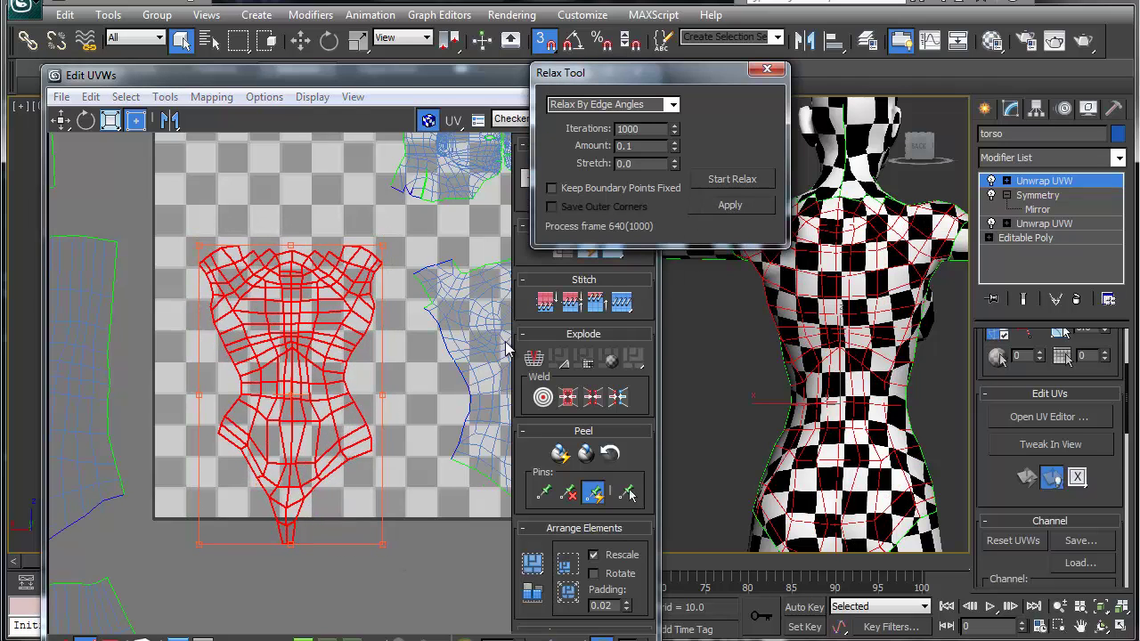
Step: Select the left half of the head UV shell and align it against the centre line of the right half
middle_drag(347, 327, 273, 337)
scroll(352, 330, up, 8)
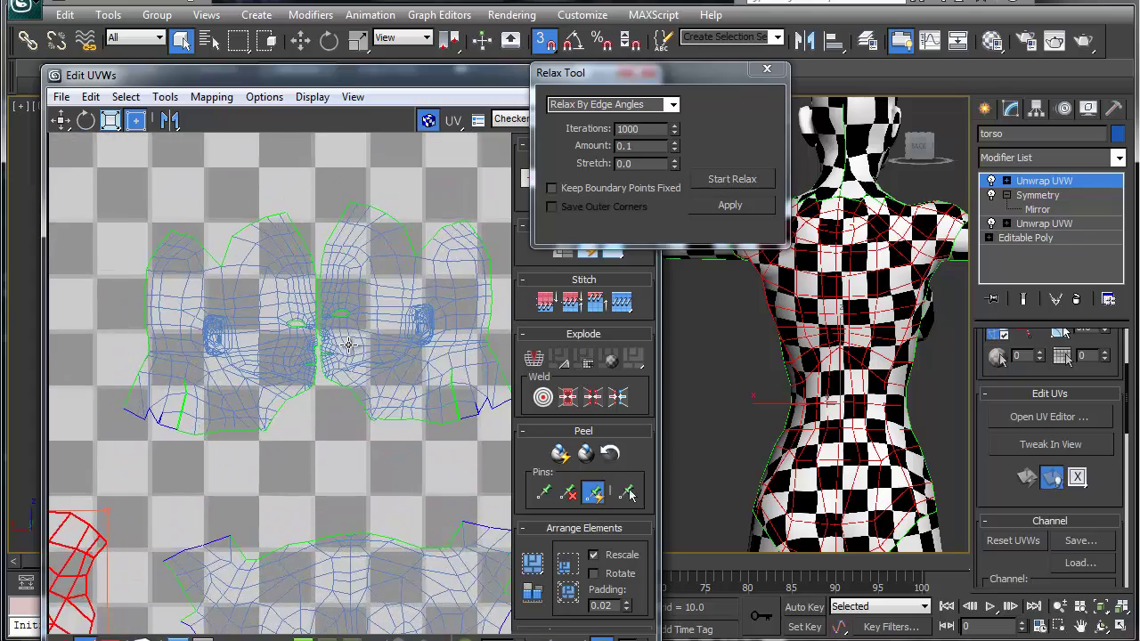
scroll(348, 345, up, 2)
scroll(321, 318, up, 1)
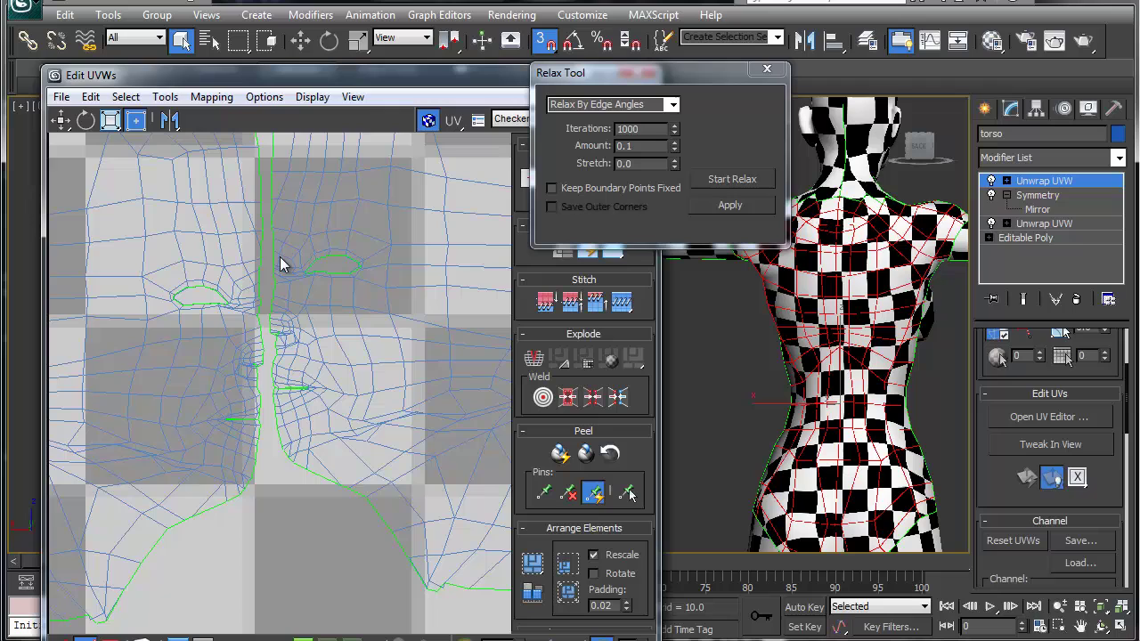
scroll(280, 264, up, 2)
click(233, 365)
key(ctrl+Page_Up)
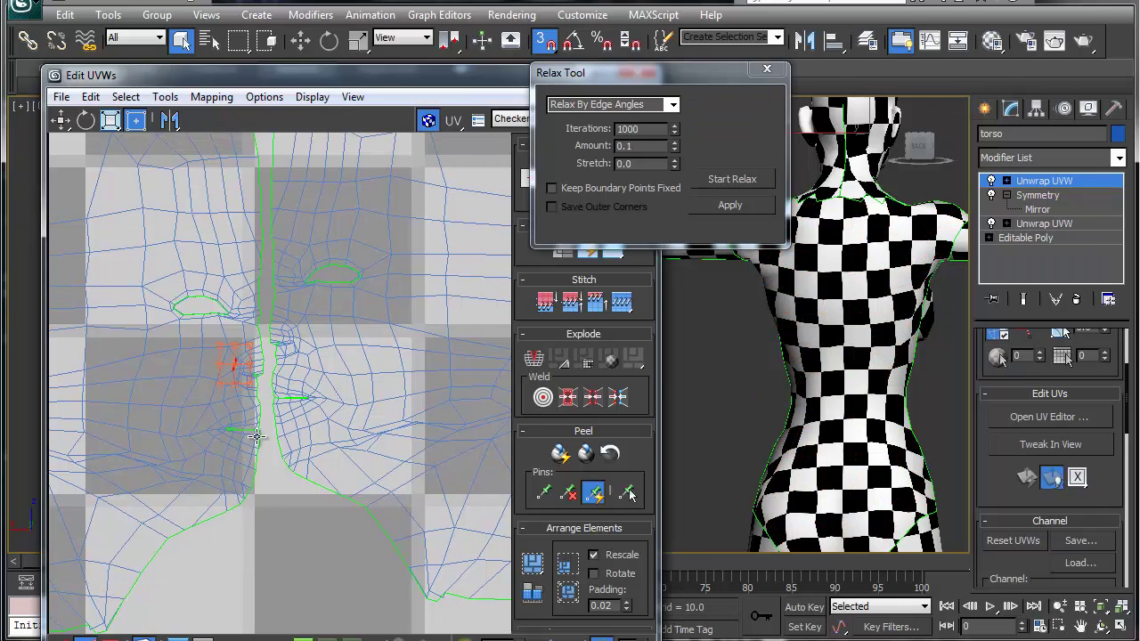
click(257, 437)
drag(259, 437, 262, 405)
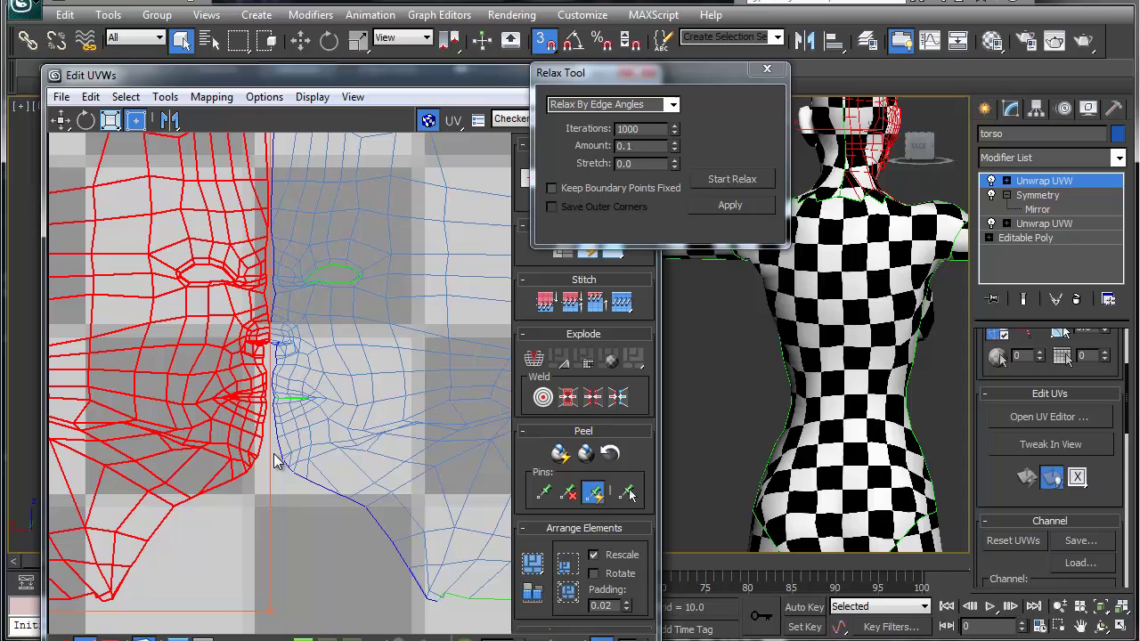
click(219, 615)
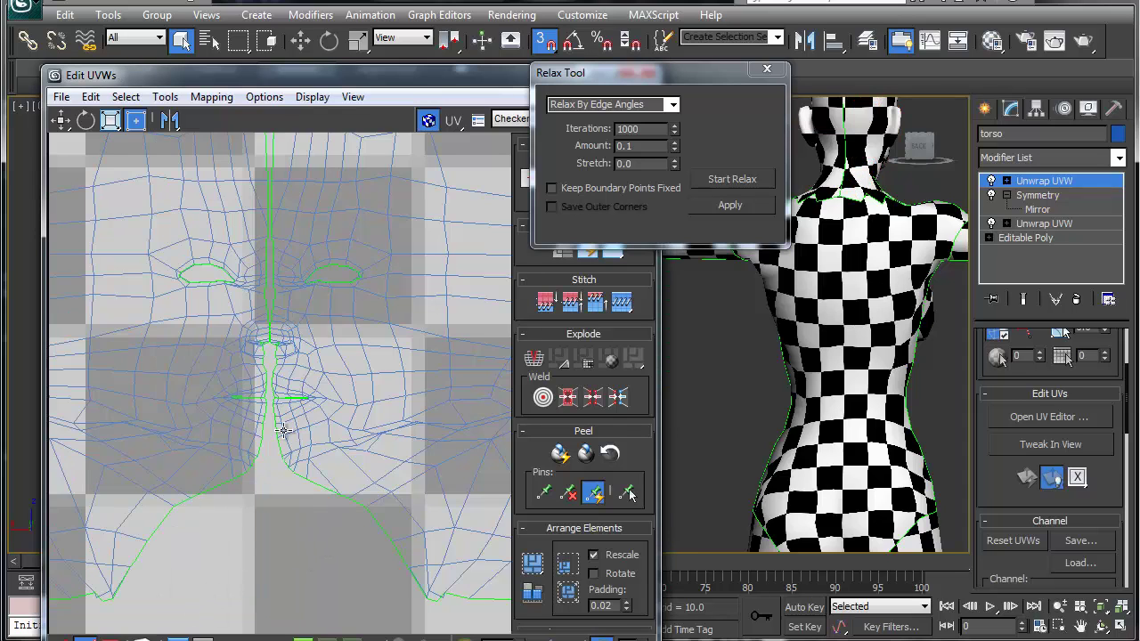
Step: Stitch the centre seam edges of the head halves along the nose down to its tip
scroll(266, 343, up, 5)
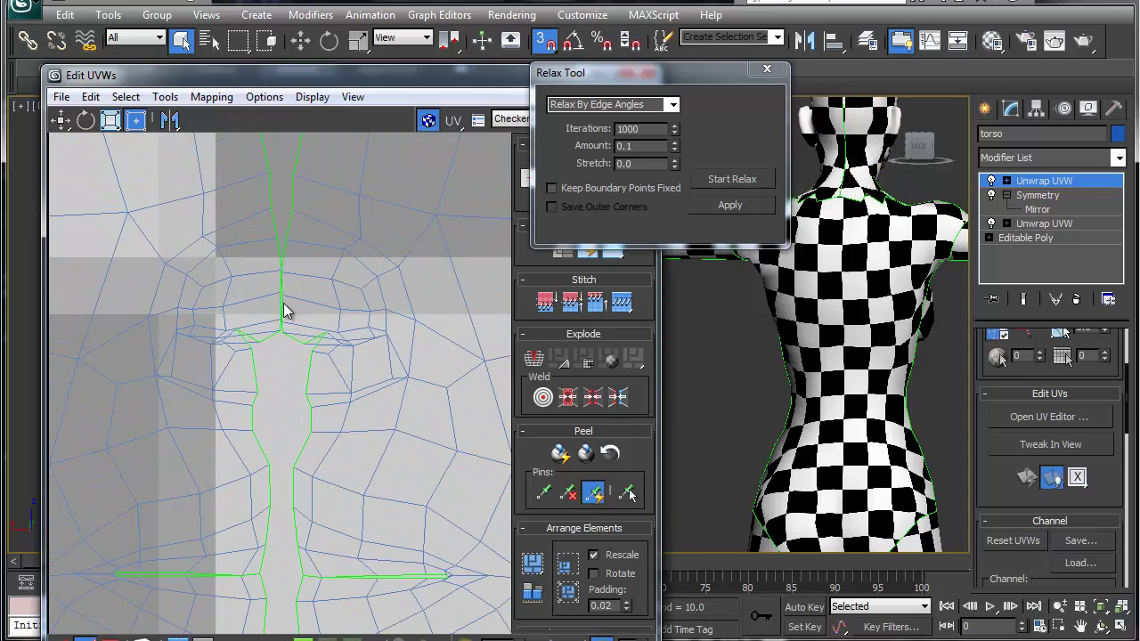
click(283, 304)
key(ctrl+z)
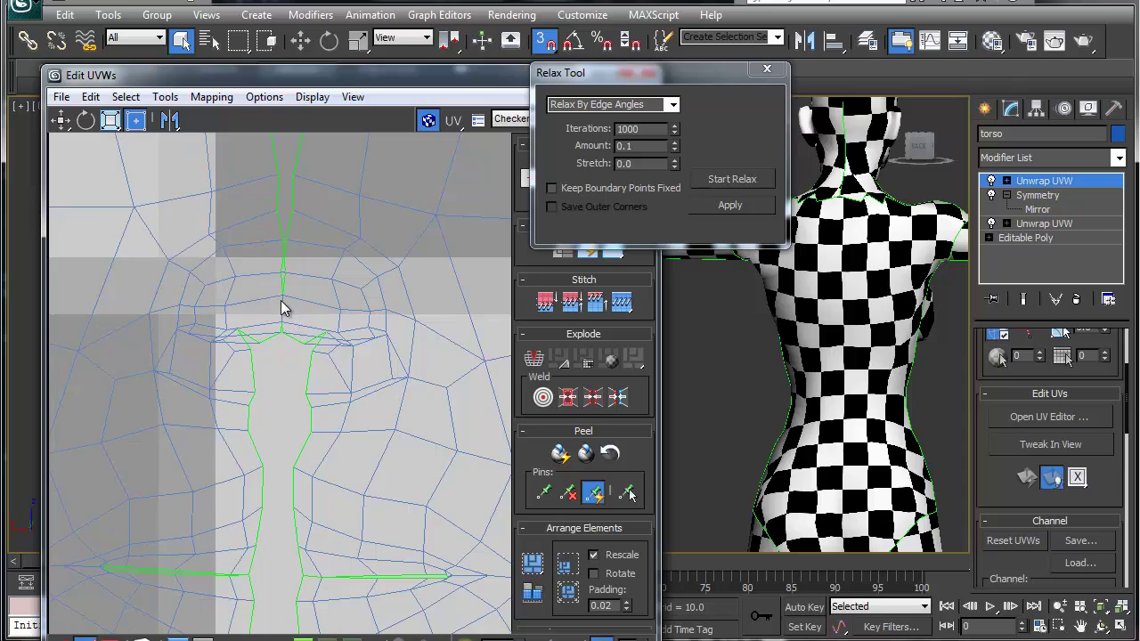
click(285, 258)
key(ctrl+w)
click(287, 334)
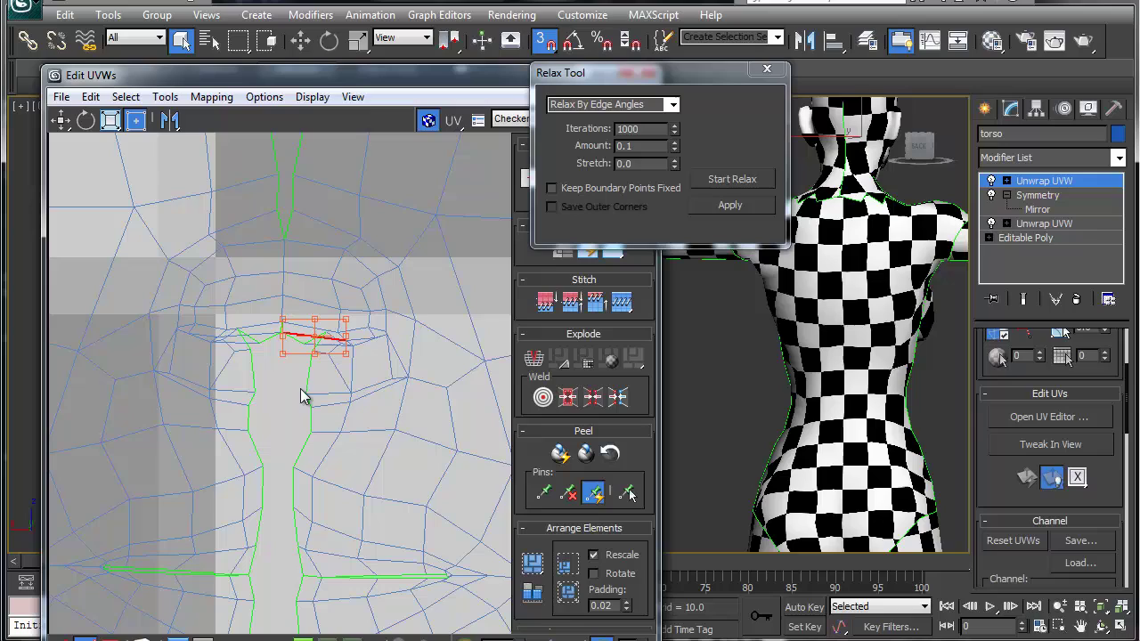
click(299, 399)
click(294, 335)
click(310, 390)
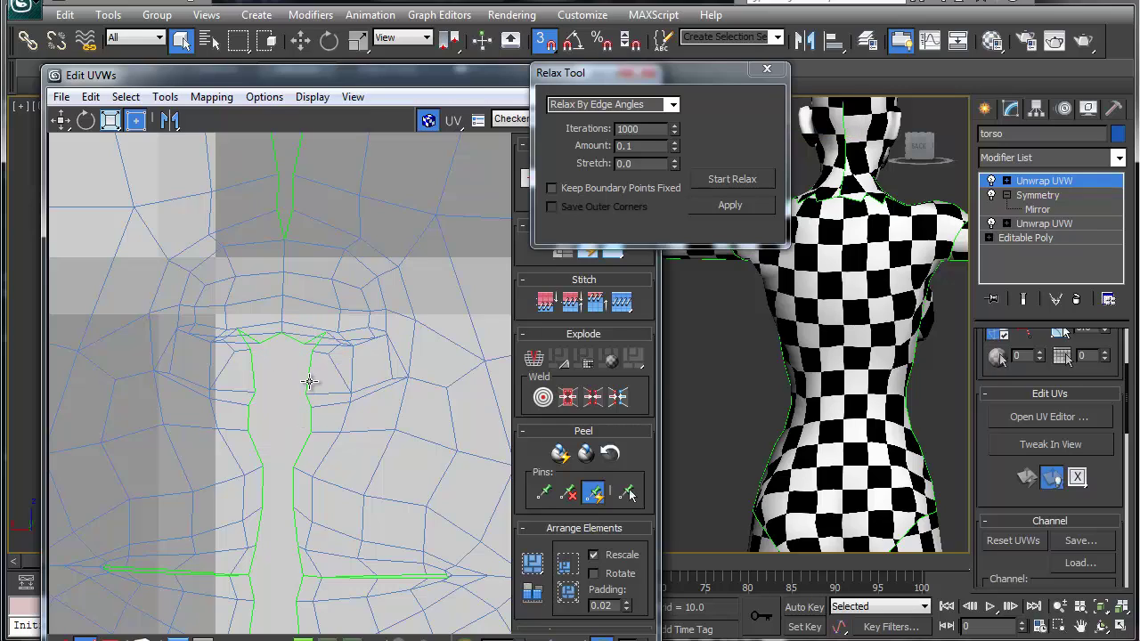
Step: Stitch the head's seam edges directly below the nose and along the underside of the nostrils
click(309, 381)
key(ctrl+w)
click(289, 339)
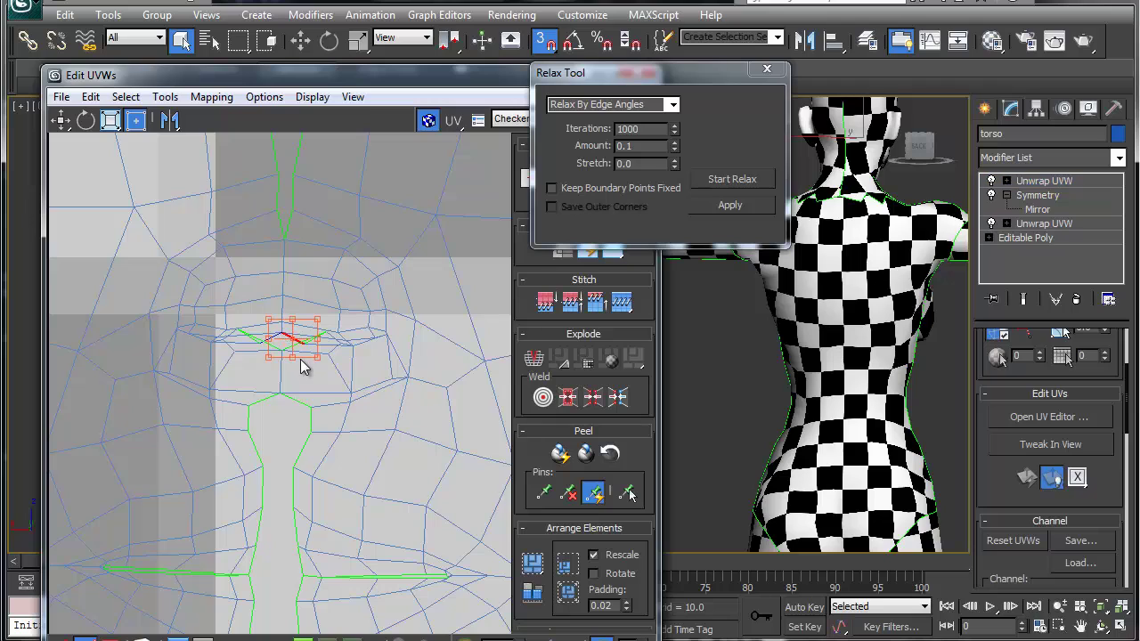
click(301, 359)
click(292, 340)
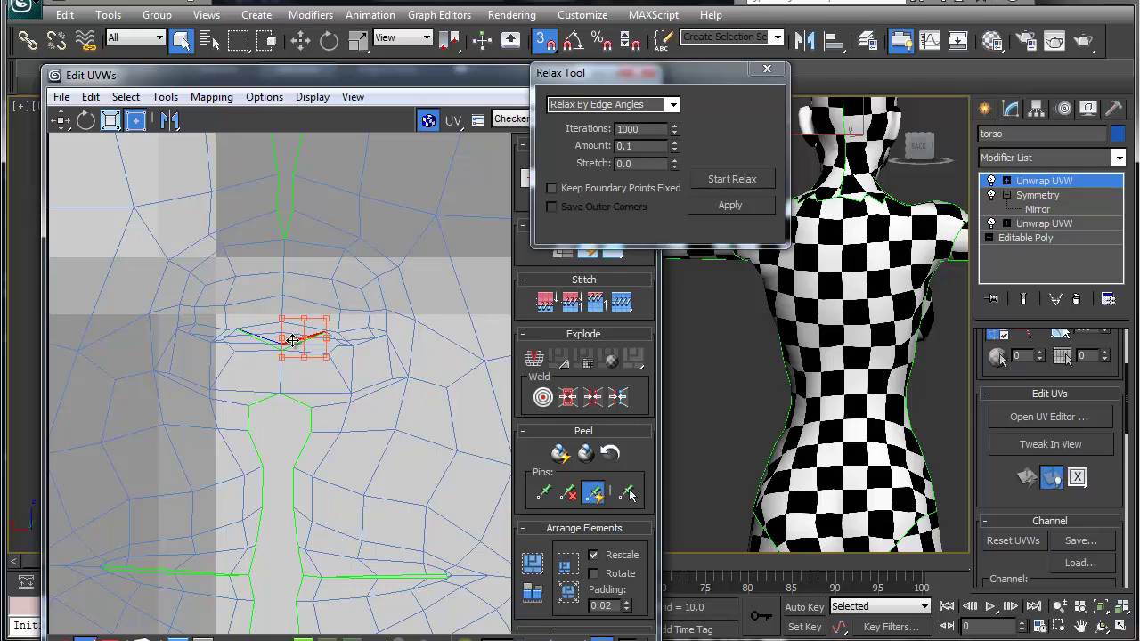
click(307, 392)
Step: Stitch the head's centre seam from the area below the nose through the upper lip to the mouth opening
scroll(282, 412, down, 2)
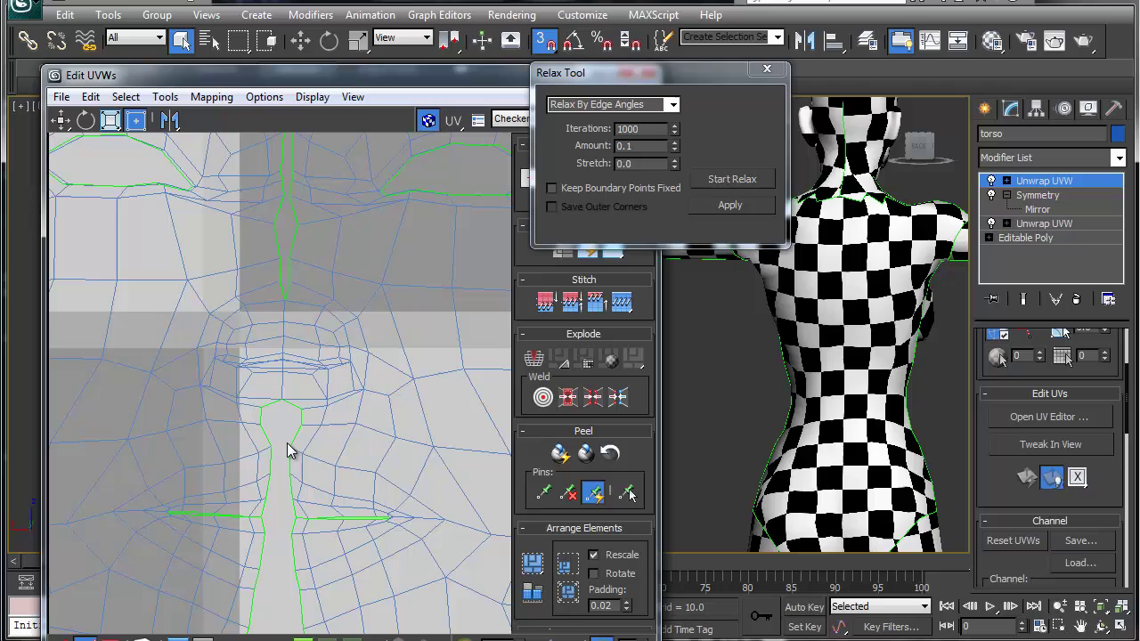
click(290, 471)
key(ctrl+w)
middle_drag(296, 482, 270, 306)
click(304, 343)
click(275, 415)
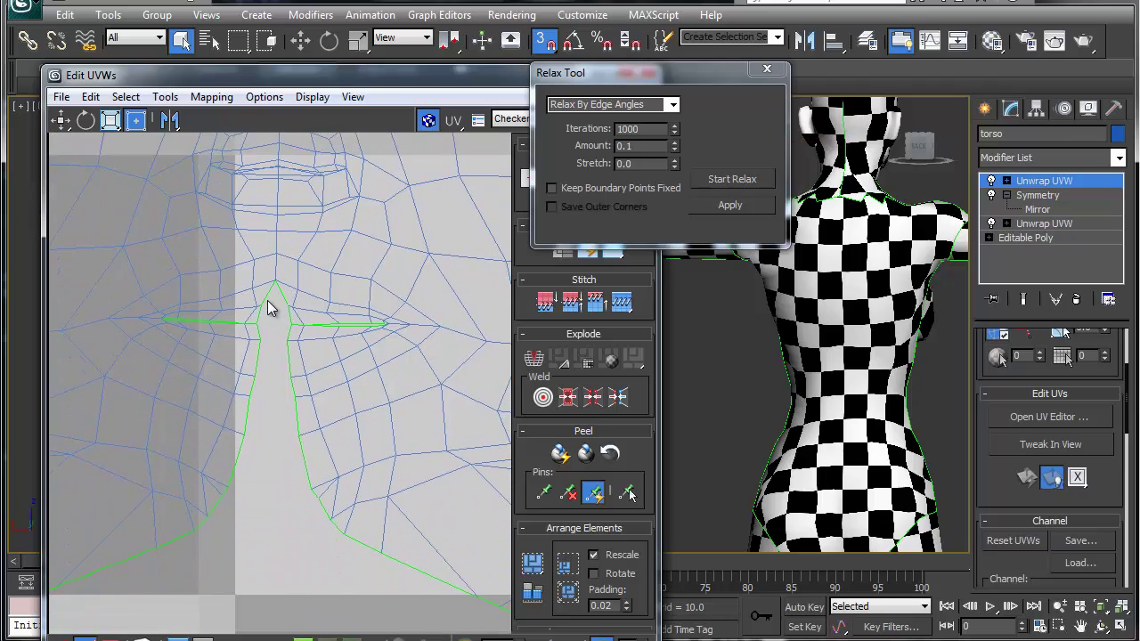
click(292, 314)
key(ctrl+w)
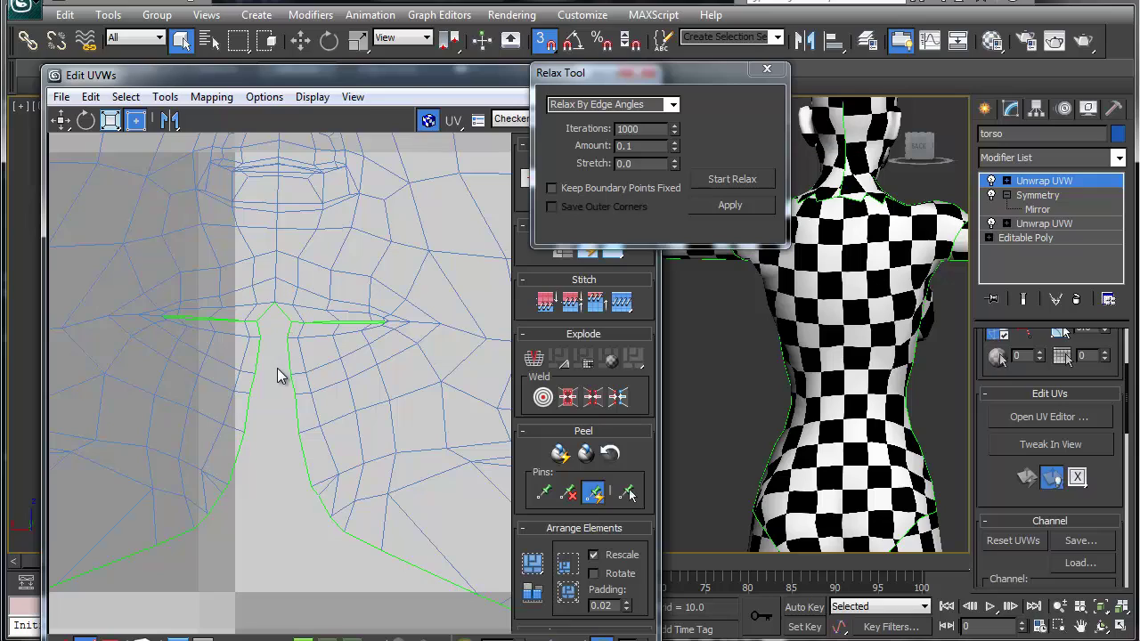
Step: Stitch the short centre seam edges across the middle of the mouth opening
drag(283, 314, 277, 328)
click(293, 401)
click(268, 312)
click(316, 362)
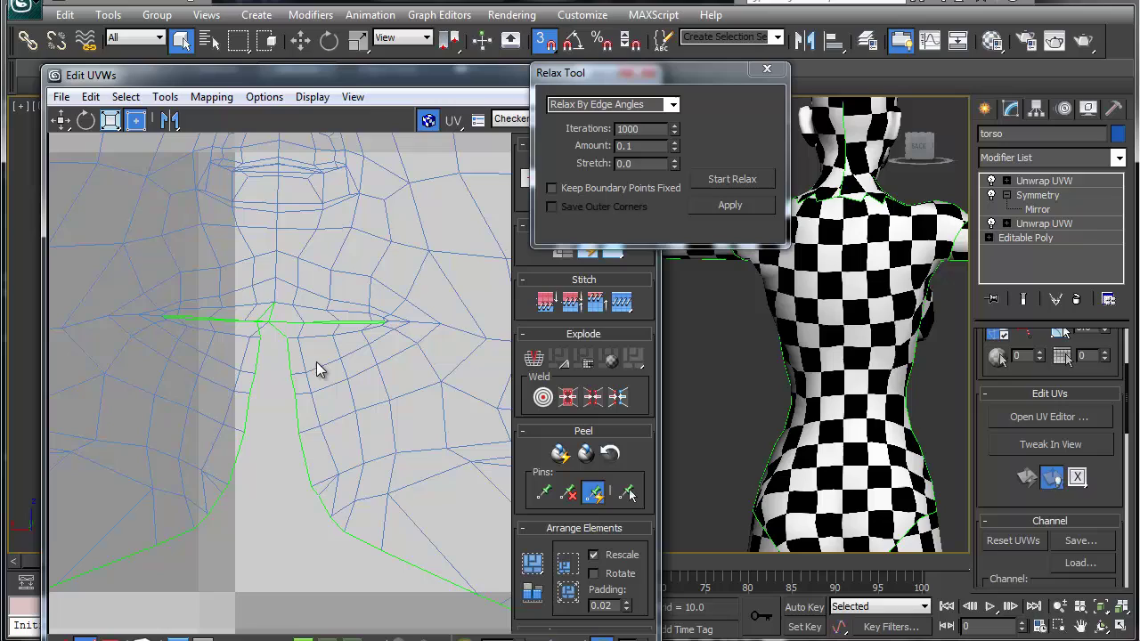
drag(271, 310, 272, 321)
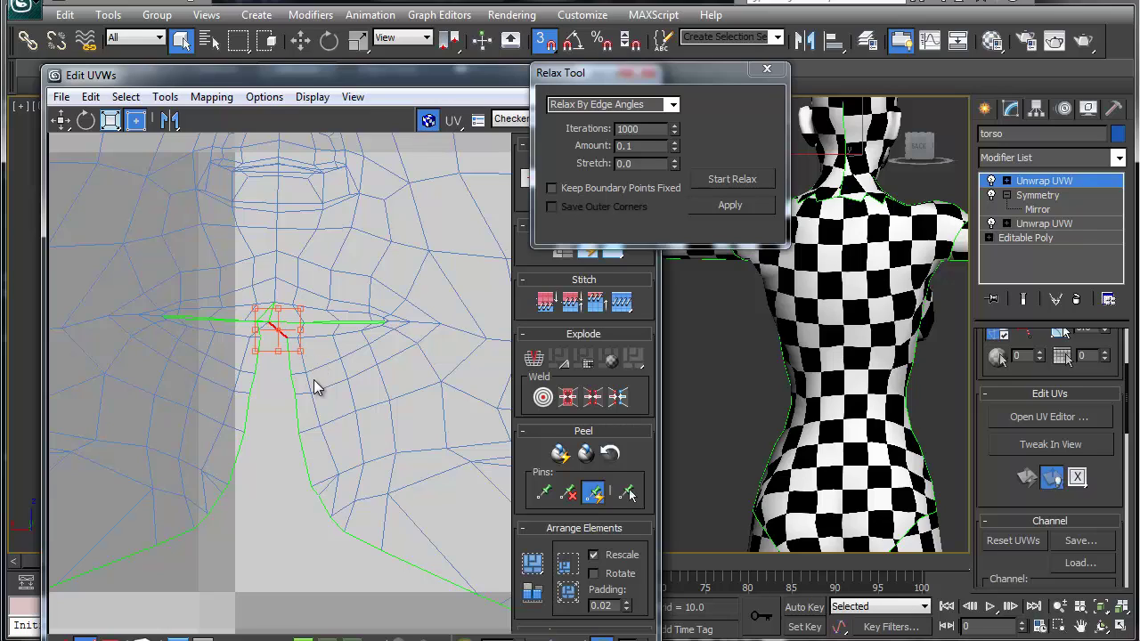
click(311, 382)
Step: Stitch the head's centre seam from the lower lip down through the chin, undoing the stitch that skips edges
click(285, 360)
key(ctrl+w)
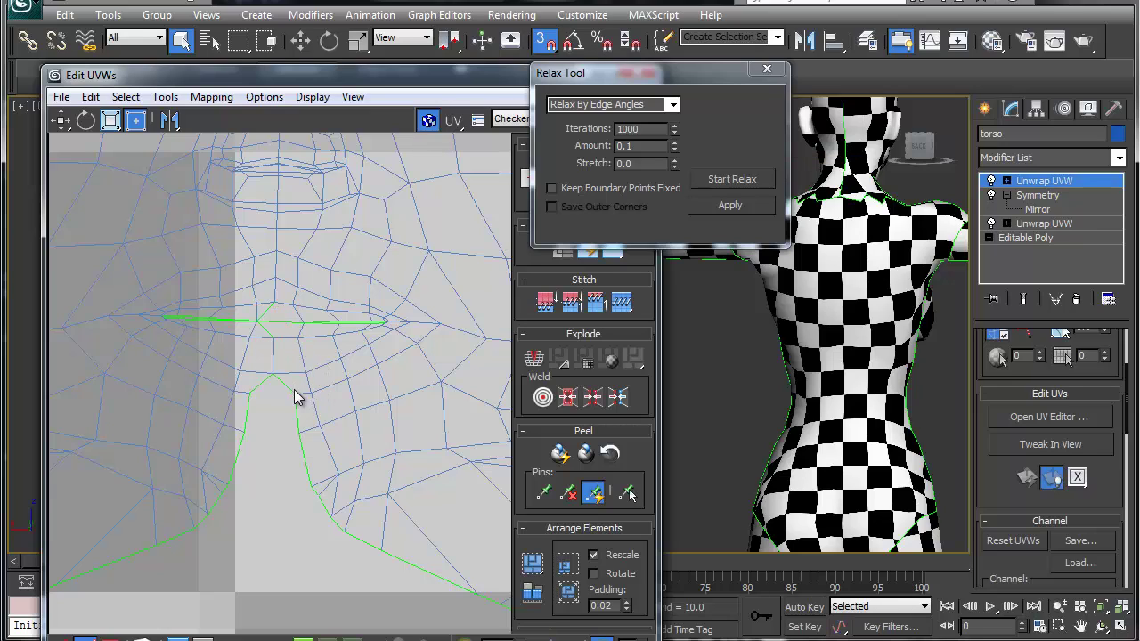
click(287, 388)
key(ctrl+w)
middle_drag(303, 431, 304, 317)
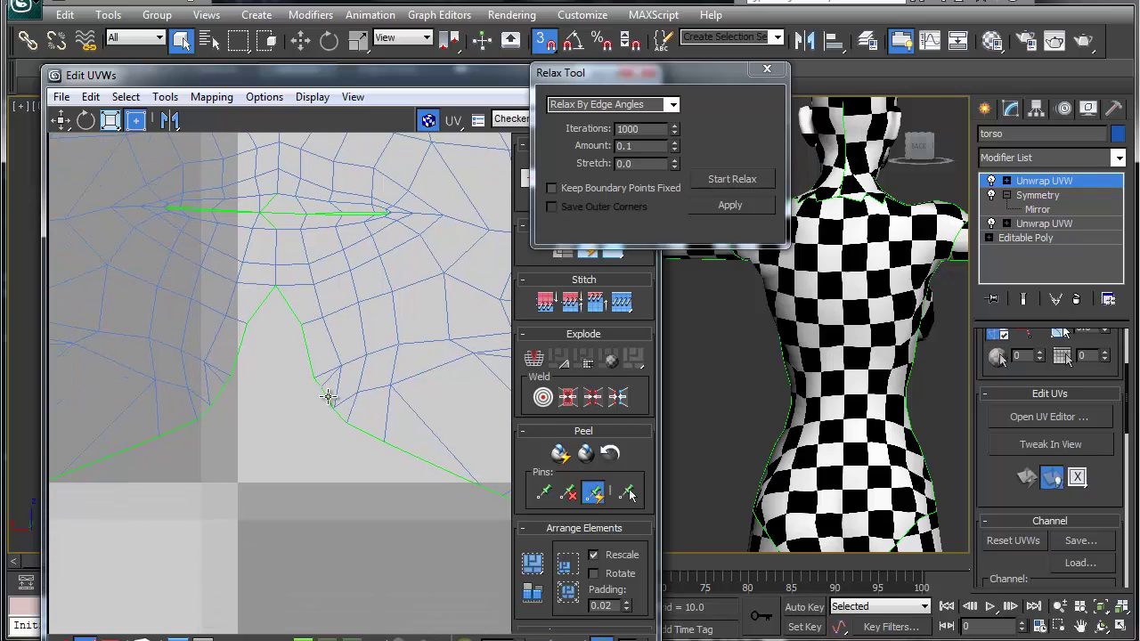
click(327, 397)
key(ctrl+w)
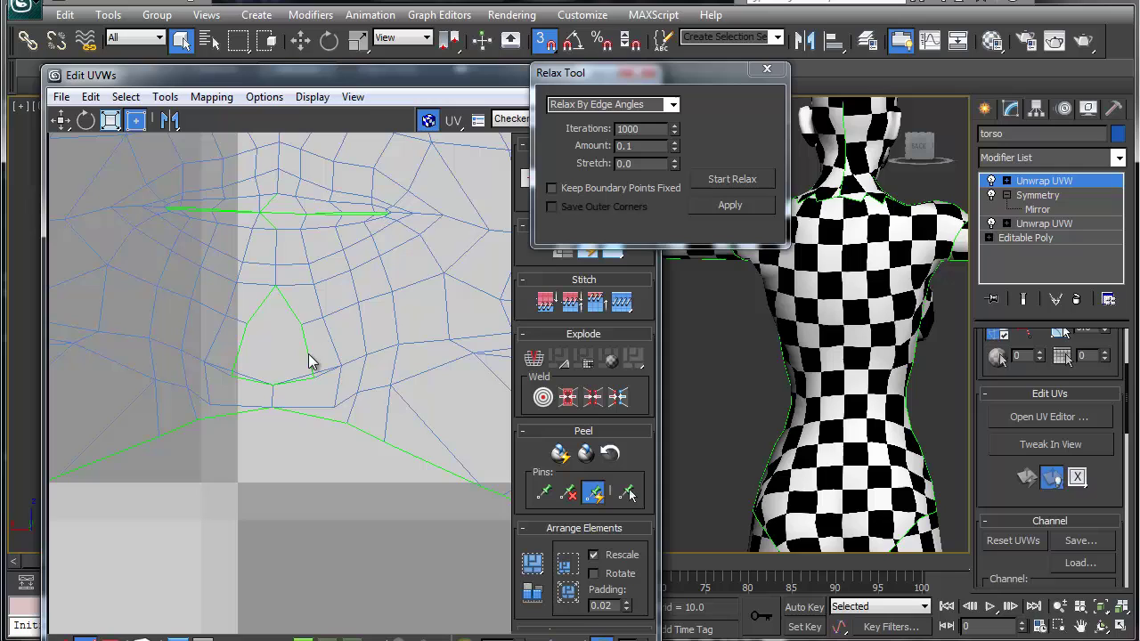
key(ctrl+z)
Step: Move the off-centre vertex in the middle of the mouth opening closer to the centre line
middle_drag(293, 229, 303, 436)
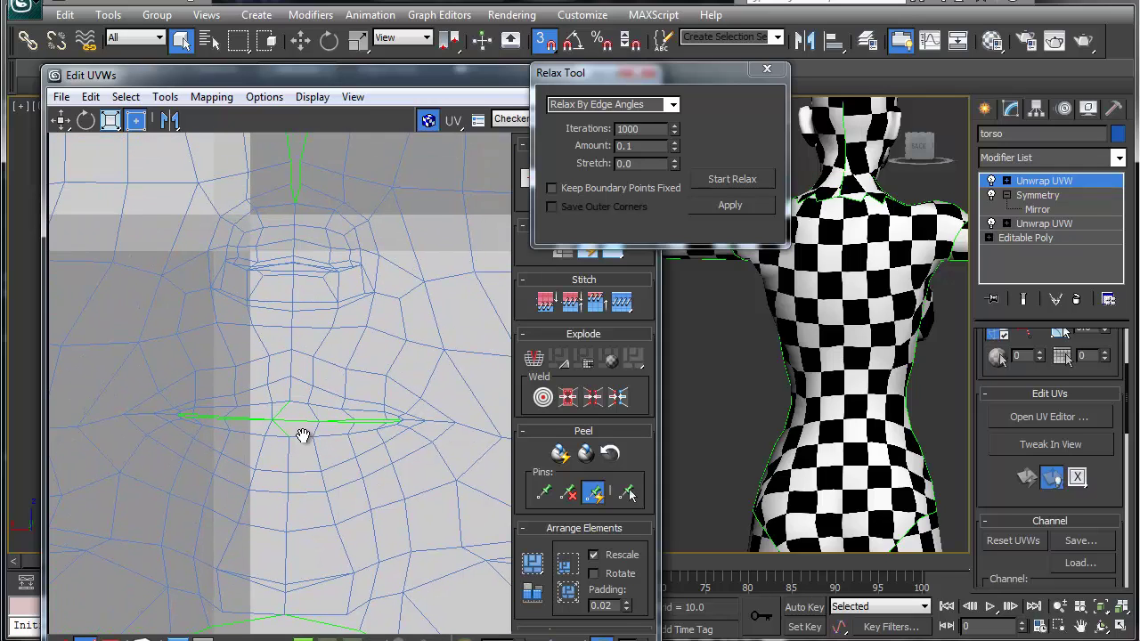
scroll(303, 435, up, 4)
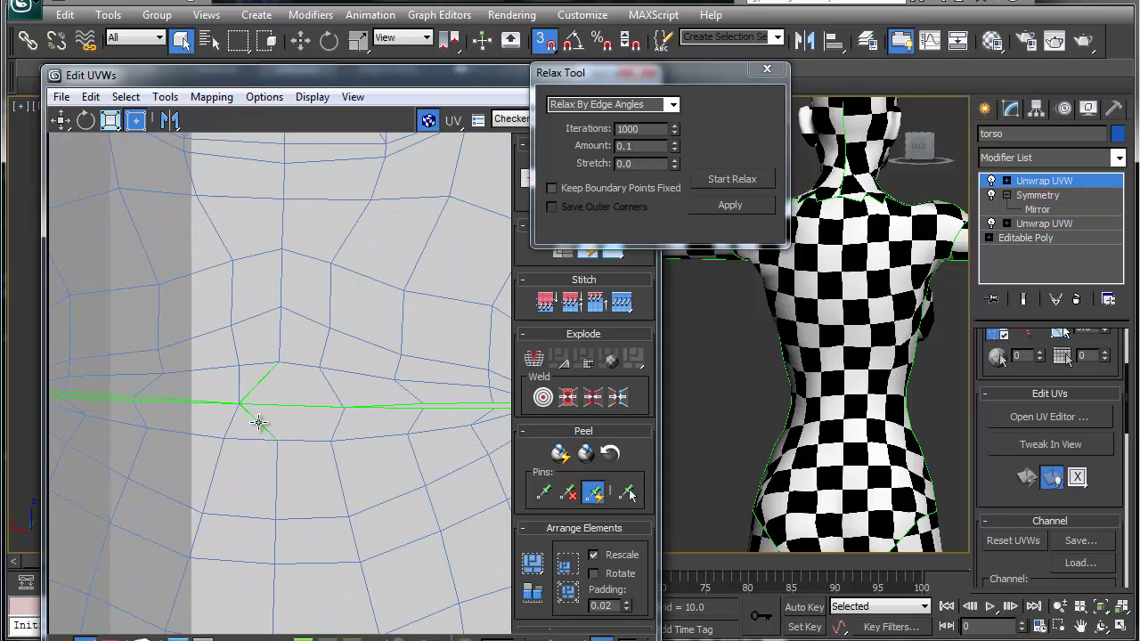
click(259, 422)
drag(256, 422, 256, 391)
click(257, 436)
click(255, 393)
click(262, 401)
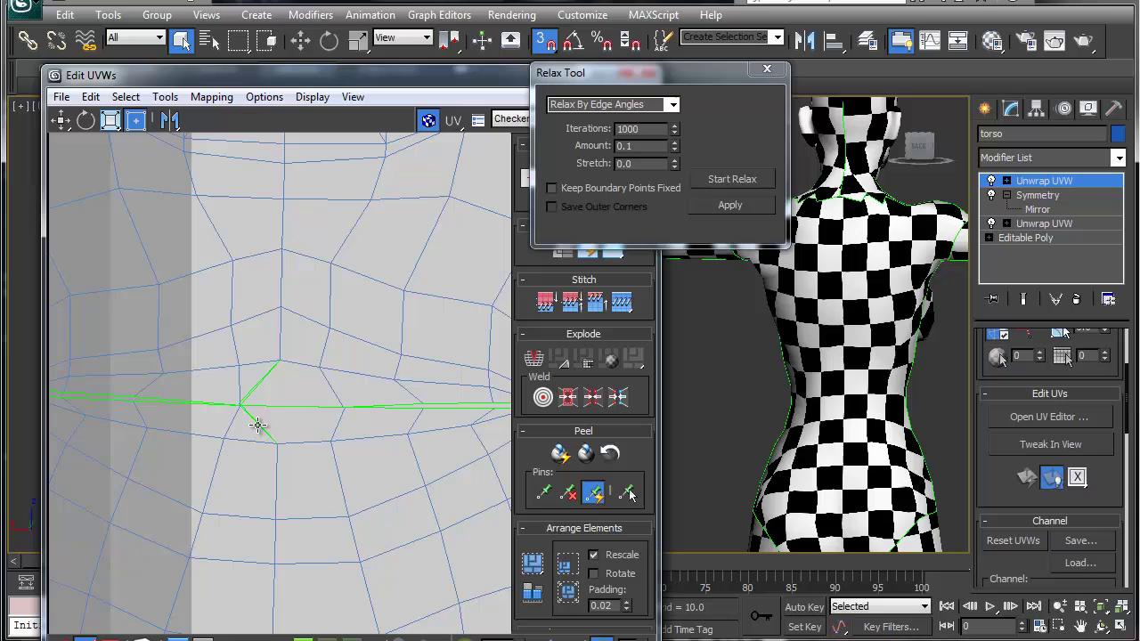
click(257, 425)
key(1)
click(243, 405)
mouse_move(245, 407)
mouse_down()
mouse_move(255, 408)
mouse_move(226, 407)
mouse_move(277, 408)
mouse_move(250, 405)
mouse_up()
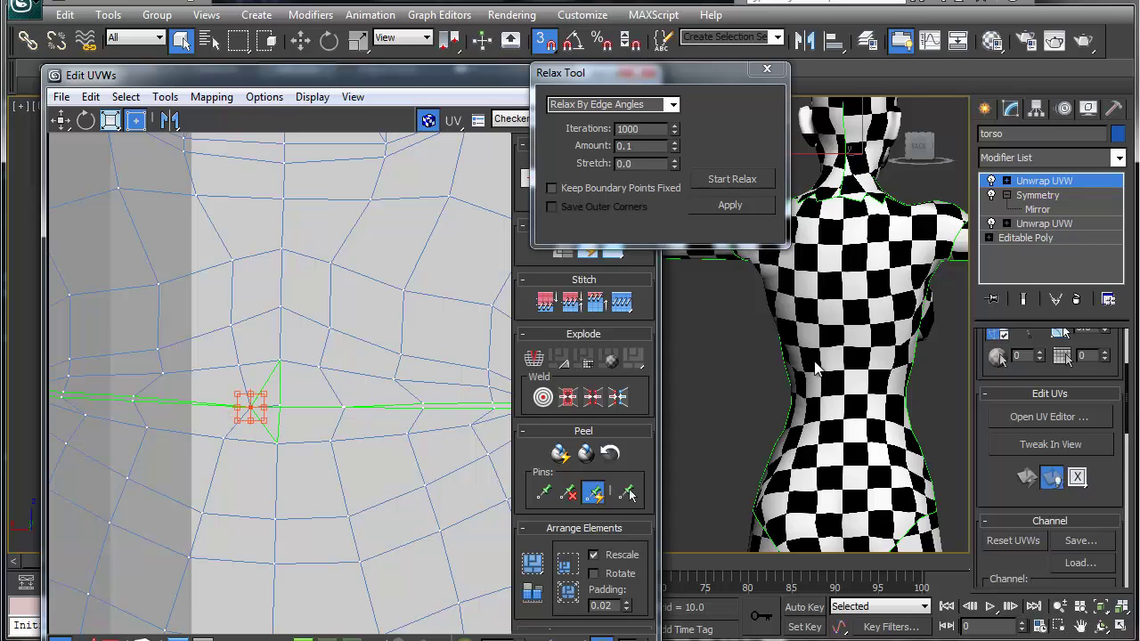
Step: Stitch the open centre seam edges above the nose along the nose bridge toward eye level
middle_drag(857, 360, 849, 388)
middle_drag(386, 247, 333, 398)
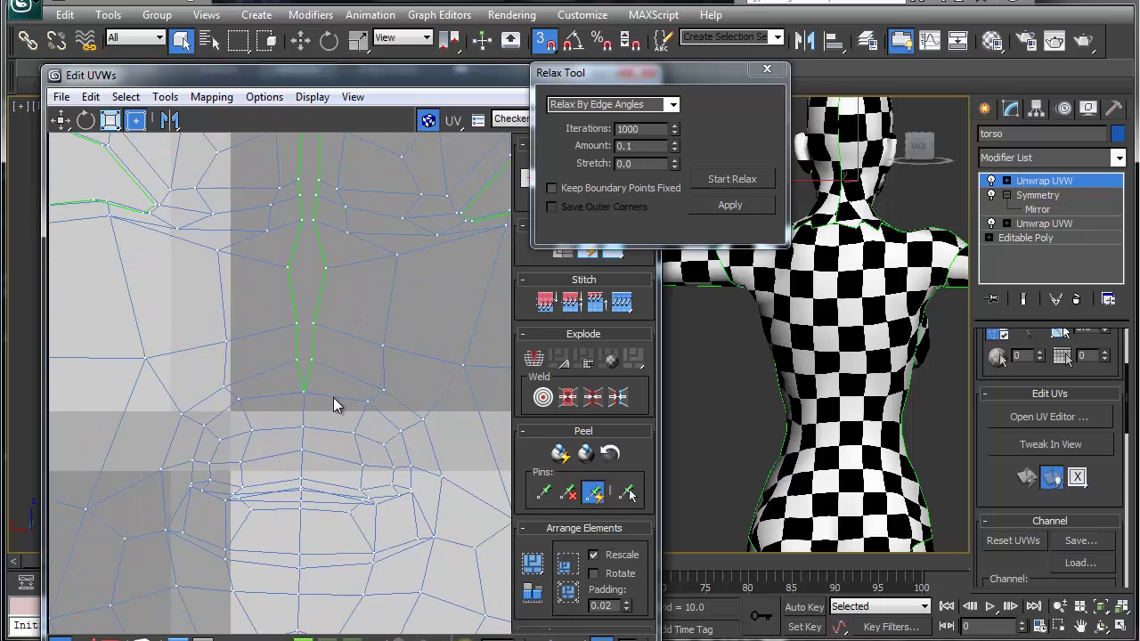
click(319, 296)
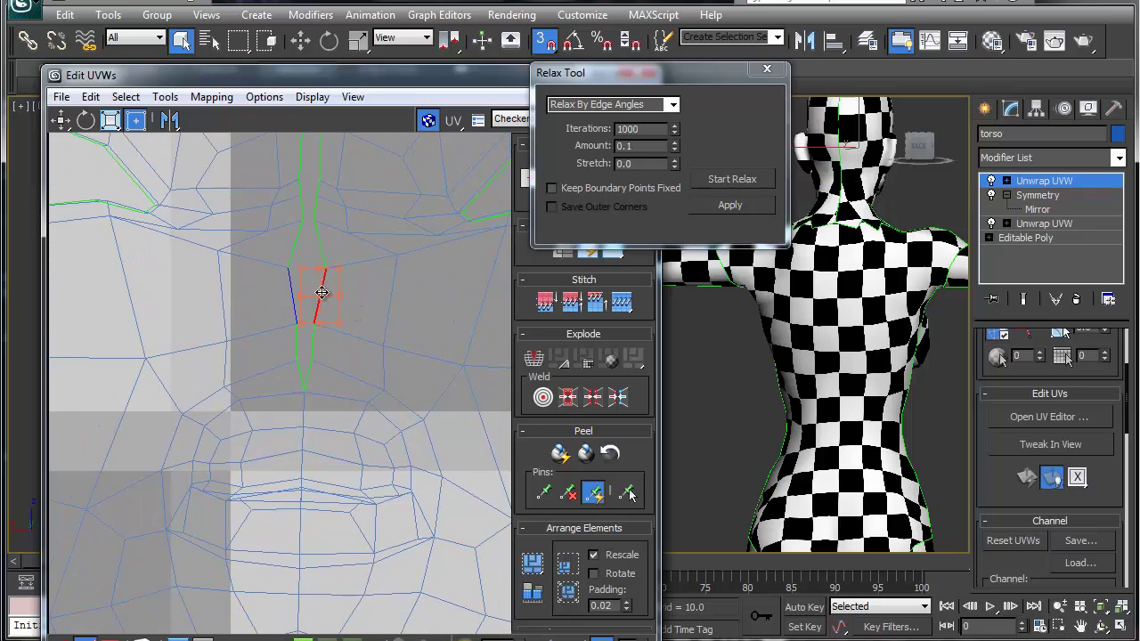
key(ctrl+w)
click(310, 343)
key(ctrl+w)
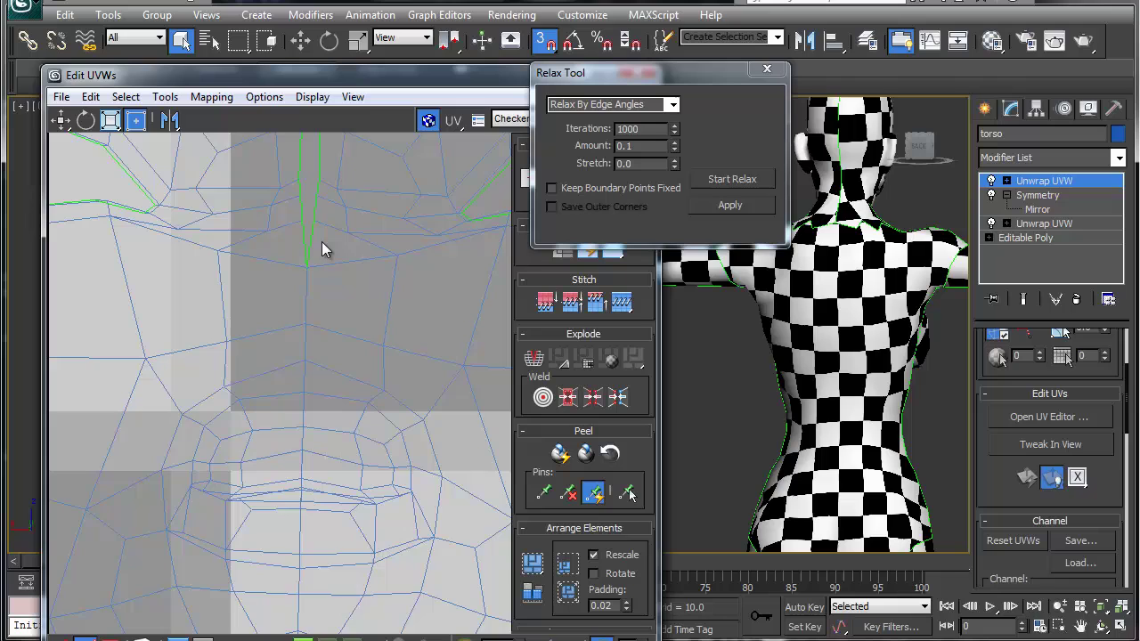
Step: Stitch the head's centre seam edges from between the eyes up to the lower forehead
middle_drag(326, 270, 335, 417)
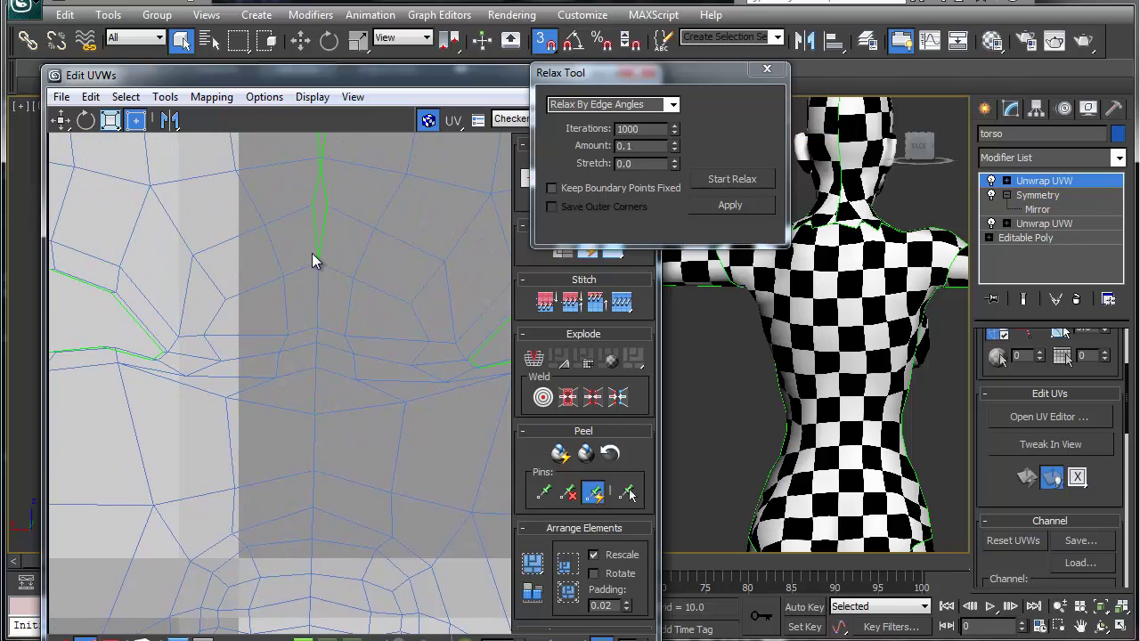
middle_drag(312, 253, 324, 425)
click(340, 287)
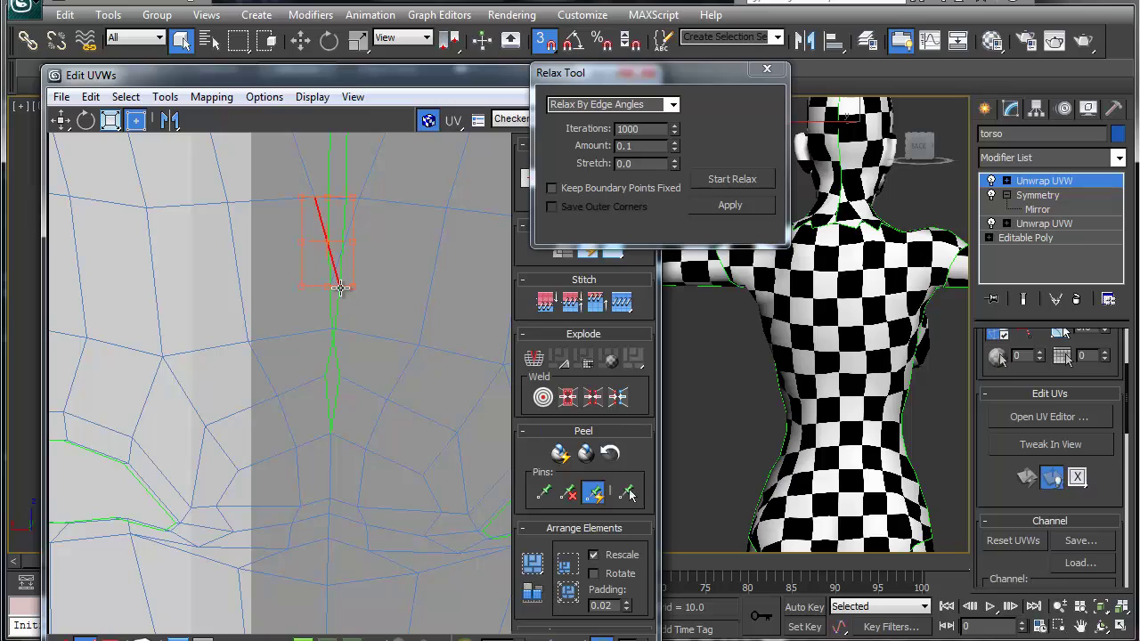
key(ctrl+z)
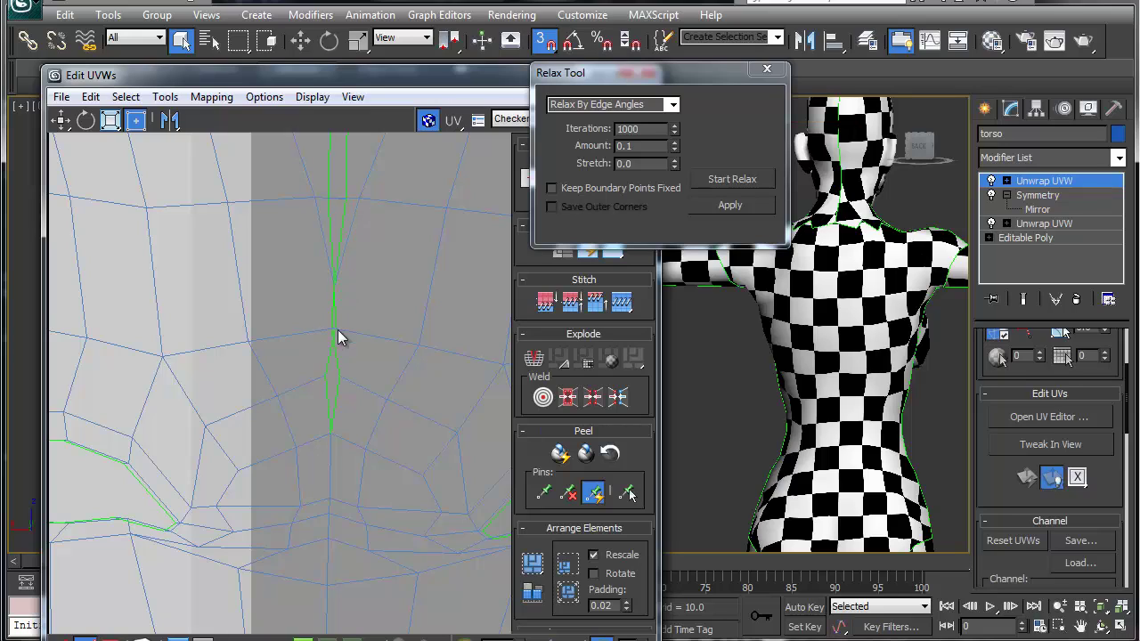
click(337, 331)
click(334, 308)
key(ctrl+w)
Step: Stitch the remaining centre seam edges up the forehead to the notch at the top of the head shell
click(351, 225)
click(339, 218)
click(344, 205)
scroll(349, 378, up, 5)
click(346, 295)
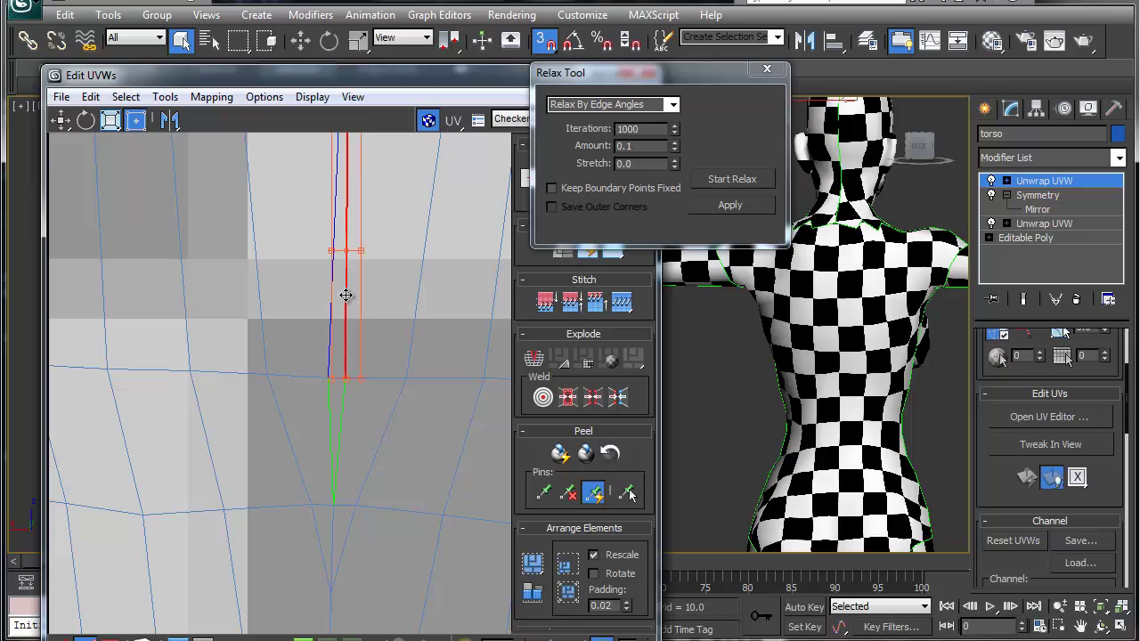
key(ctrl+w)
middle_drag(344, 224, 327, 365)
scroll(327, 365, down, 3)
scroll(325, 294, down, 2)
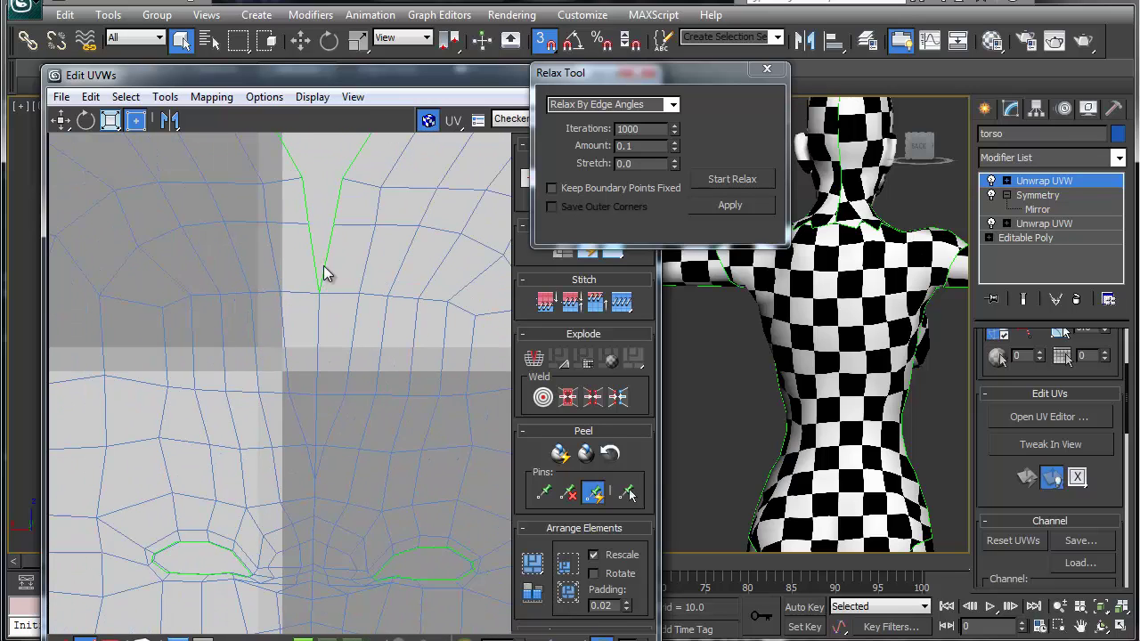
click(331, 248)
key(ctrl+w)
Step: Examine the joined head shell, its mouth area and the checker pattern on the front of the model
scroll(325, 387, down, 5)
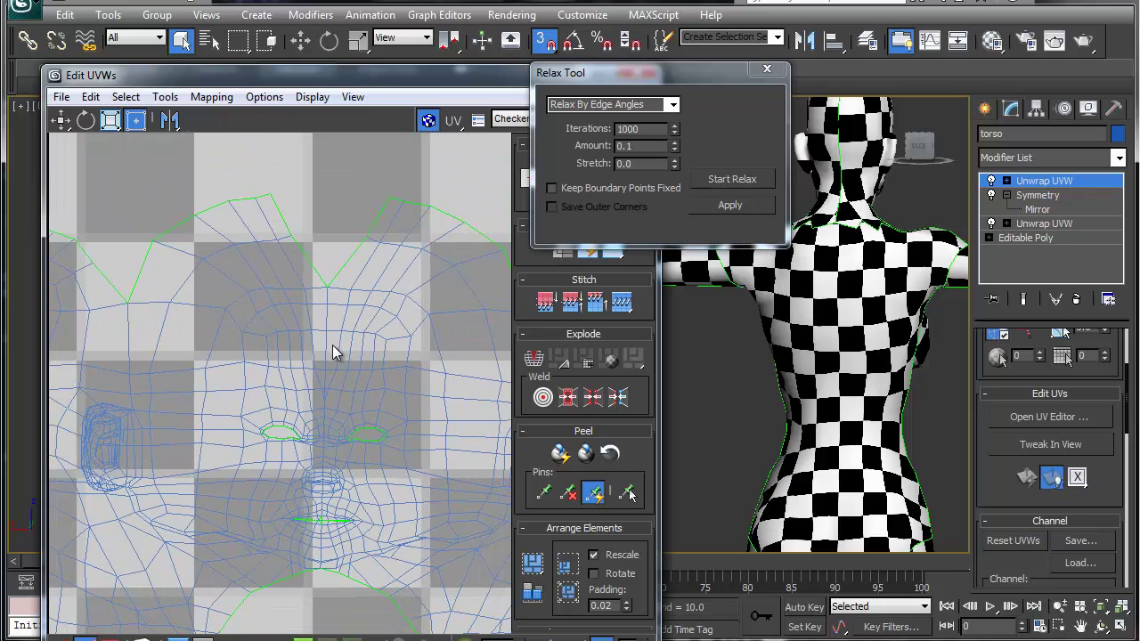
middle_drag(300, 493, 298, 337)
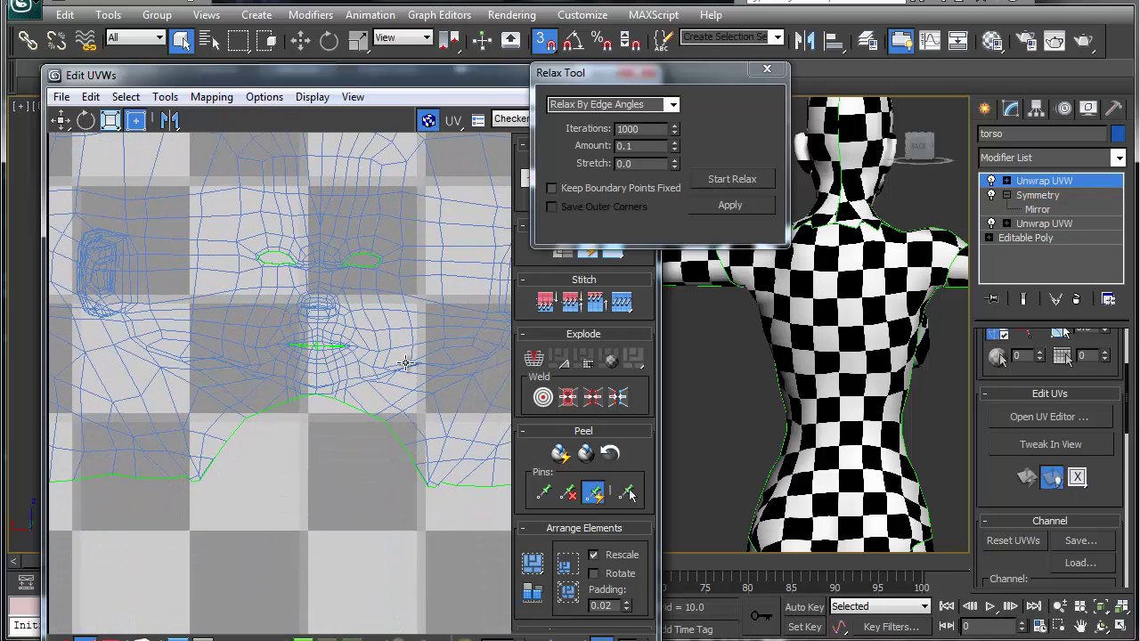
alt+middle_drag(750, 331, 926, 342)
scroll(281, 373, up, 5)
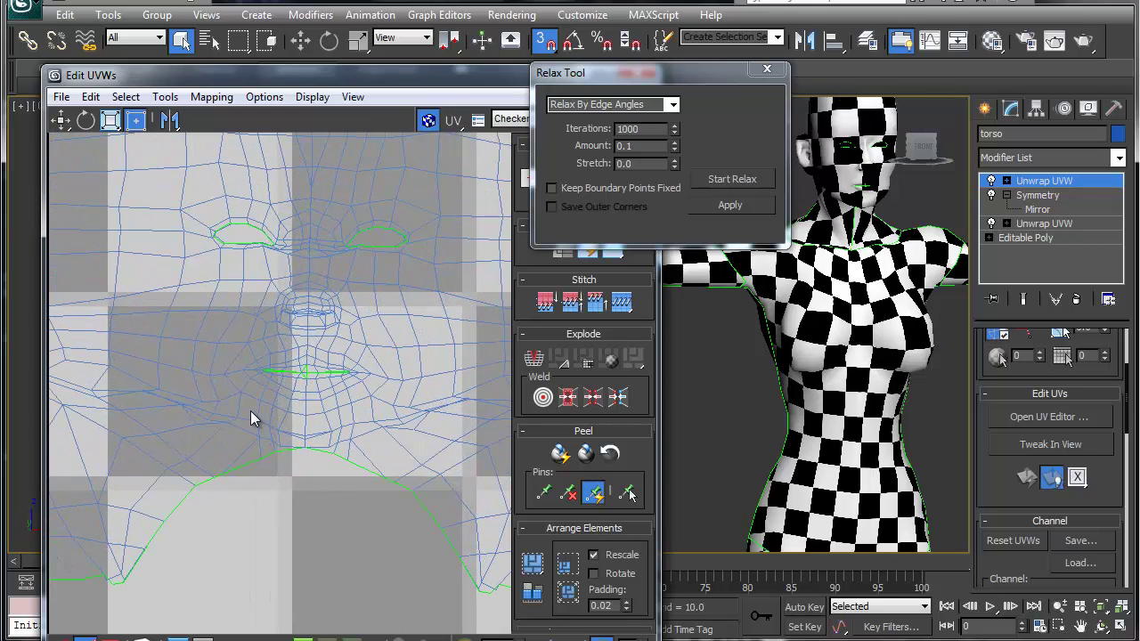
scroll(250, 410, up, 3)
scroll(250, 410, up, 2)
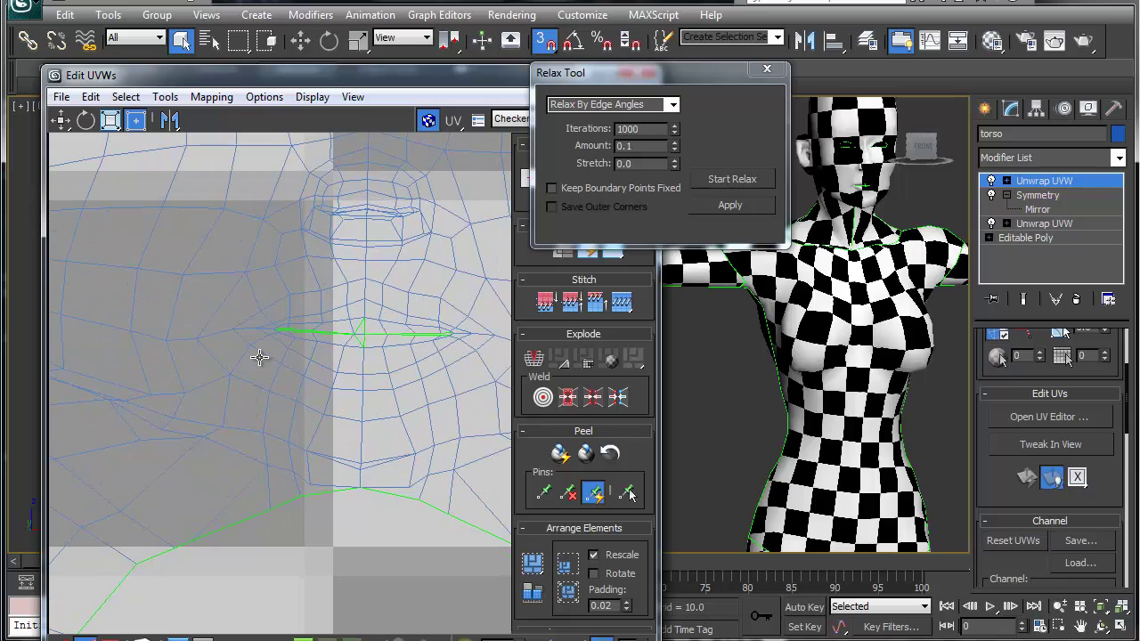
click(355, 337)
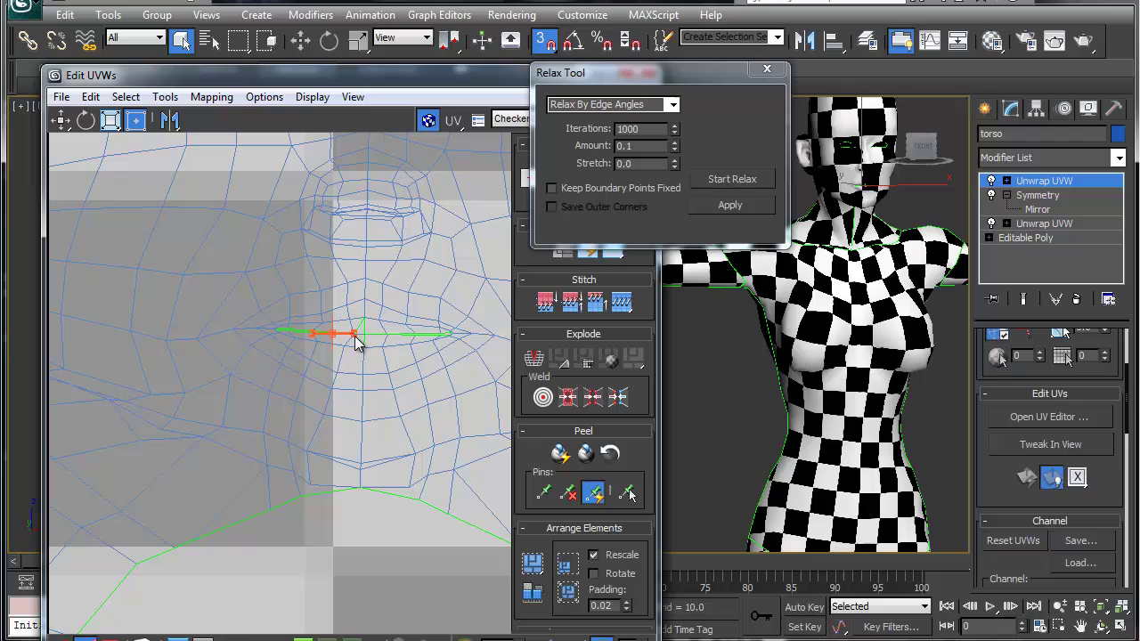
drag(356, 333, 352, 335)
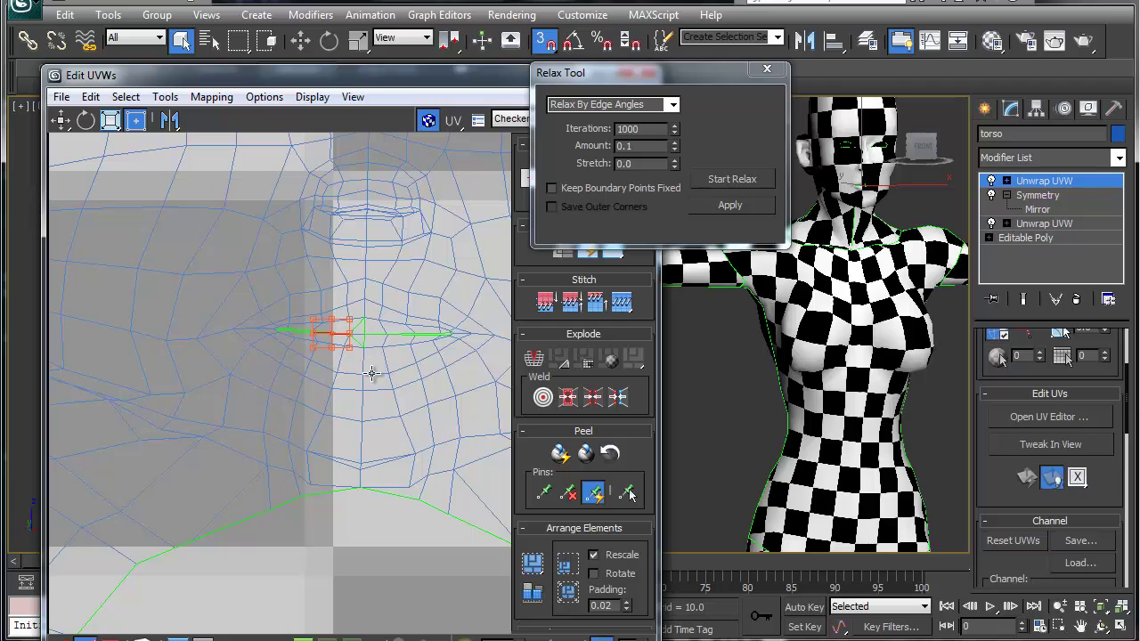
middle_drag(841, 293, 856, 358)
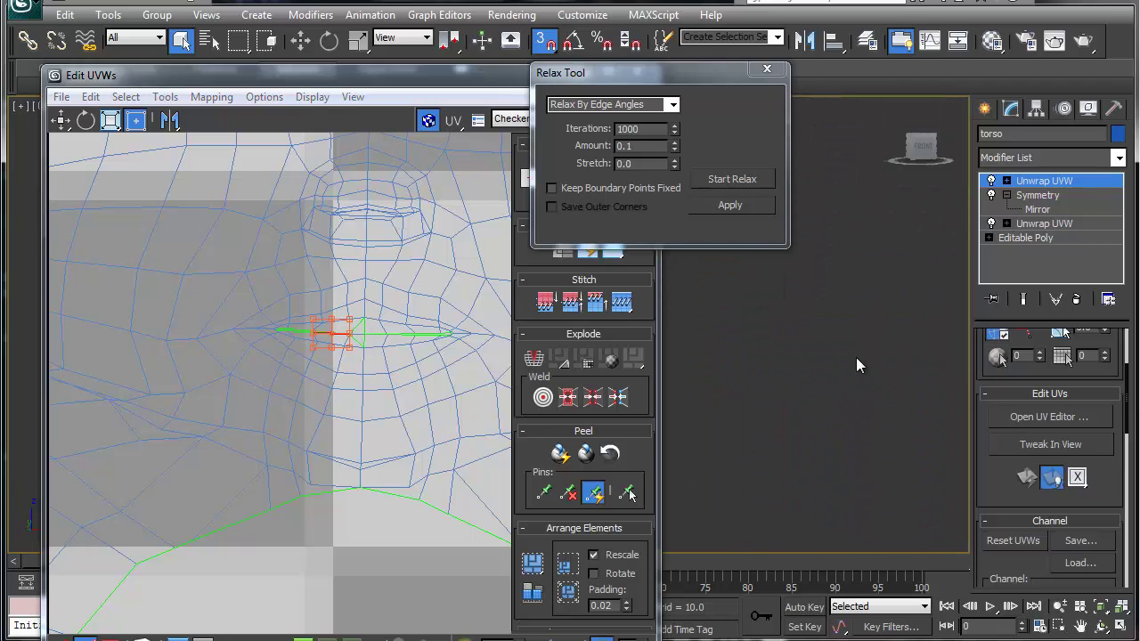
Step: Pack all UV shells into the tile using Recursive Packing with 0.002 padding, Normalize Clusters and Rotate Clusters enabled
scroll(433, 394, down, 4)
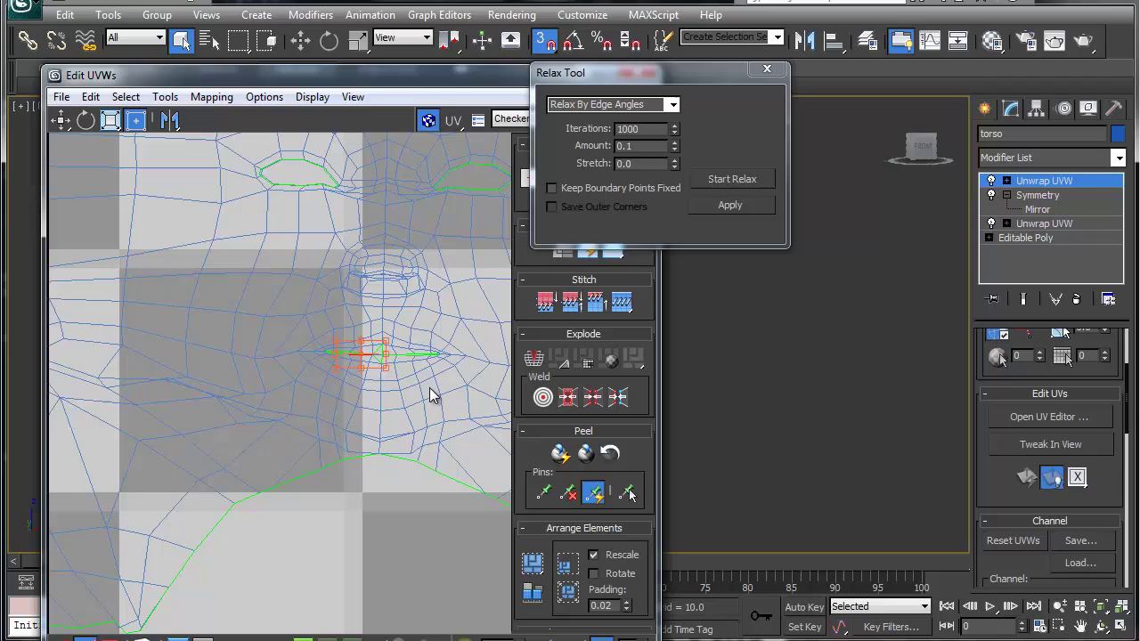
scroll(420, 418, down, 4)
scroll(410, 459, down, 5)
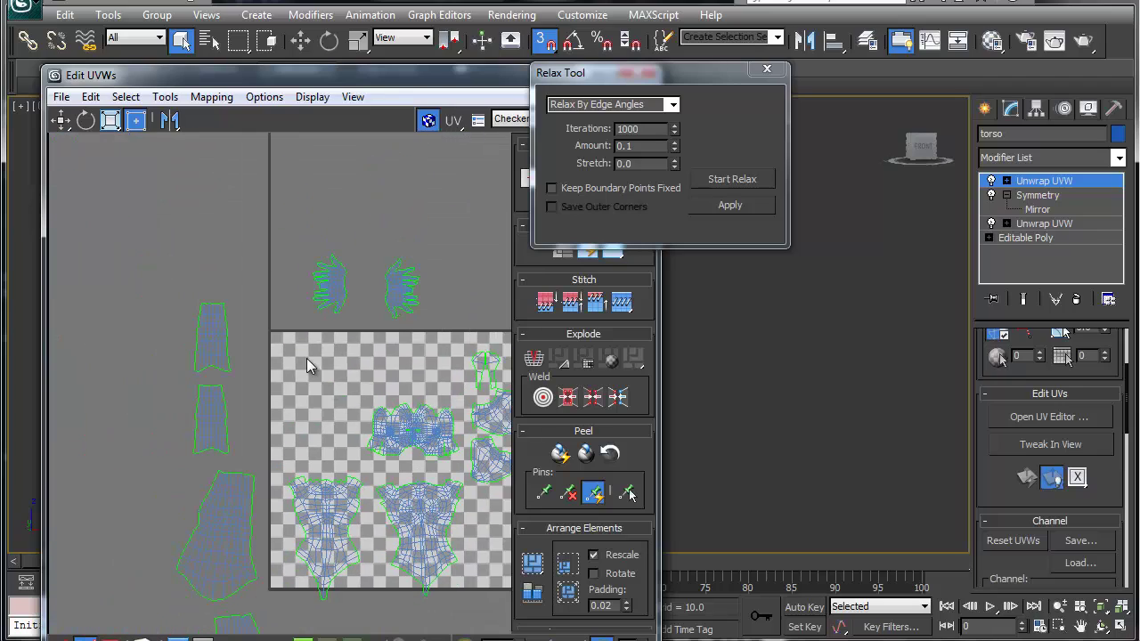
scroll(307, 363, down, 3)
click(165, 97)
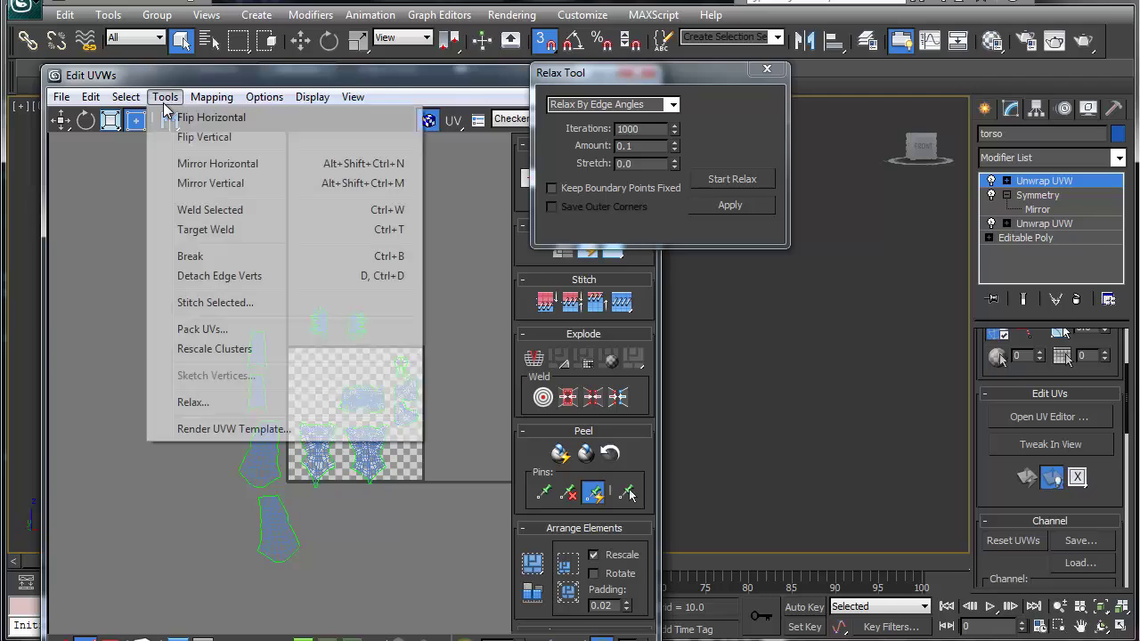
click(218, 330)
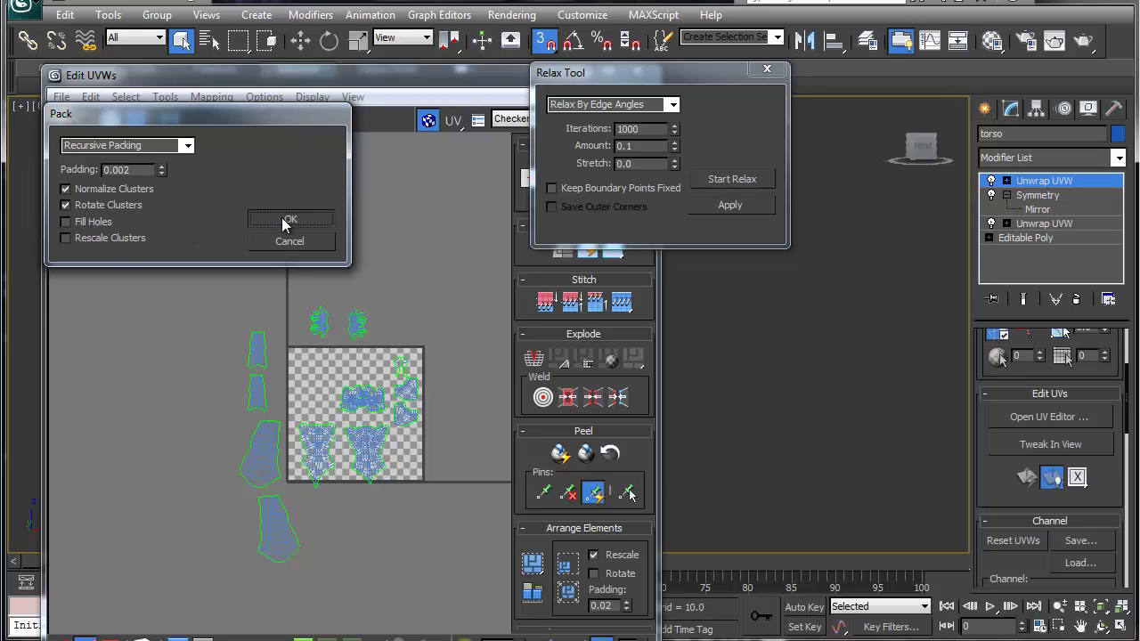
click(286, 219)
scroll(380, 417, up, 6)
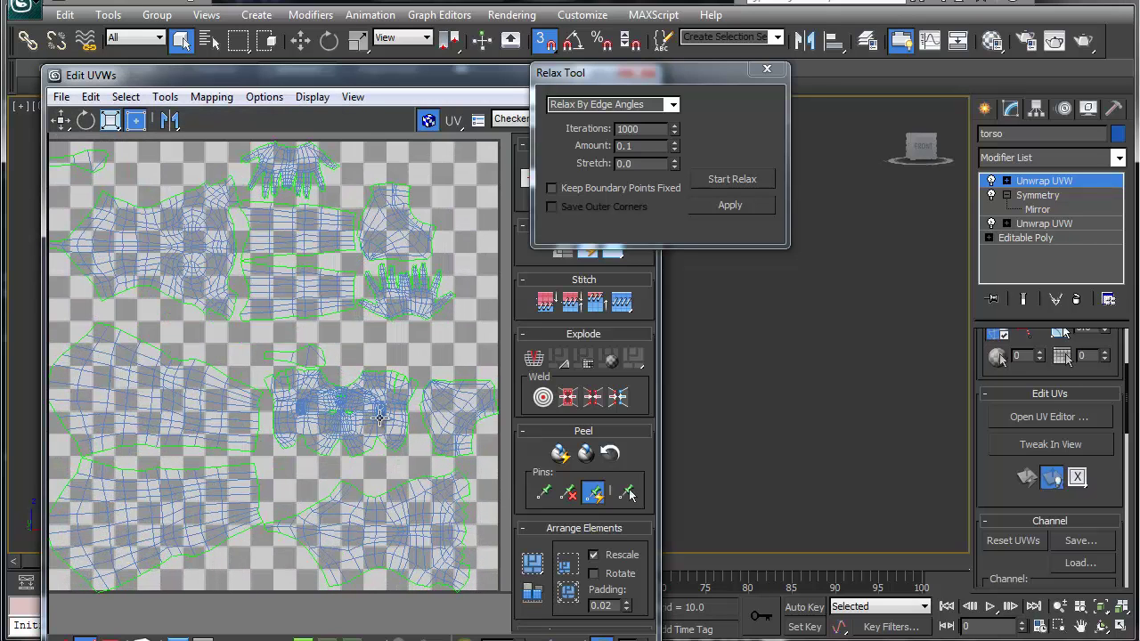
middle_drag(212, 335, 196, 295)
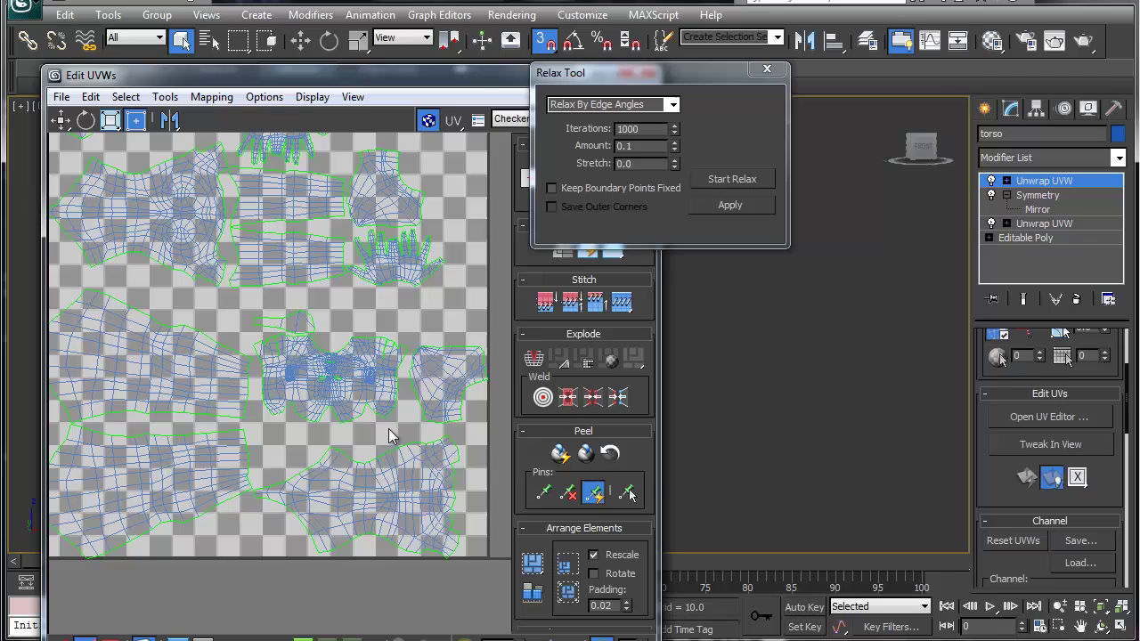
Step: Scale the head shell up to nearly twice its size and run Rescale Clusters on it
click(381, 394)
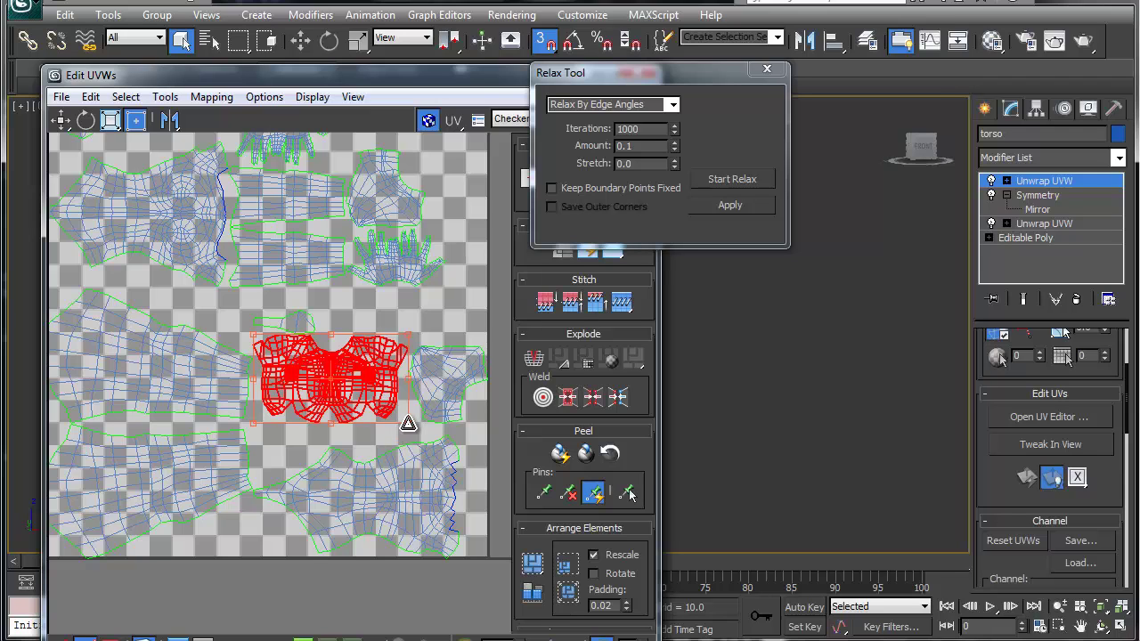
drag(408, 423, 491, 499)
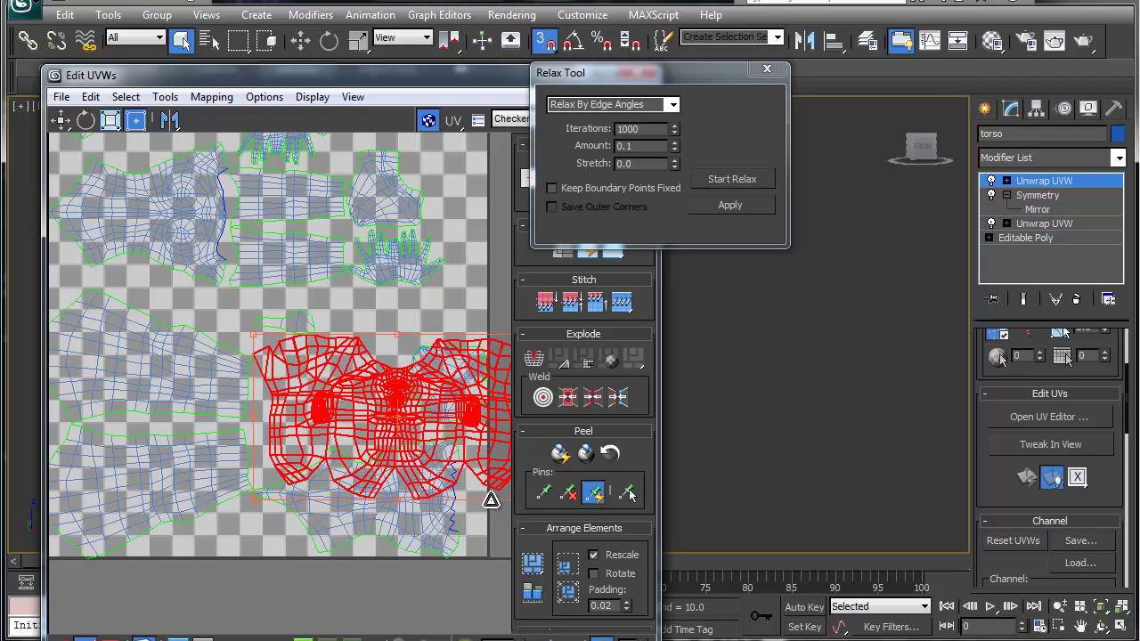
click(166, 97)
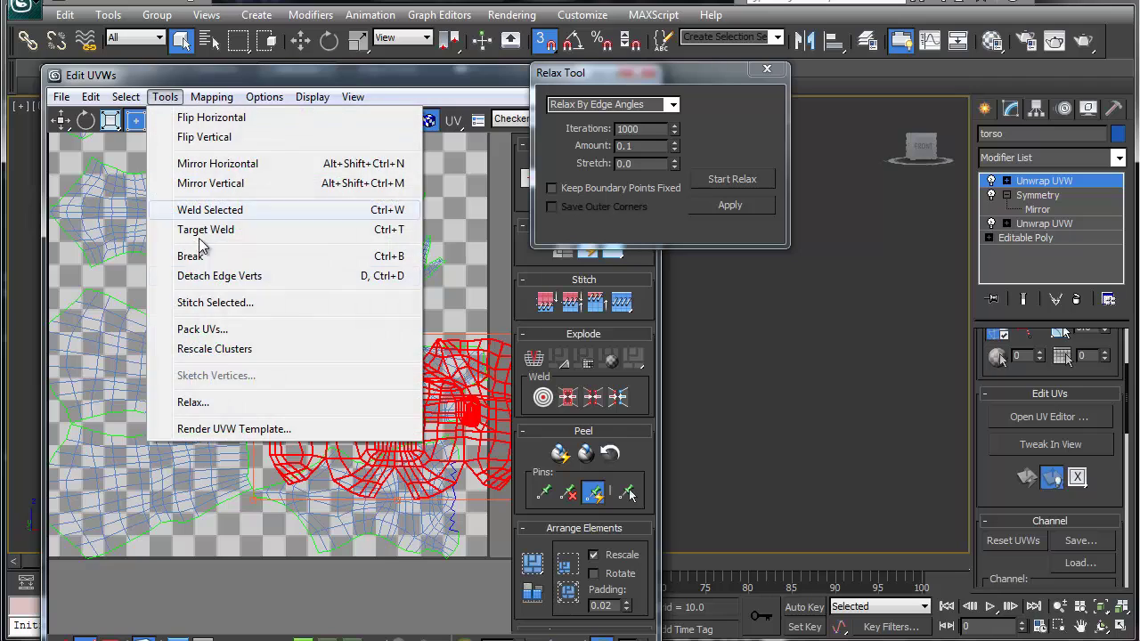
click(266, 349)
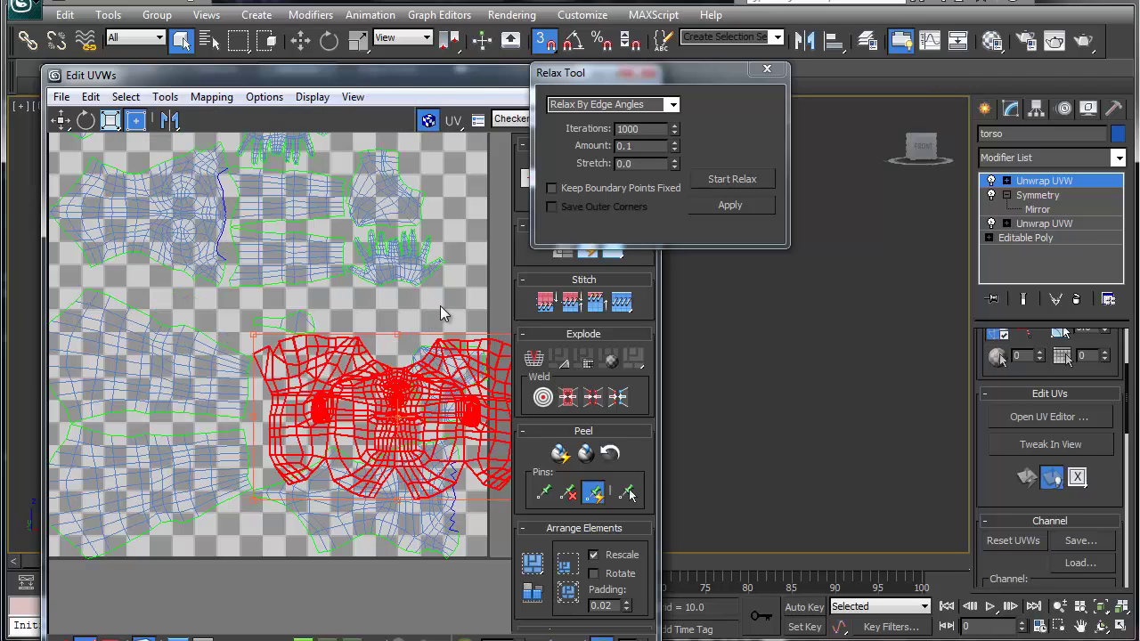
Step: Repack all shells around the enlarged head using Recursive Packing with 0.002 padding and Rotate Clusters enabled
click(165, 98)
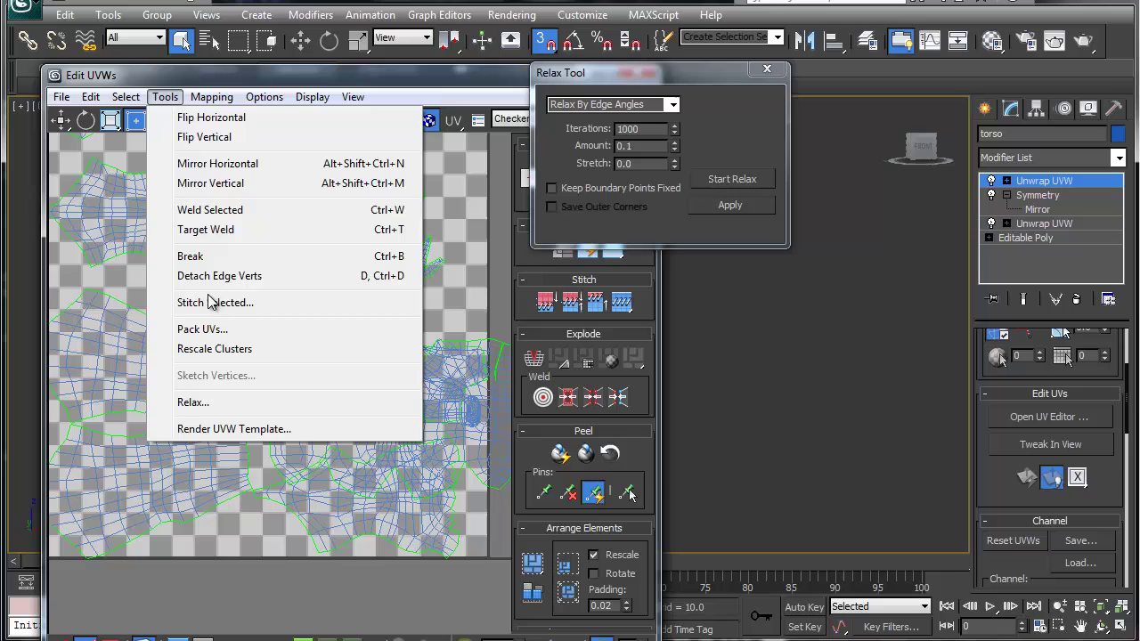
click(213, 330)
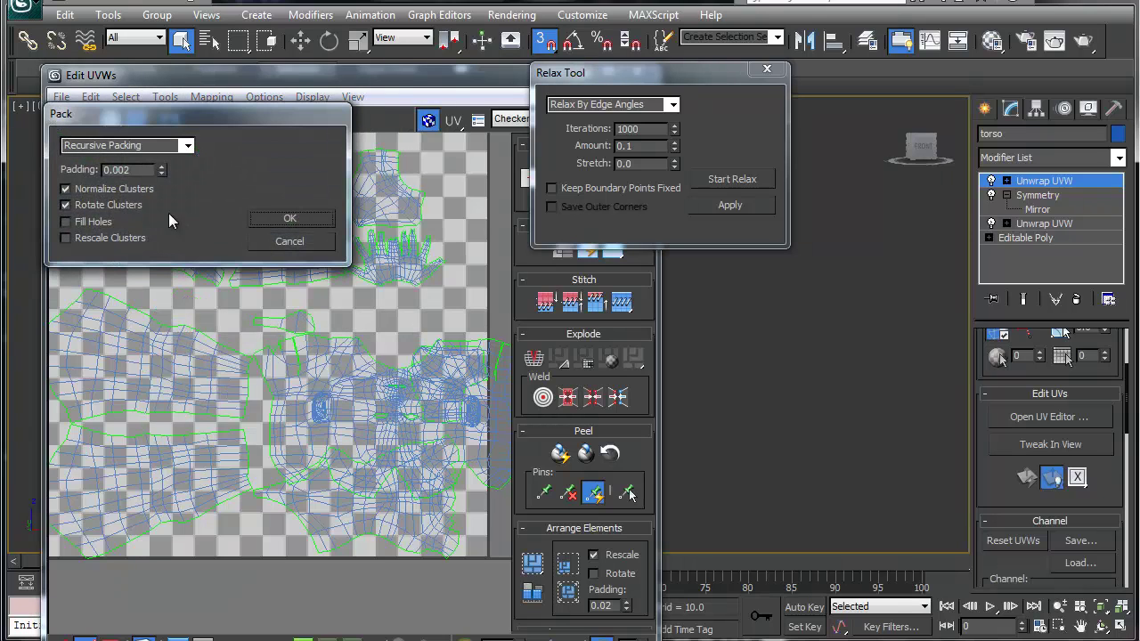
click(283, 219)
scroll(278, 334, down, 2)
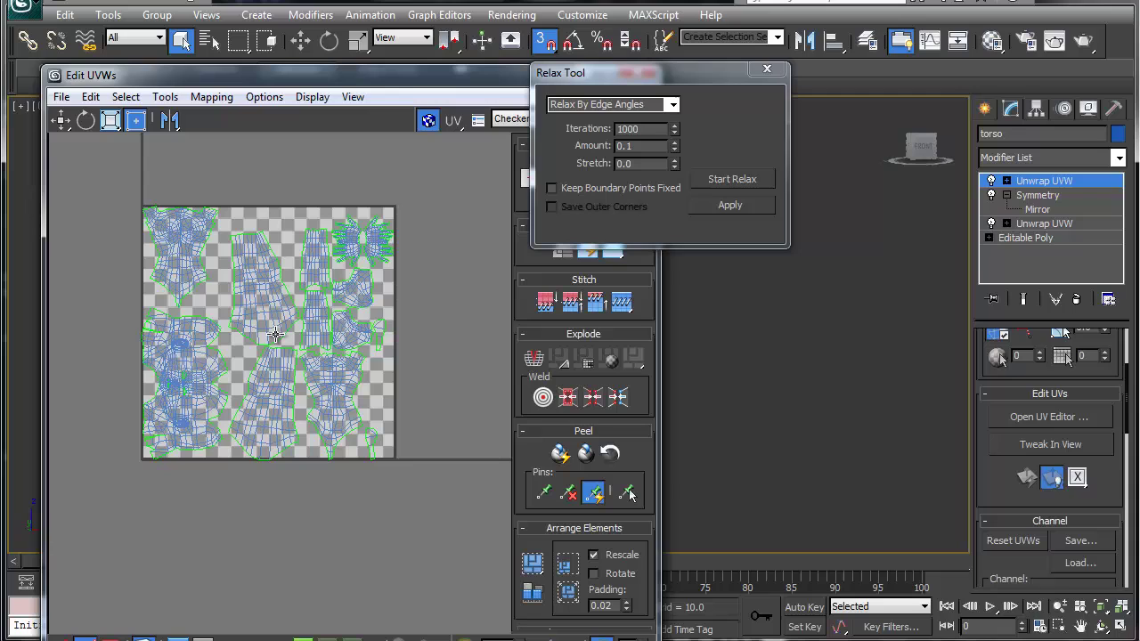
Step: Rotate the packed head shell by 90 degrees and enlarge it slightly
click(201, 403)
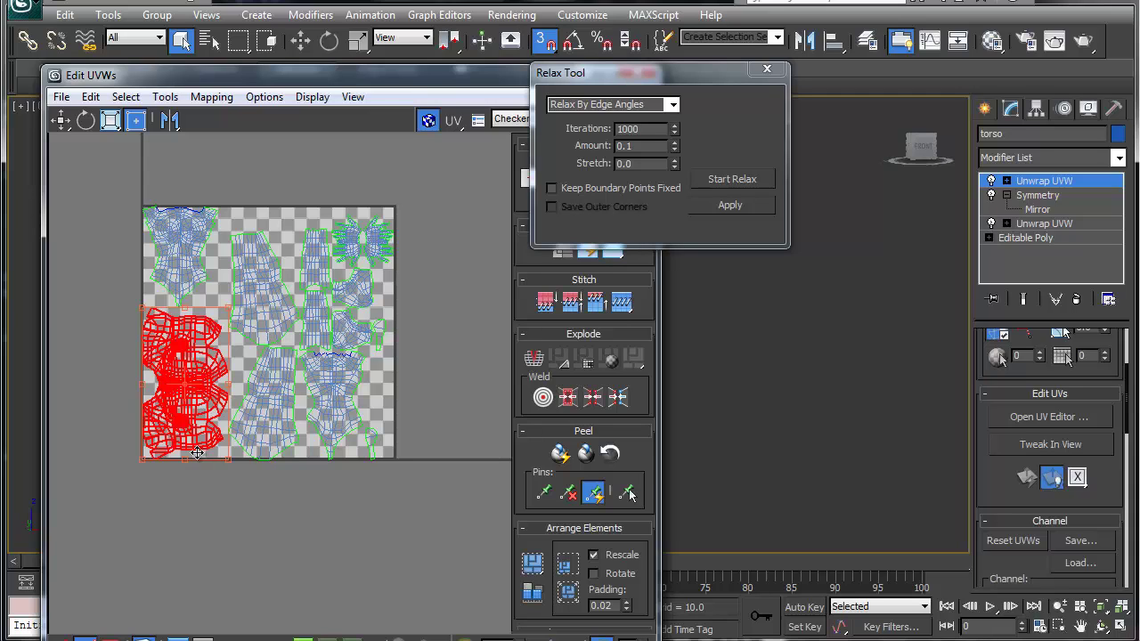
drag(184, 459, 295, 381)
click(166, 97)
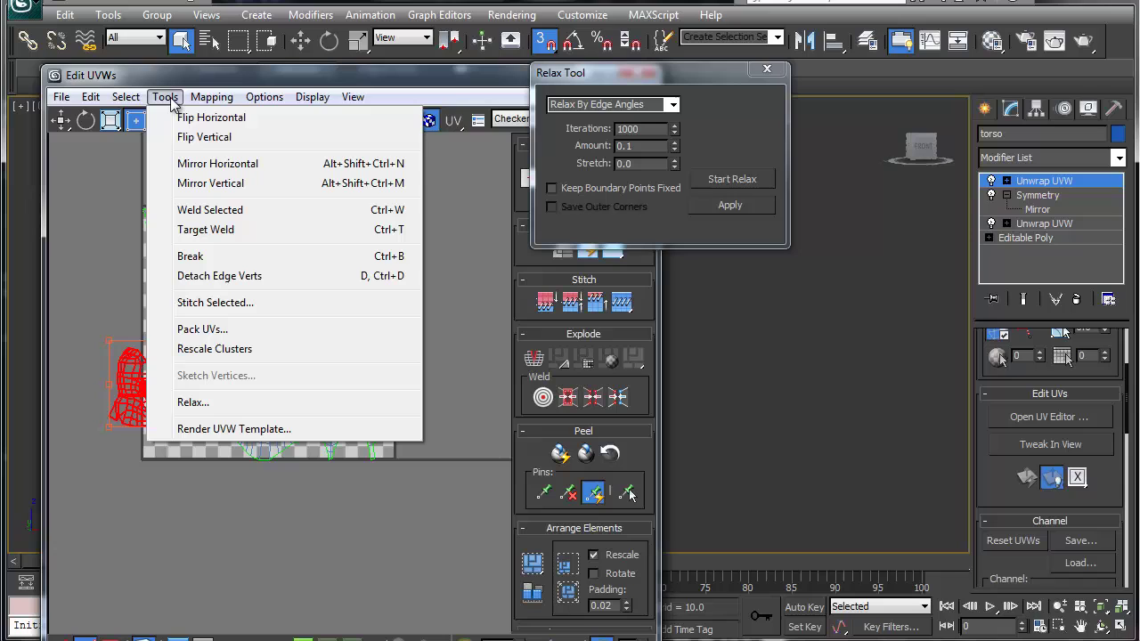
click(170, 124)
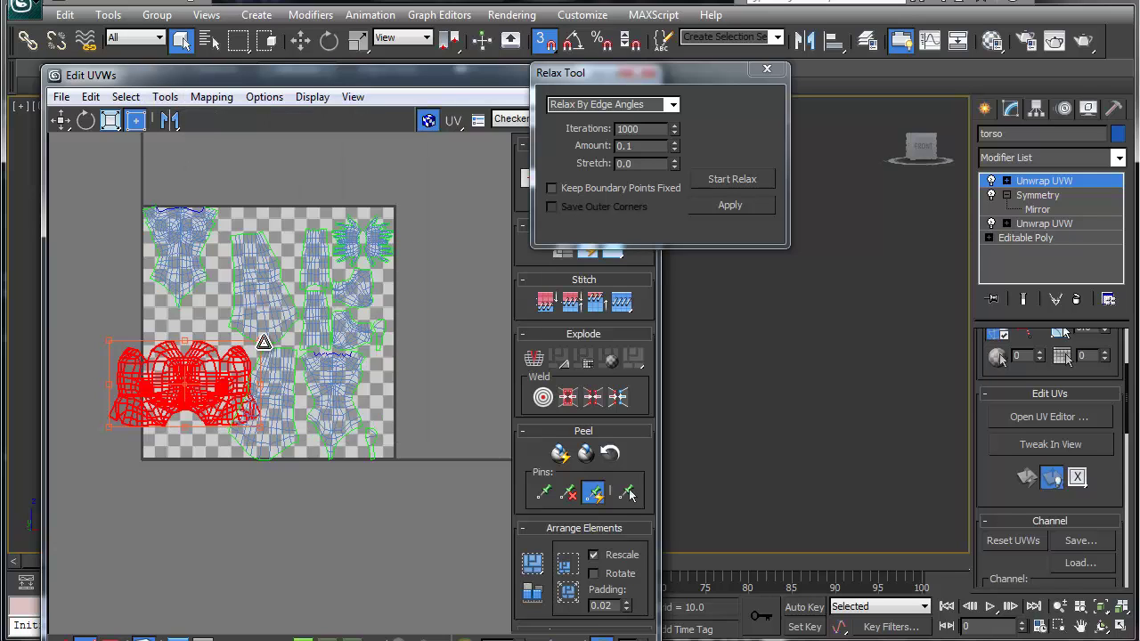
drag(266, 341, 274, 326)
Step: Enlarge the front torso shell slightly and pack it on its own with Rotate Clusters disabled
click(174, 256)
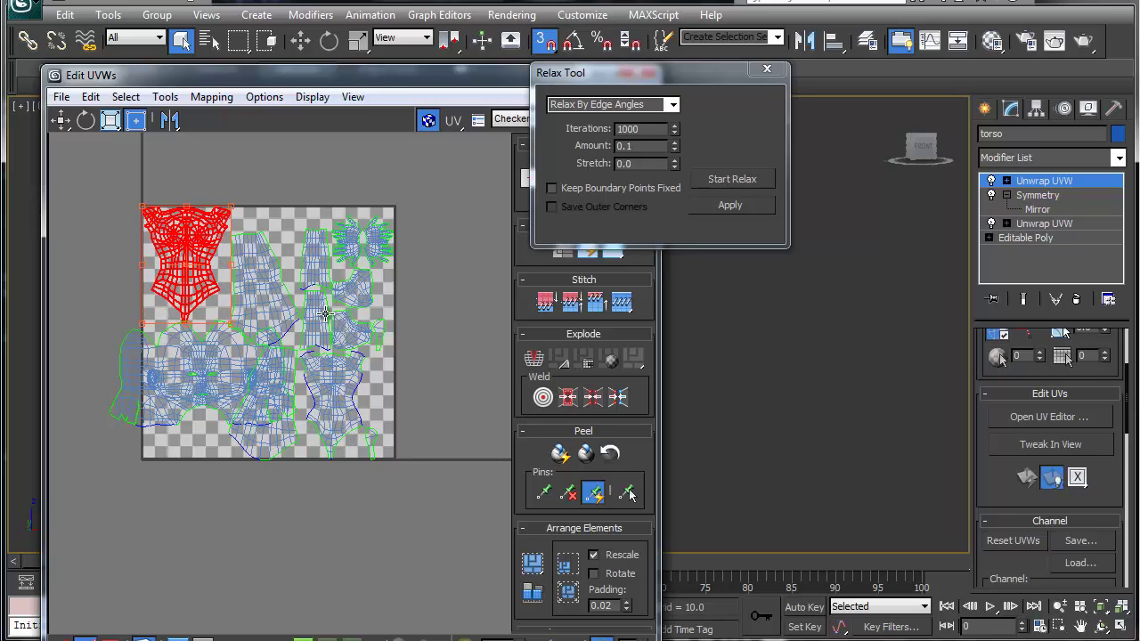
click(165, 98)
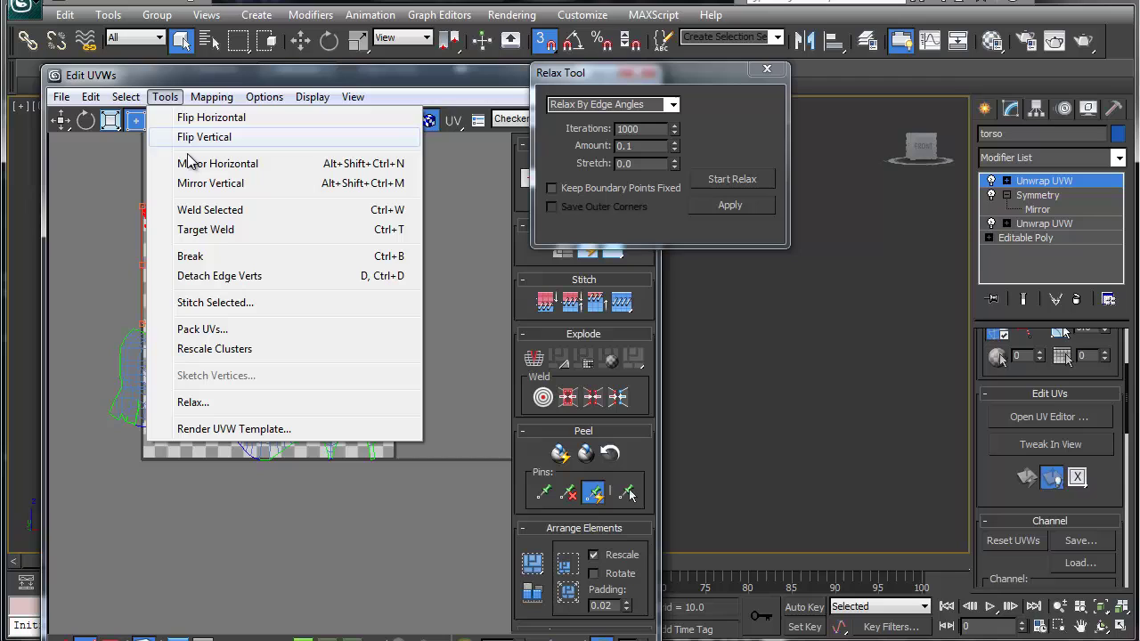
click(214, 330)
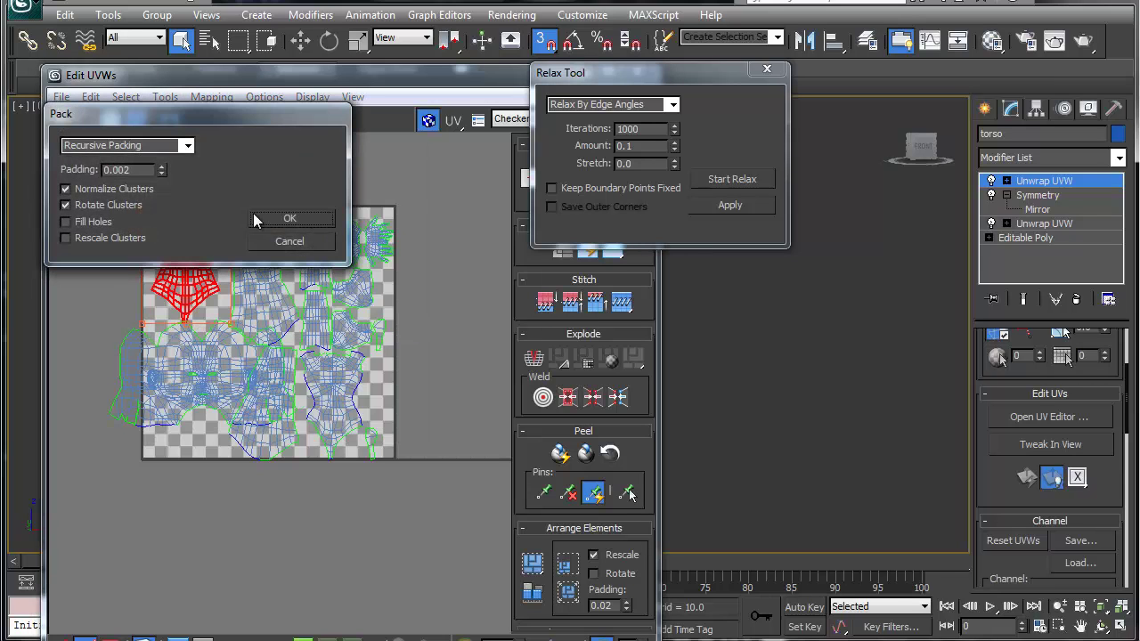
click(118, 206)
click(287, 220)
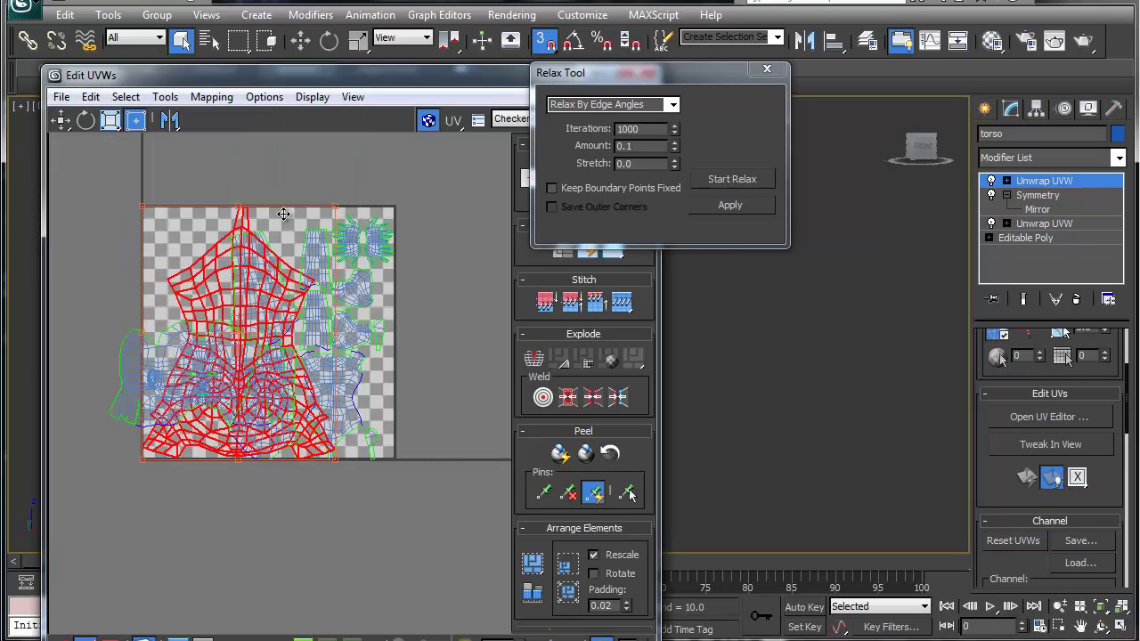
Step: Pack the whole set of shells into the tile with Recursive Packing, 0.002 padding and Rotate Clusters disabled
click(165, 96)
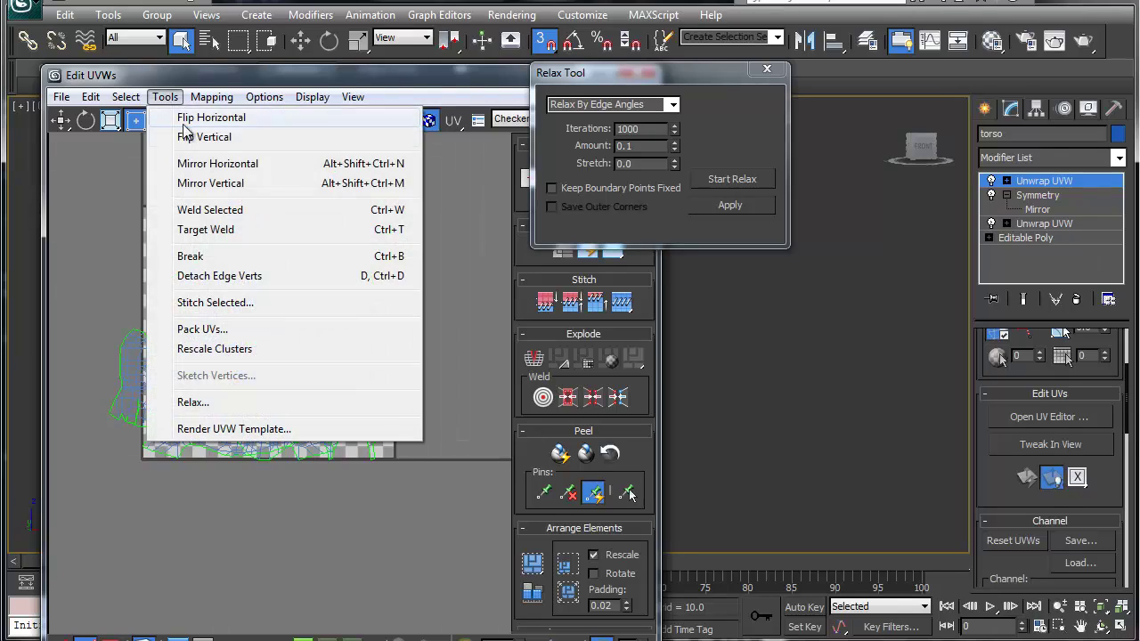
click(238, 329)
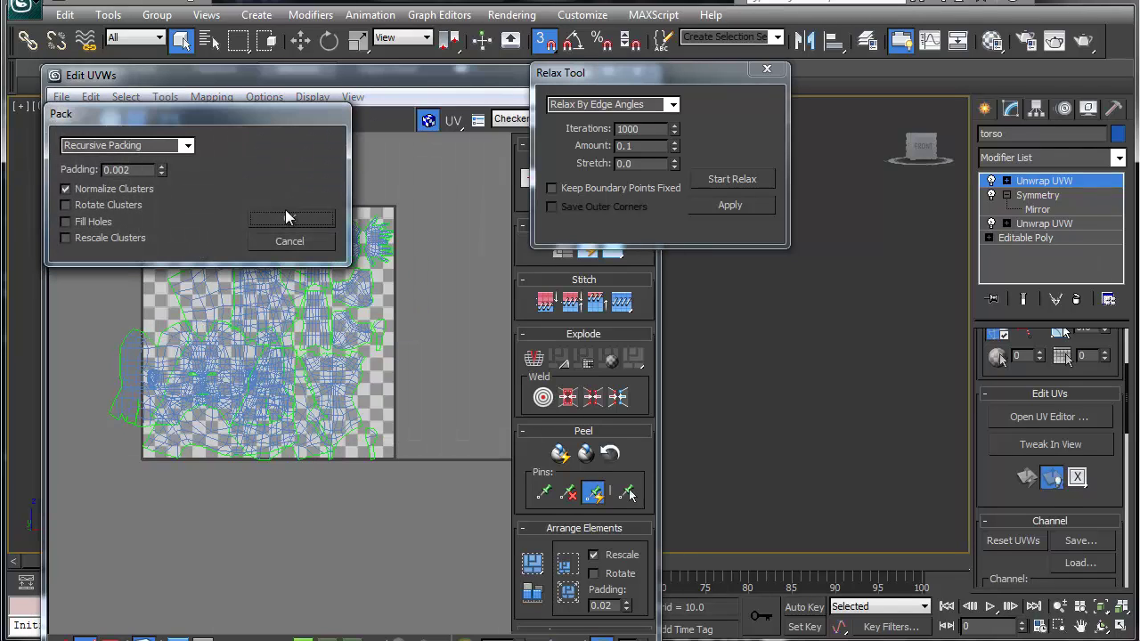
click(285, 219)
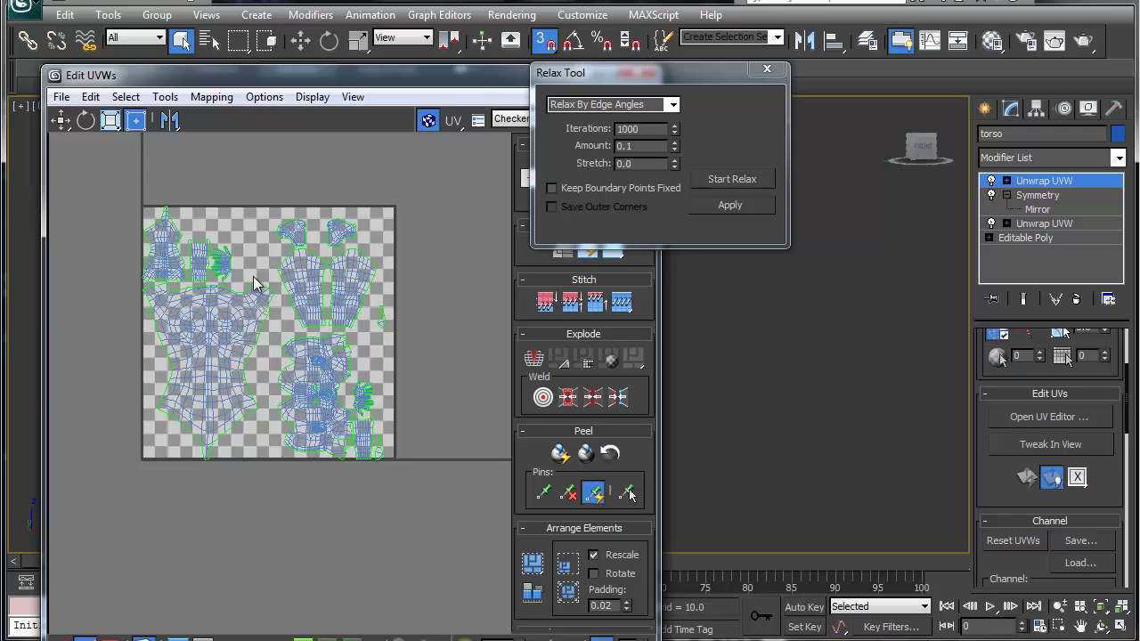
scroll(280, 372, up, 2)
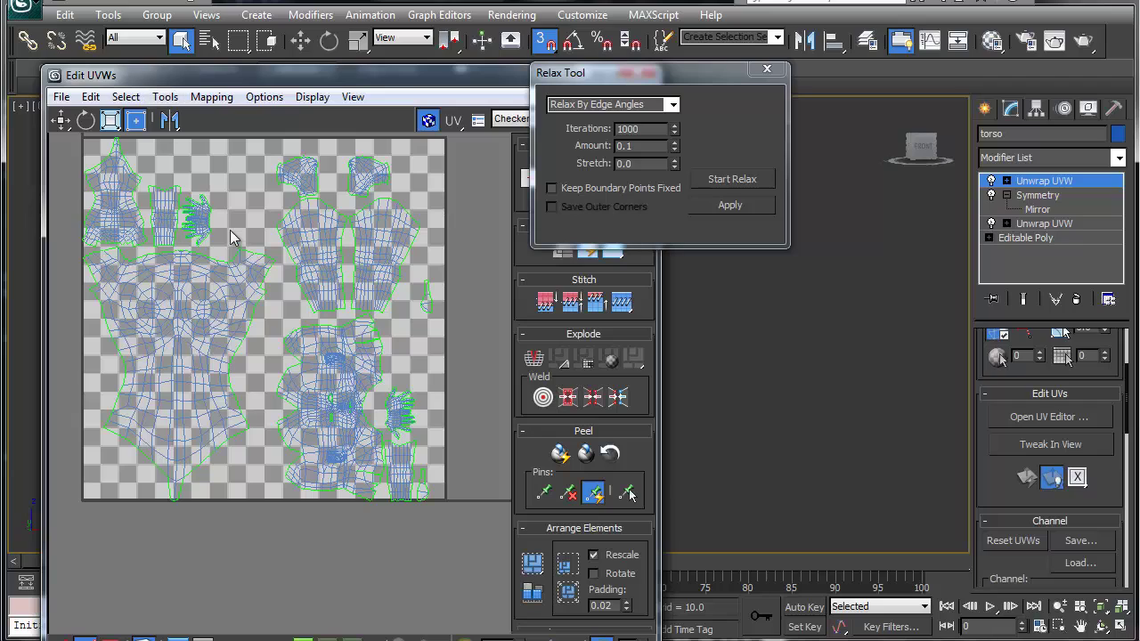
Step: Enlarge the narrow tapering shell directly below the hand shell next to the head
click(314, 415)
click(398, 469)
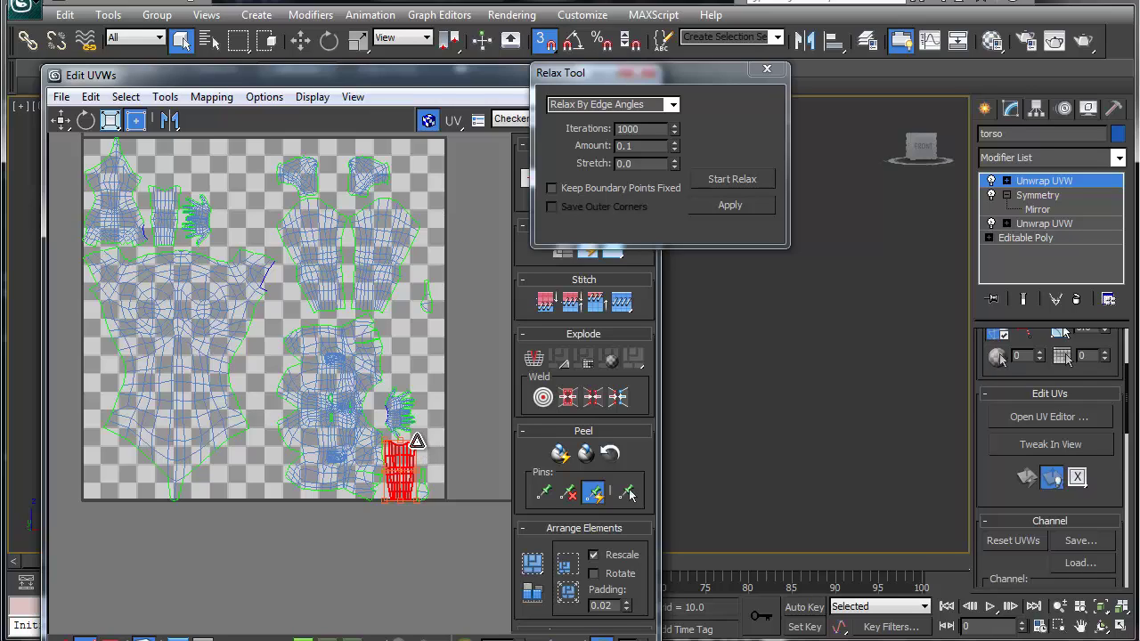
drag(417, 441, 437, 405)
Step: Enlarge both large tapering shells above the head shell by about a third so they match each other
click(386, 282)
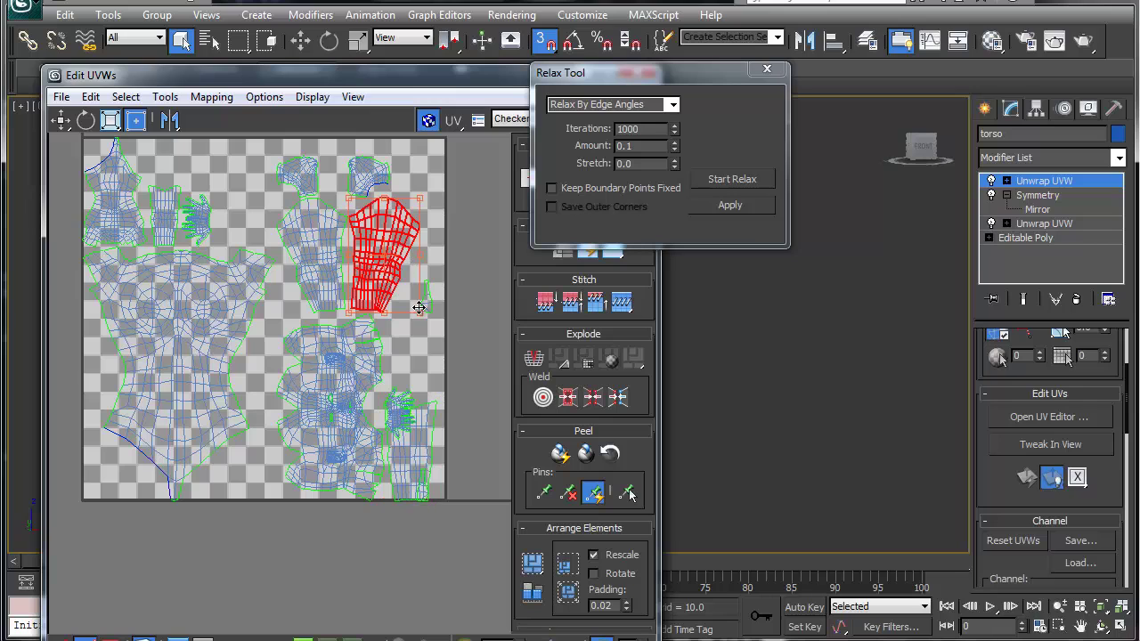
drag(420, 313, 449, 352)
click(317, 278)
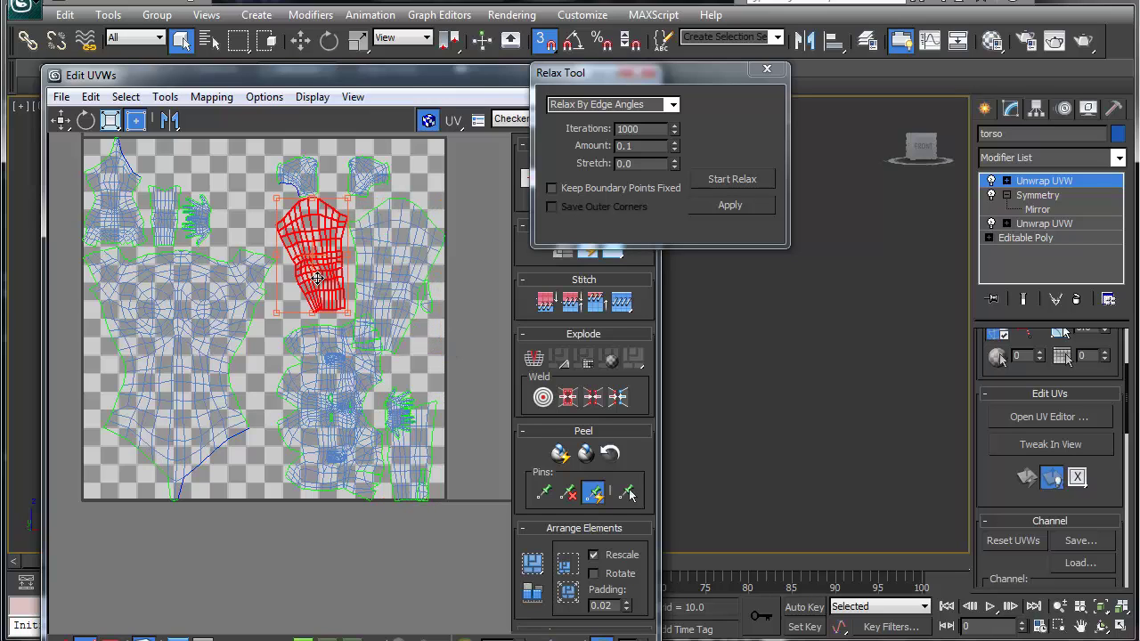
drag(348, 313, 372, 351)
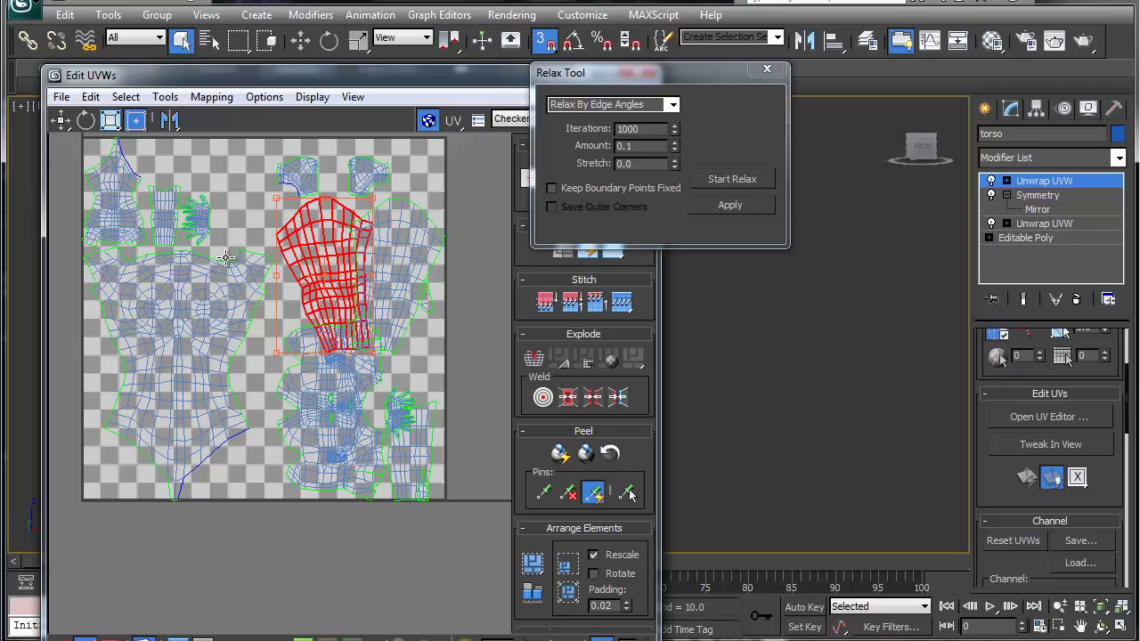
Step: Scale the front torso shell down to about four fifths of its size, anchored at the tile's lower-left corner
middle_drag(167, 300, 215, 322)
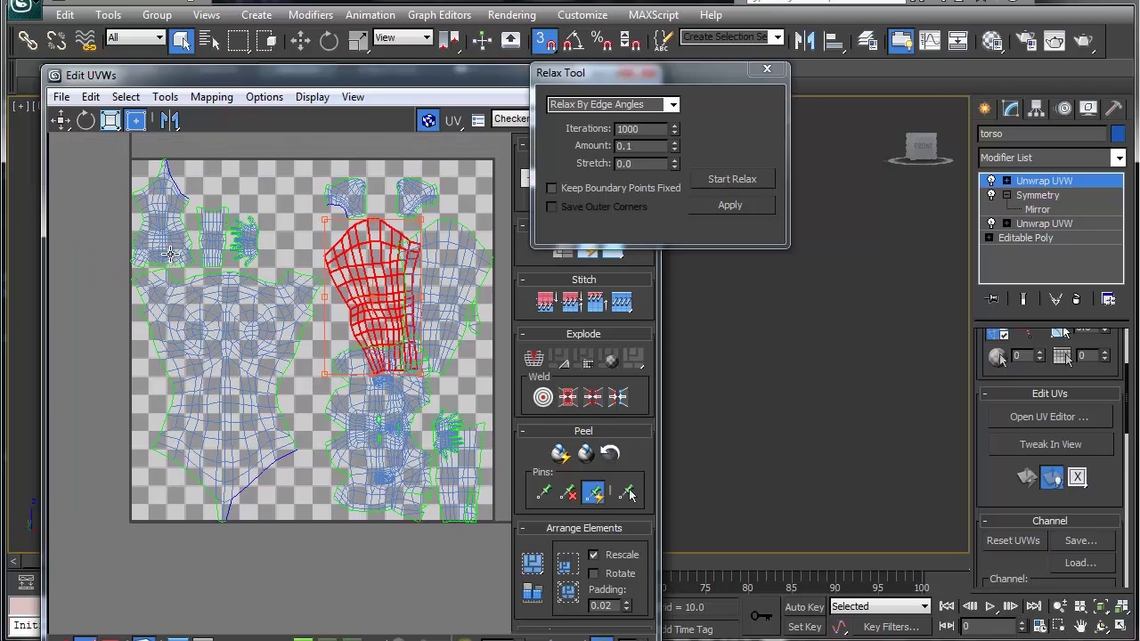
click(170, 257)
click(273, 323)
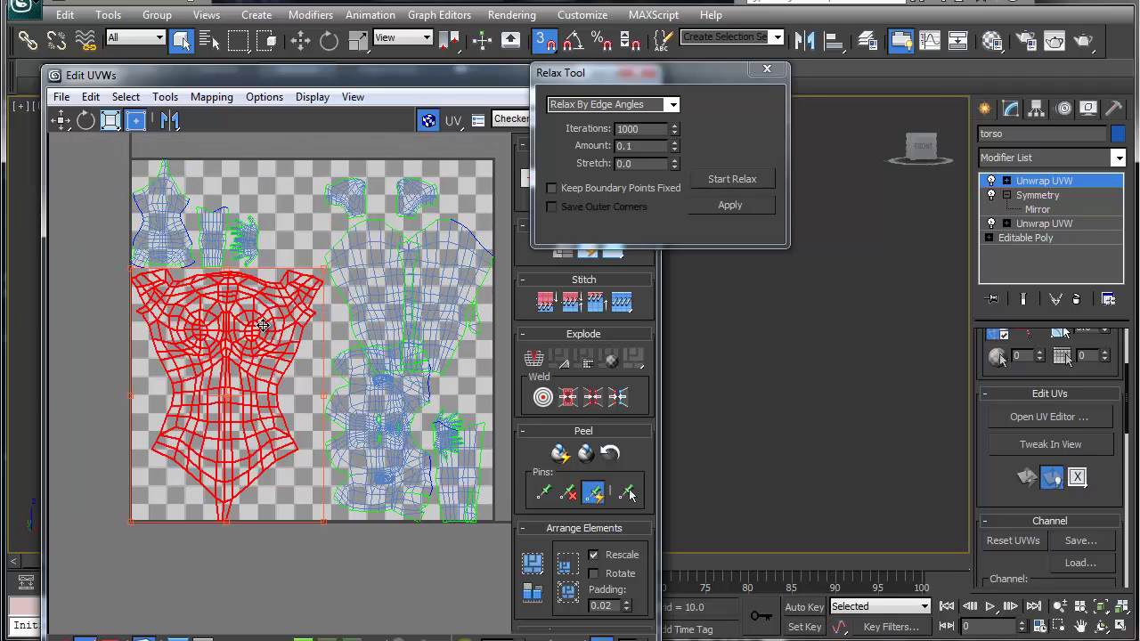
drag(322, 272, 290, 338)
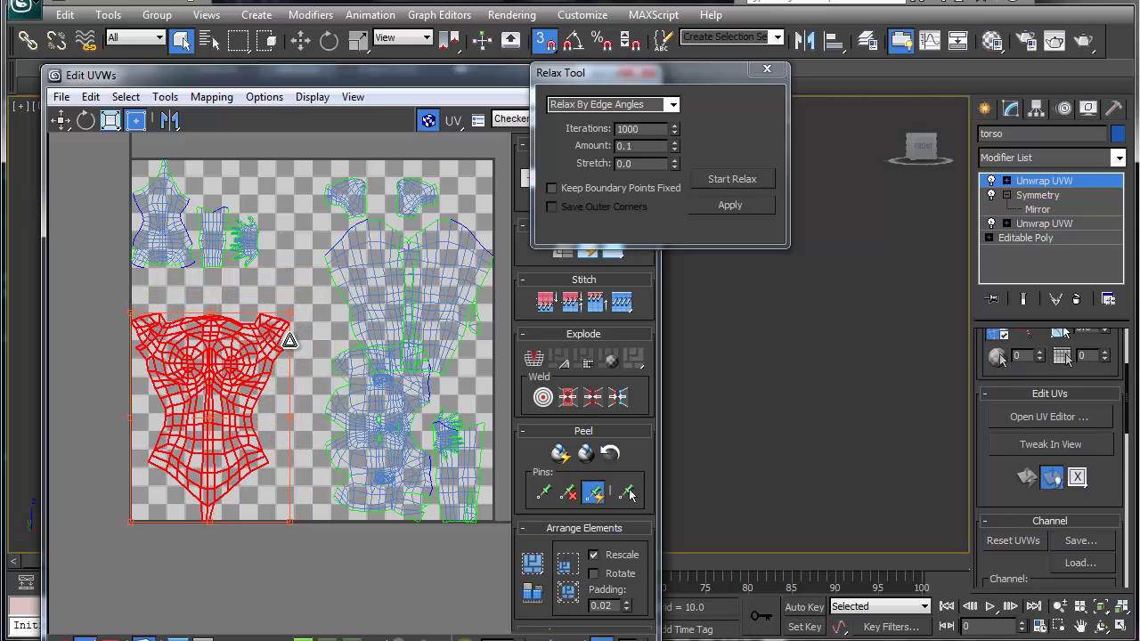
Step: Enlarge the narrow tapering shell beside the hand shell above the front torso to nearly twice its size
click(171, 251)
click(213, 254)
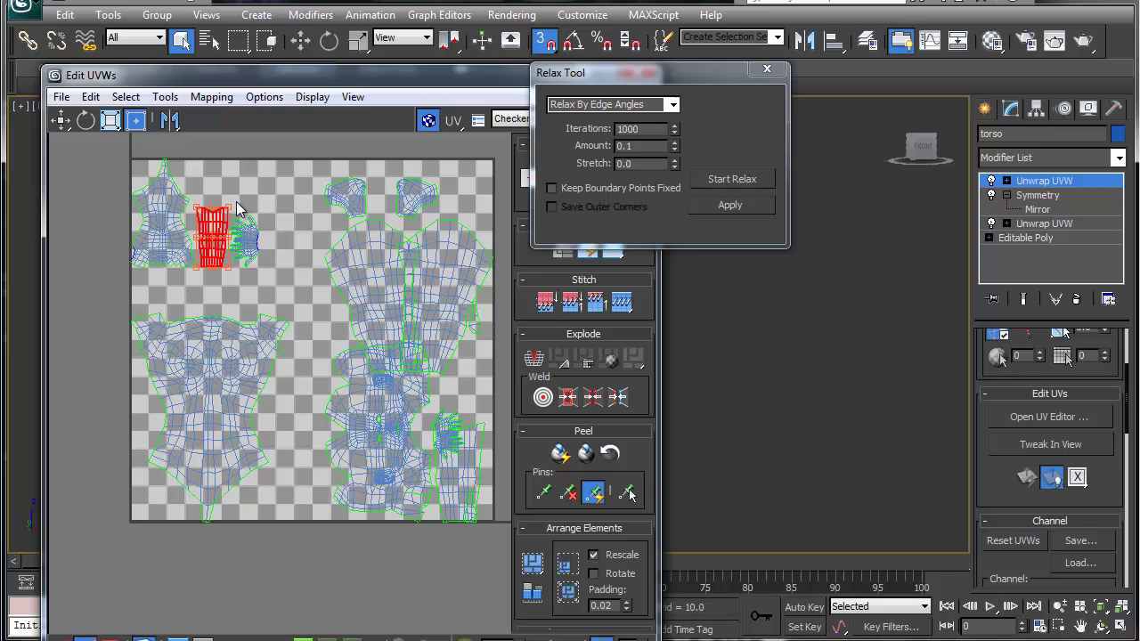
drag(228, 205, 257, 152)
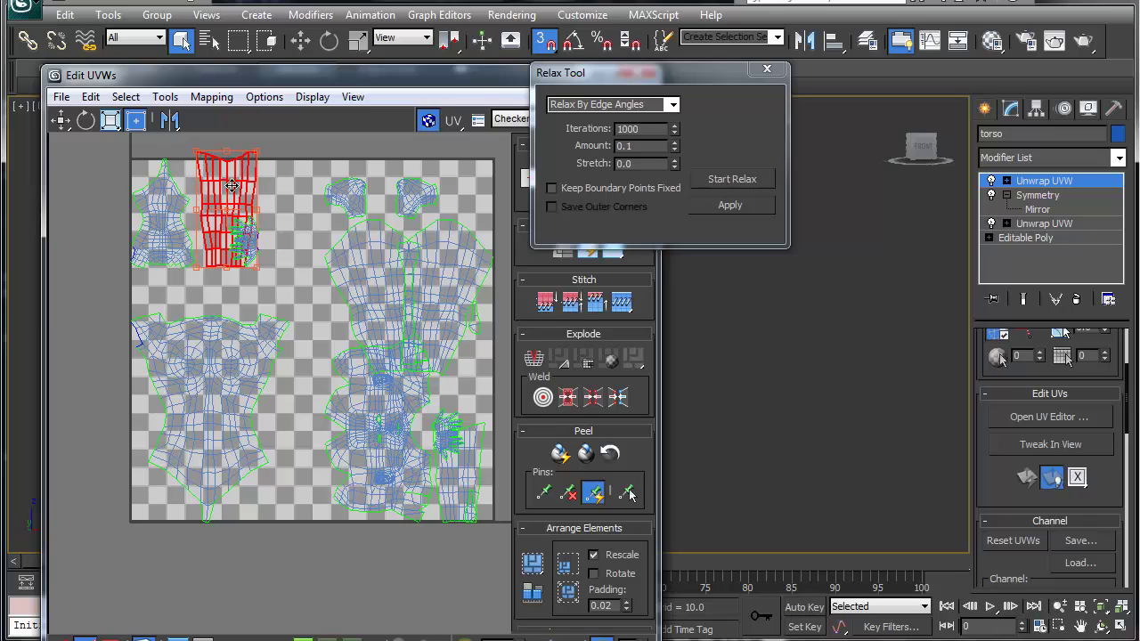
Step: Enlarge the back torso shell by about three quarters and the head shell by about a third
click(178, 236)
drag(196, 269, 246, 331)
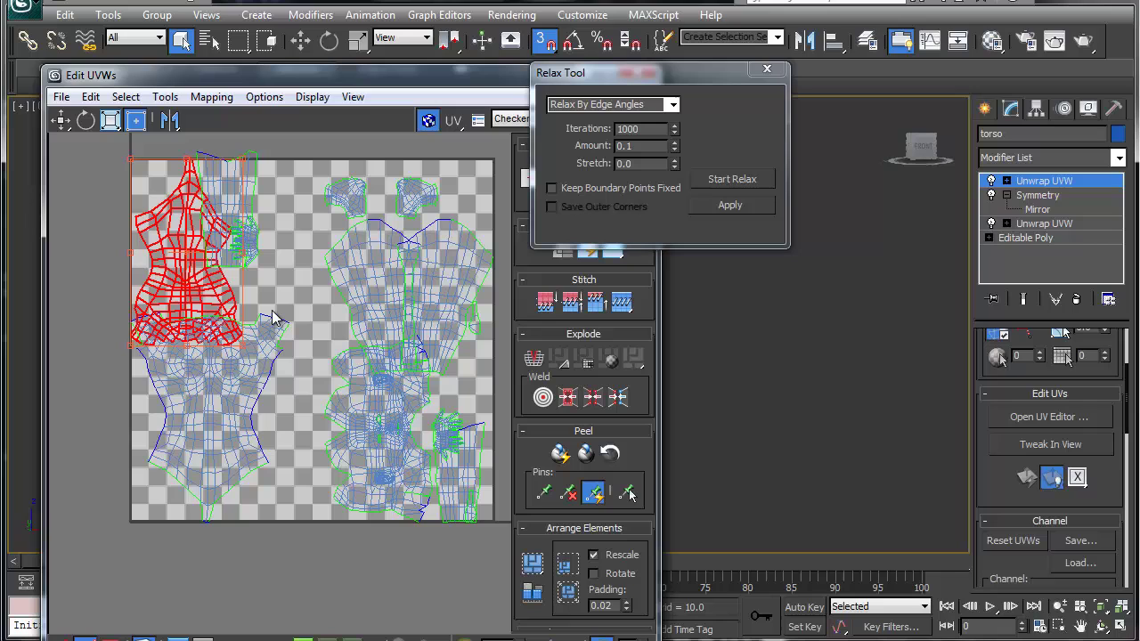
click(392, 457)
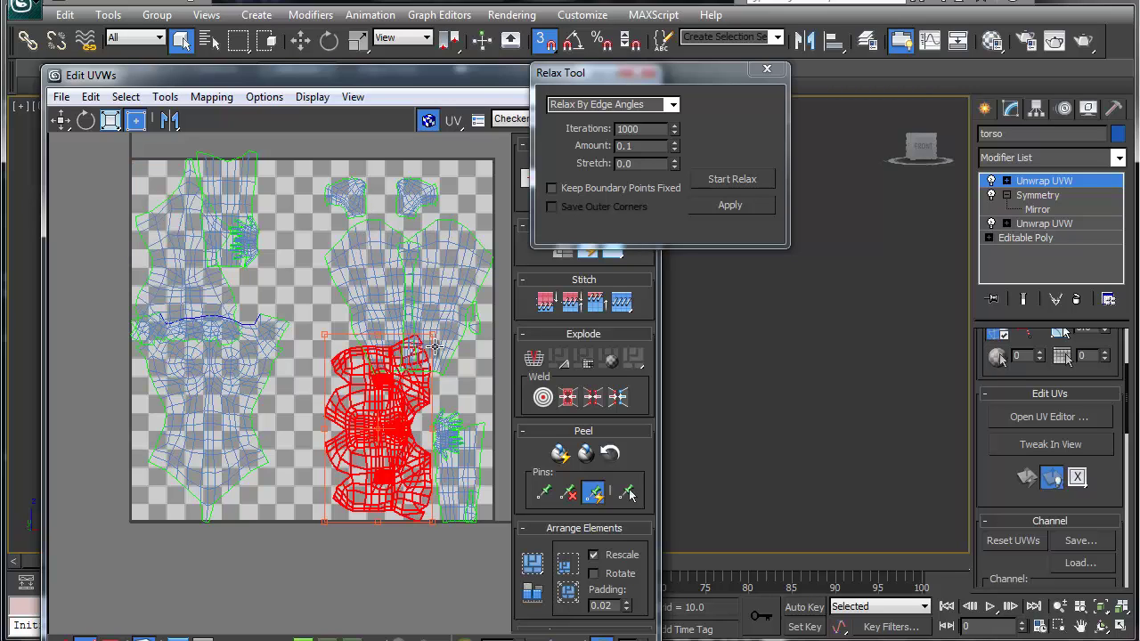
drag(435, 334, 471, 274)
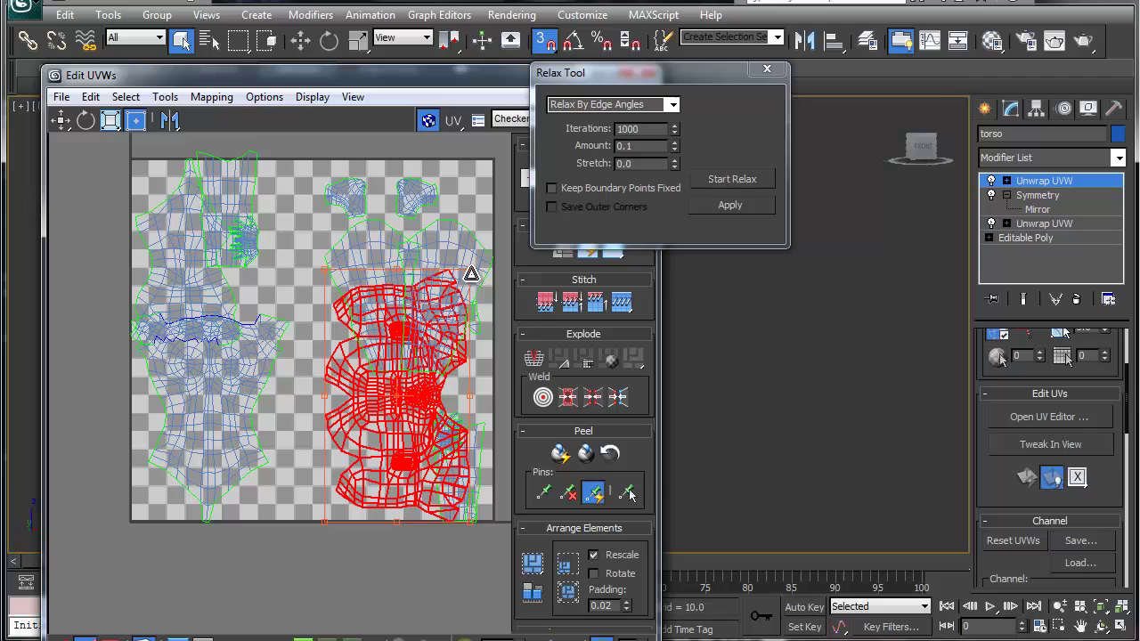
Step: Pack all shells again with Recursive Packing, 0.002 padding, Normalize Clusters enabled and Rotate Clusters disabled
click(214, 97)
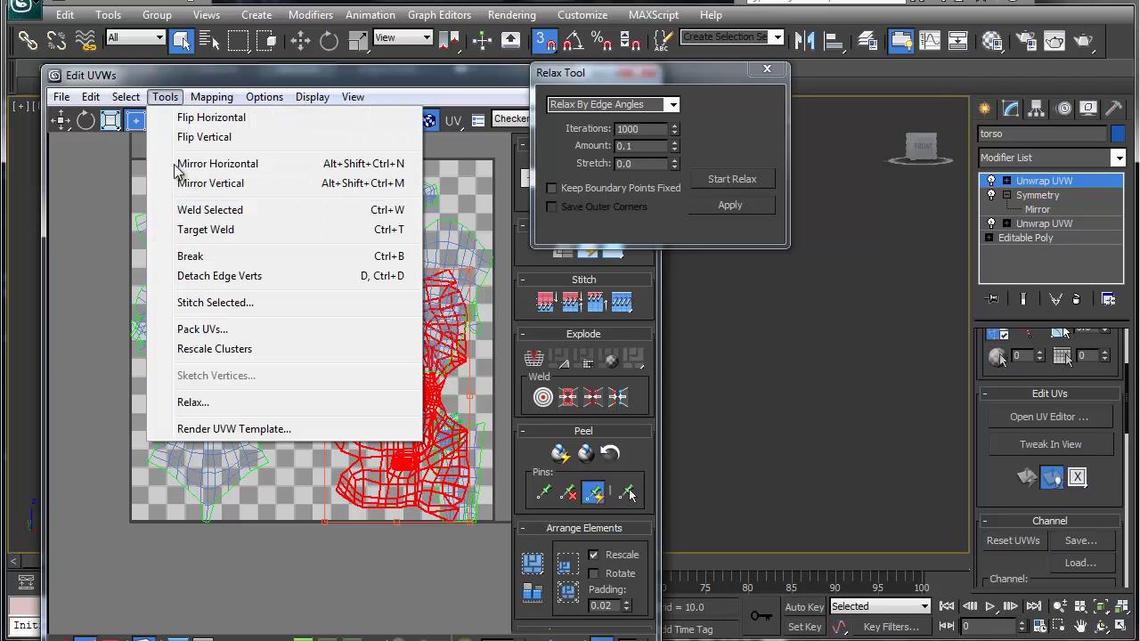
click(151, 258)
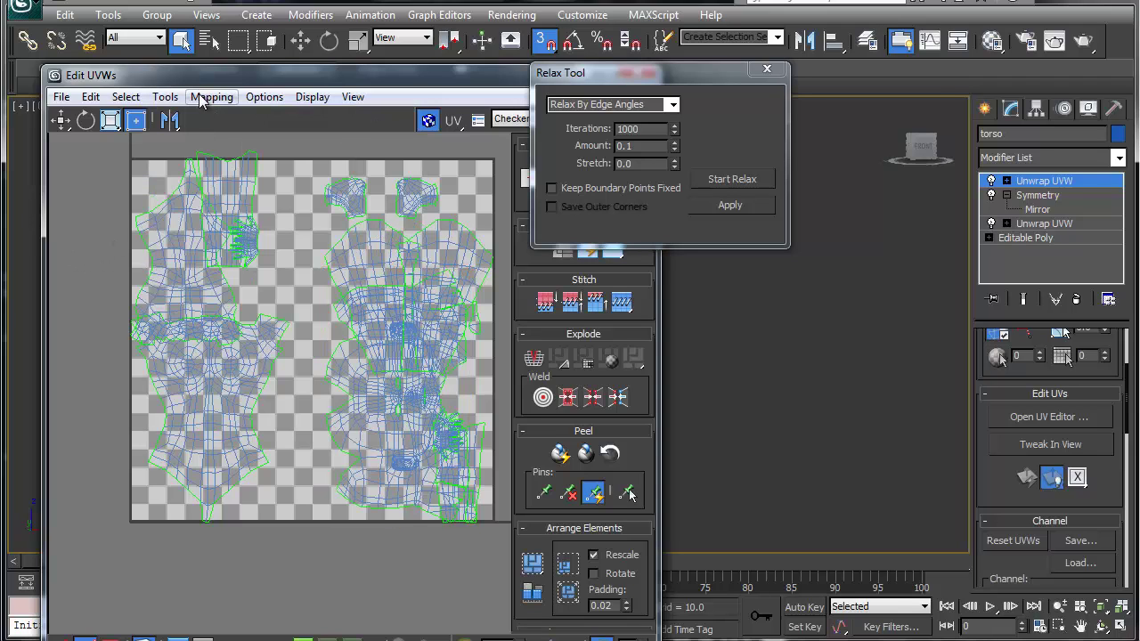
click(165, 97)
click(201, 329)
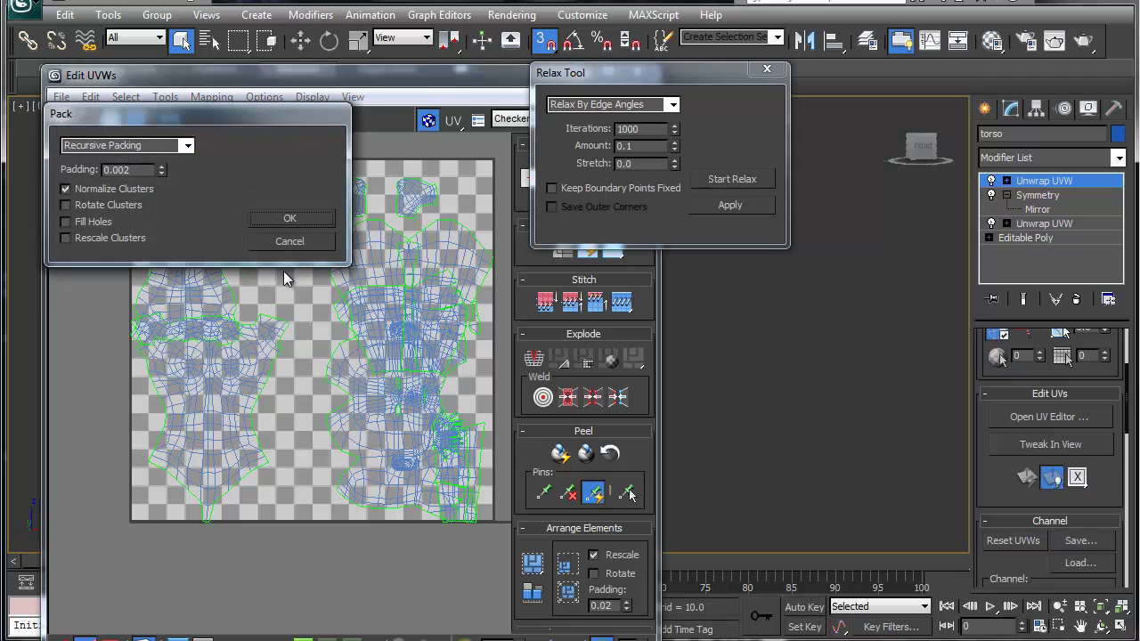
click(283, 219)
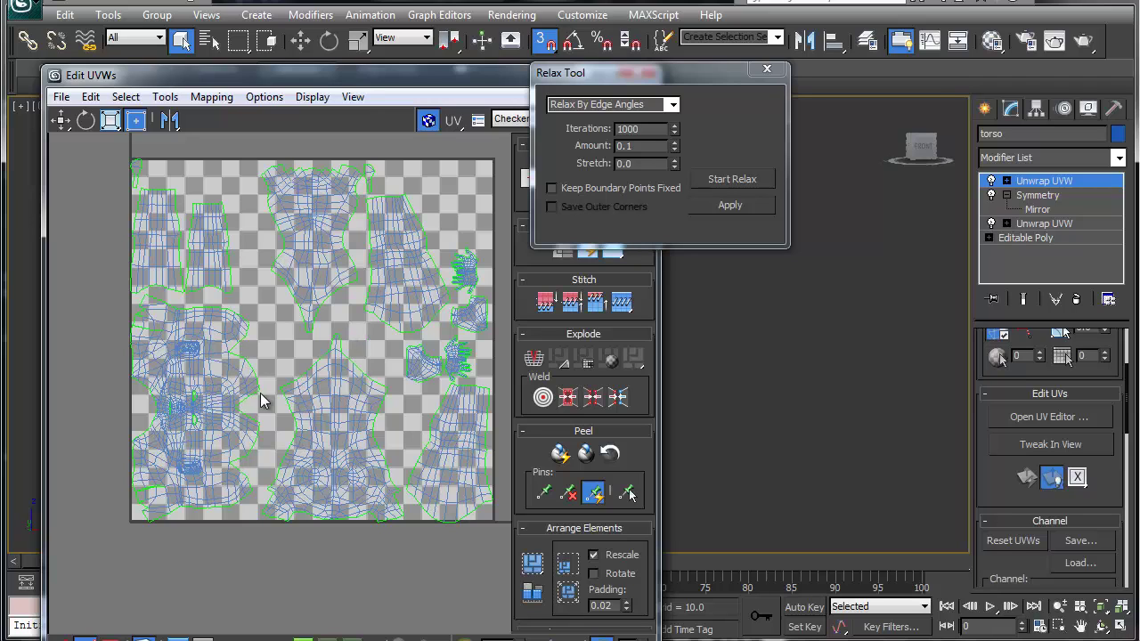
Step: Enlarge the upper hand shell by about two thirds and move it into the tile's upper-right corner
middle_drag(310, 407, 227, 431)
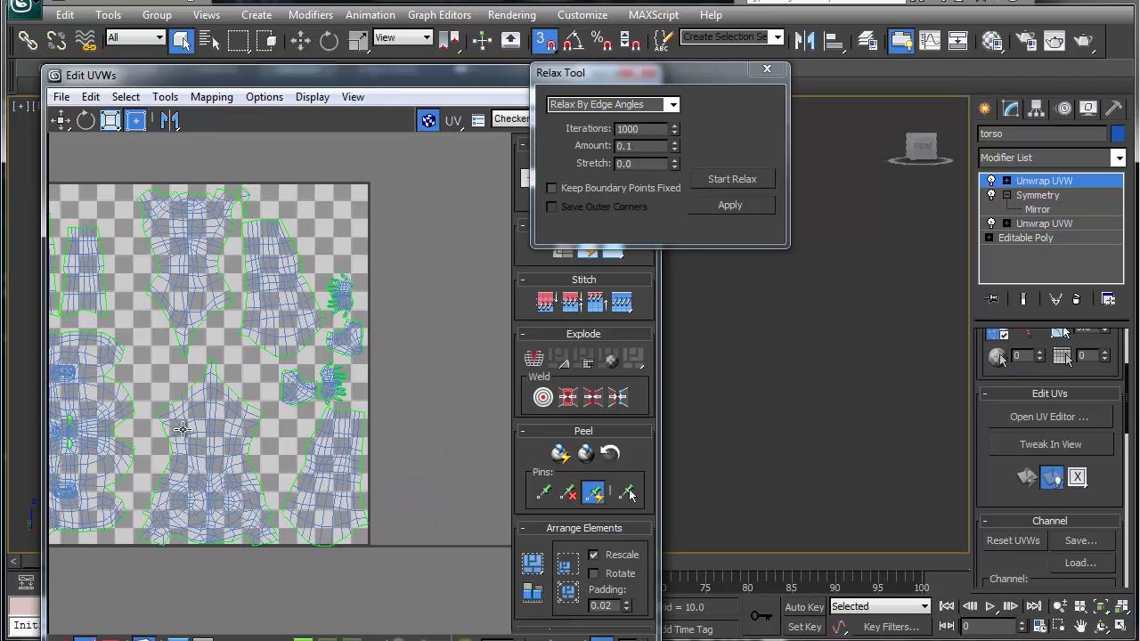
click(344, 304)
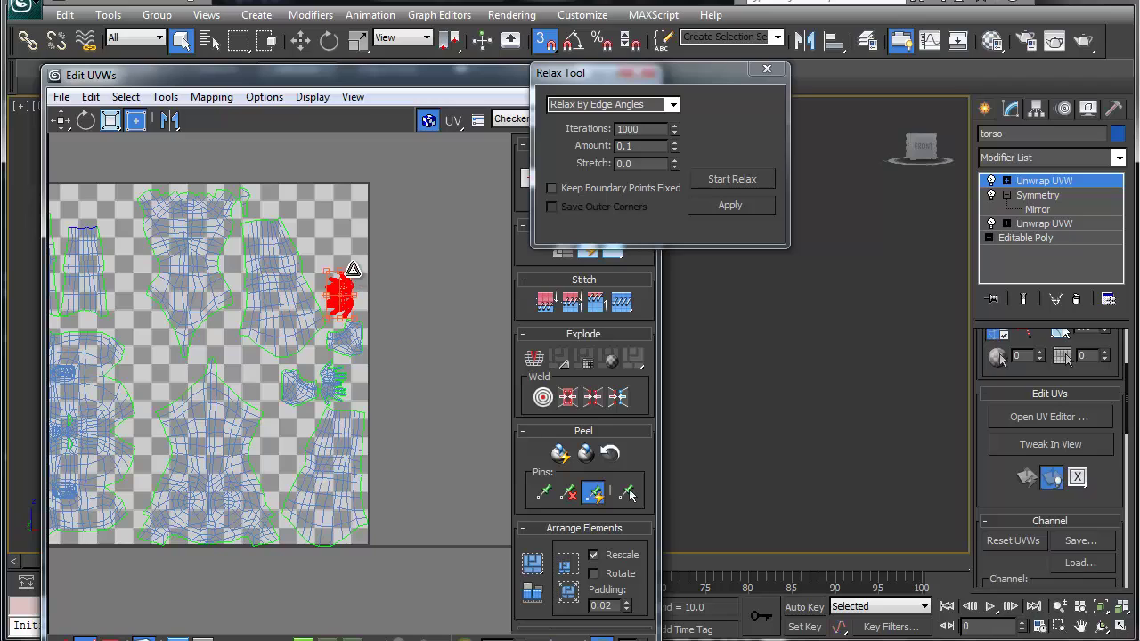
drag(355, 271, 373, 240)
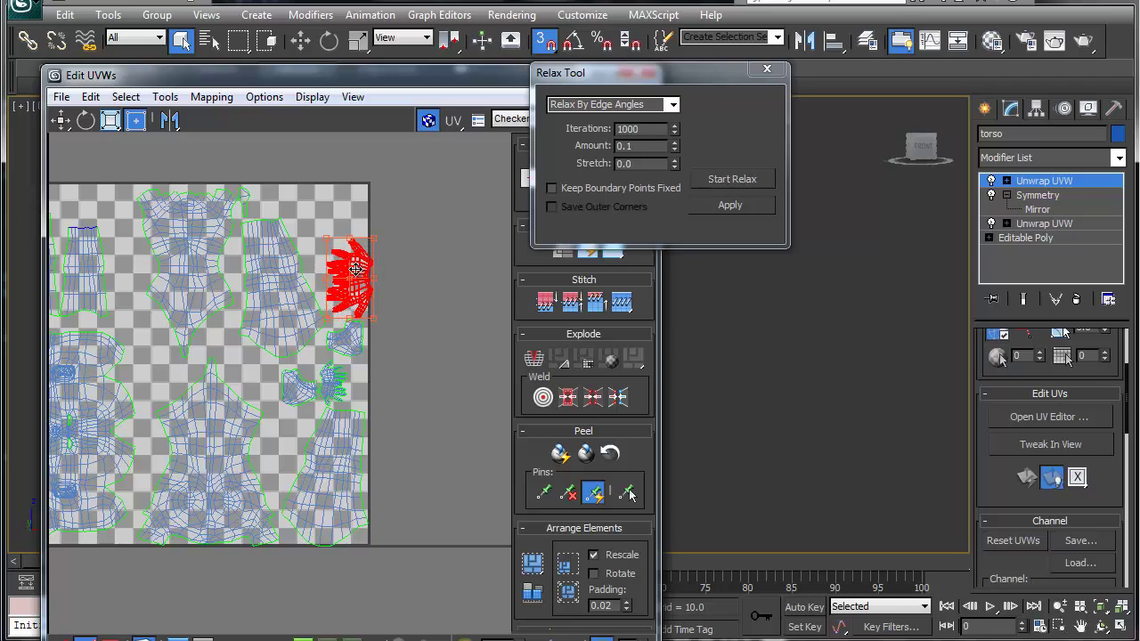
drag(352, 277, 342, 229)
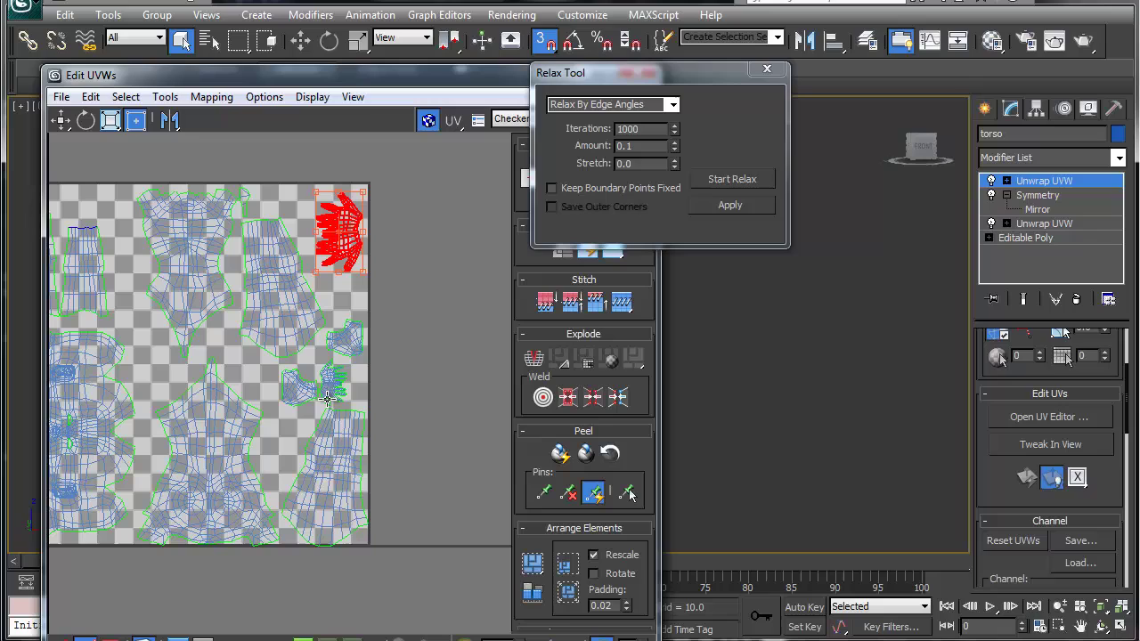
Step: Move the foot shell between the two hands into the gap beside the head shell and enlarge it by about half
click(345, 349)
click(344, 340)
drag(343, 340, 118, 340)
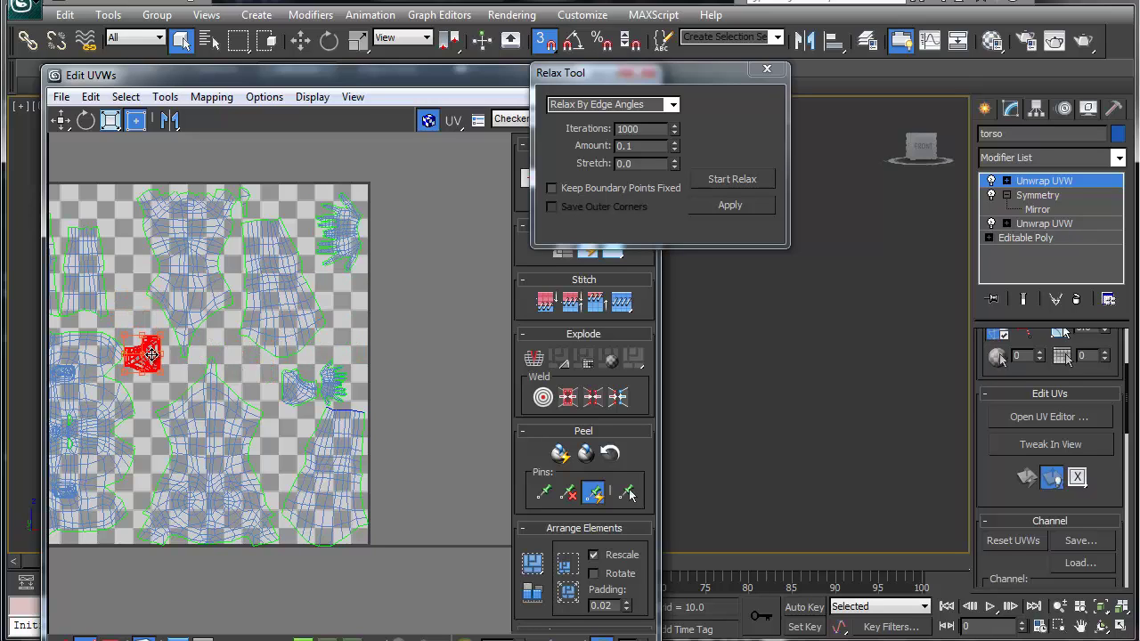
drag(164, 373, 181, 392)
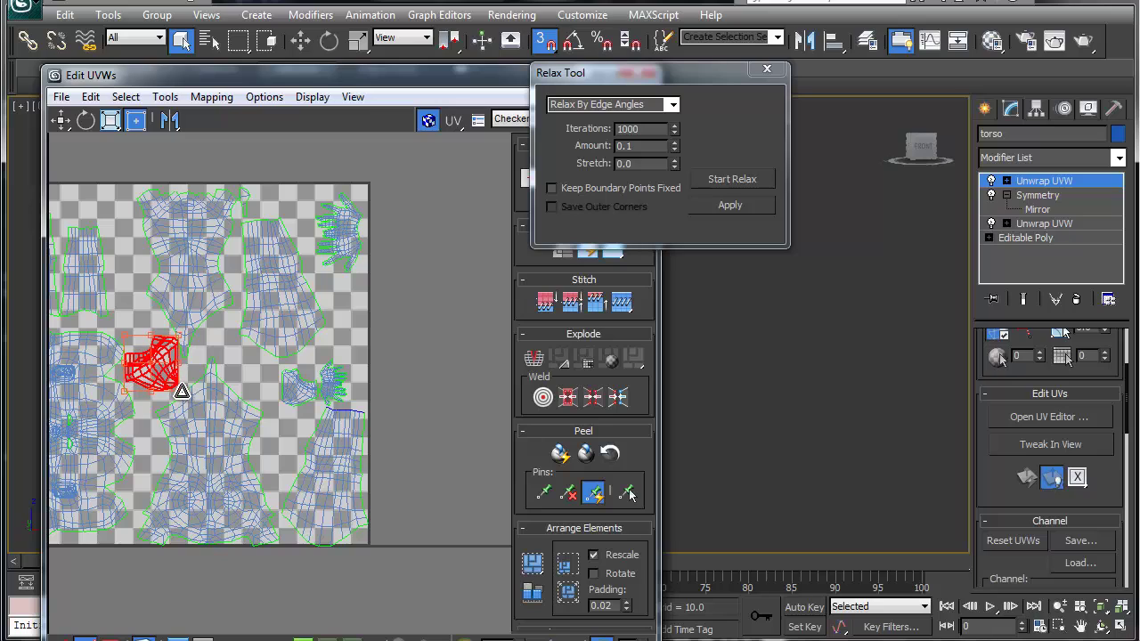
Step: Enlarge the second foot shell and the lower hand shell by about half, fitting both above the lower leg shell
click(298, 389)
drag(298, 389, 281, 373)
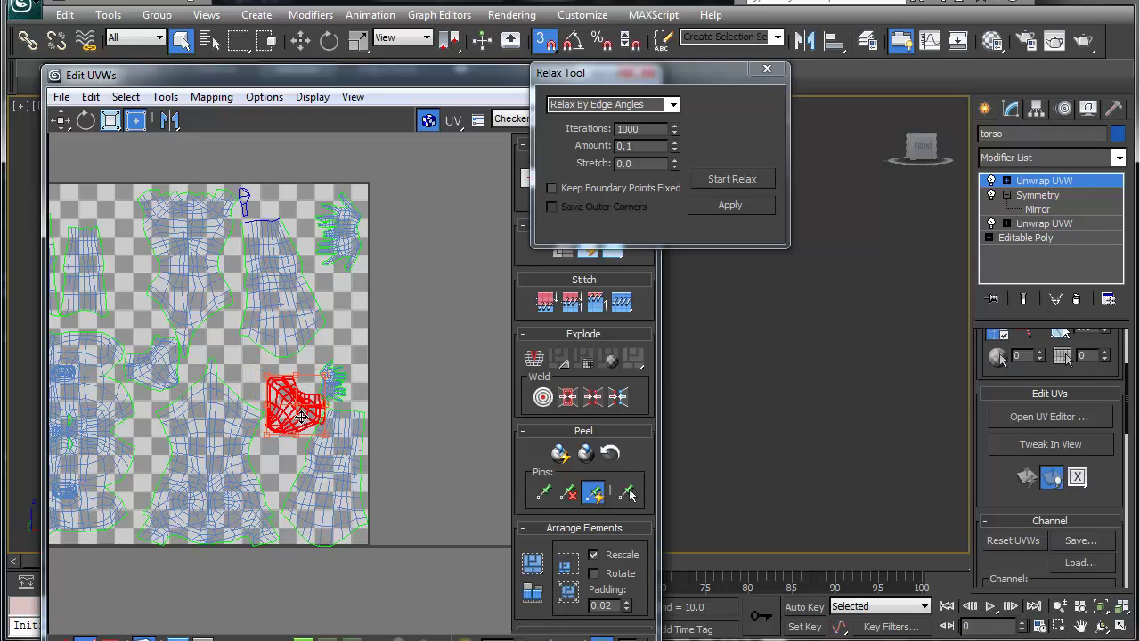
click(335, 398)
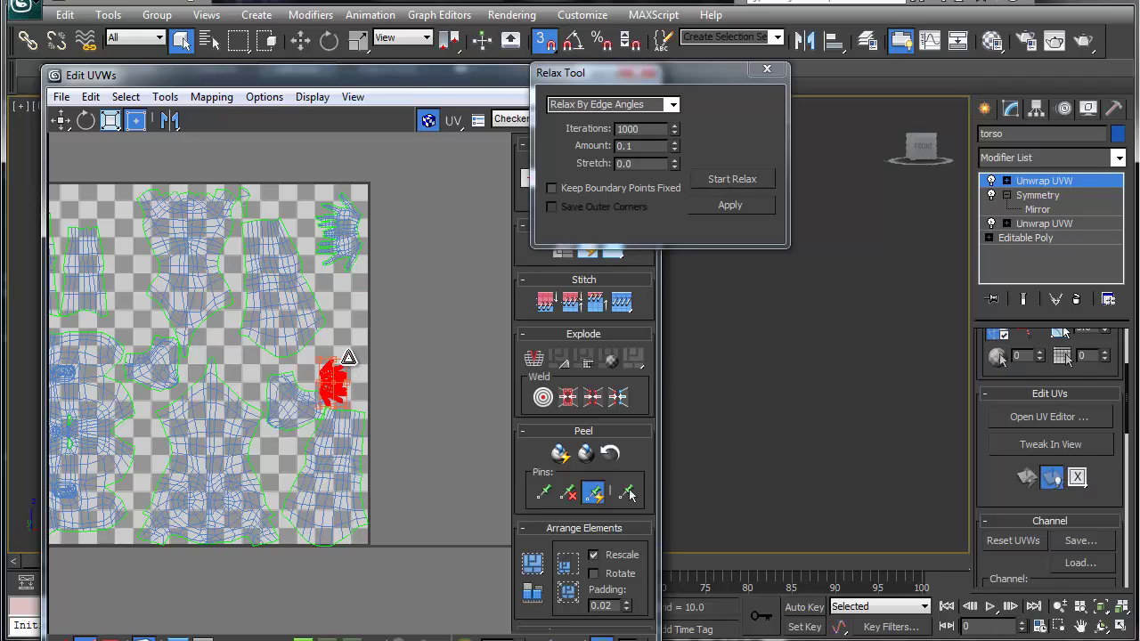
ctrl+drag(348, 357, 366, 330)
drag(339, 370, 337, 360)
drag(298, 418, 297, 413)
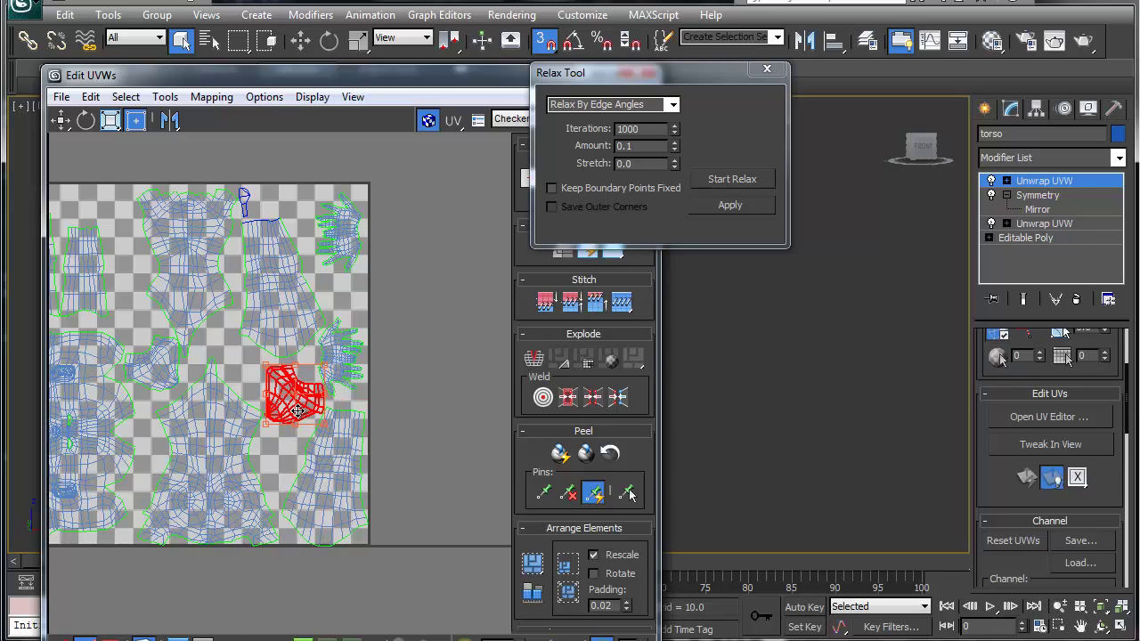
Step: Nudge the lower torso shell and the foot shell beside the head to even out the gaps between them
click(211, 462)
drag(211, 462, 209, 458)
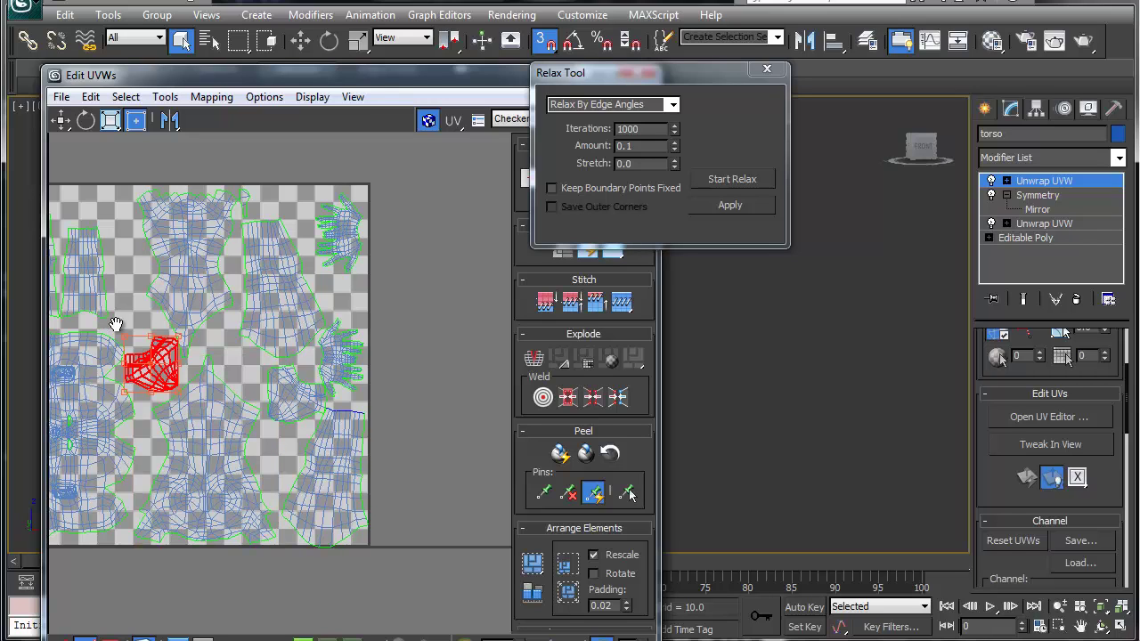
middle_drag(115, 326, 269, 388)
drag(147, 351, 260, 388)
Step: Enlarge the two narrow tapering shells above the head shell by about a quarter
drag(268, 281, 288, 253)
click(187, 246)
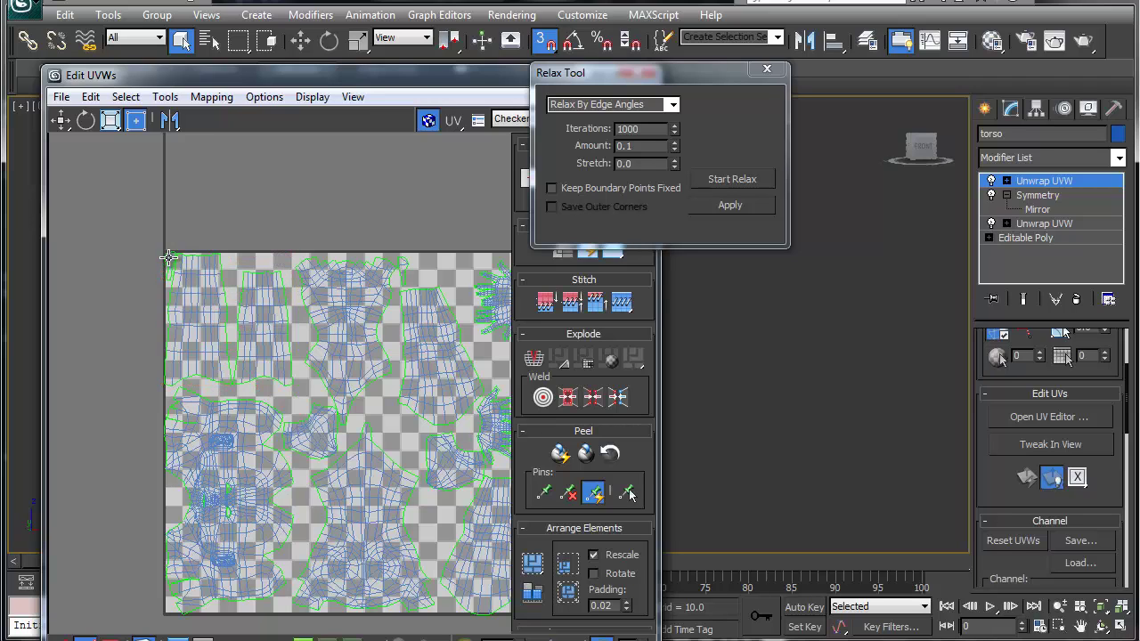
Step: Move the tiny shell from the tile's upper-left corner to beside the upper hand shell and enlarge it
click(170, 265)
drag(170, 267, 458, 306)
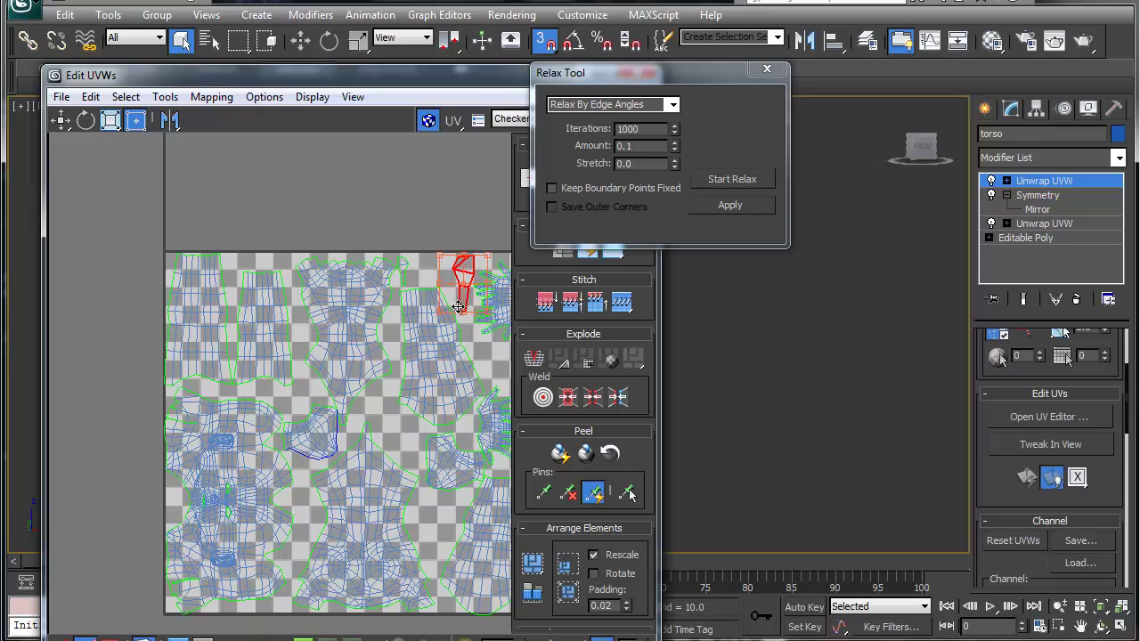
Step: Shift the foot shell beside the head slightly toward the head shell, away from the torso shells
middle_drag(308, 481, 248, 428)
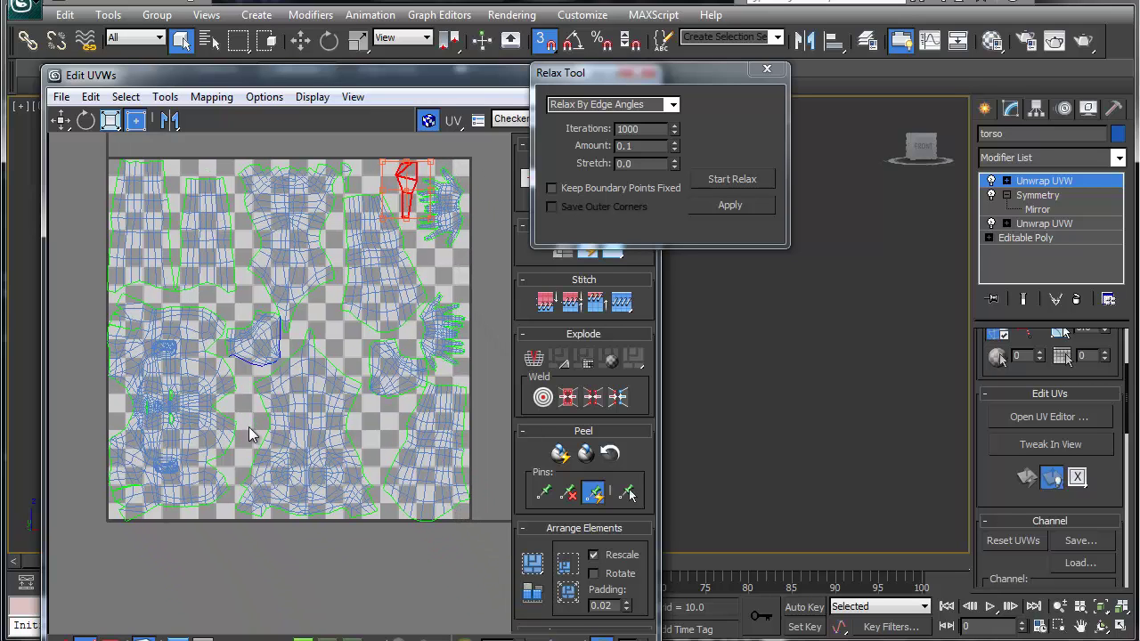
scroll(250, 435, up, 2)
click(258, 334)
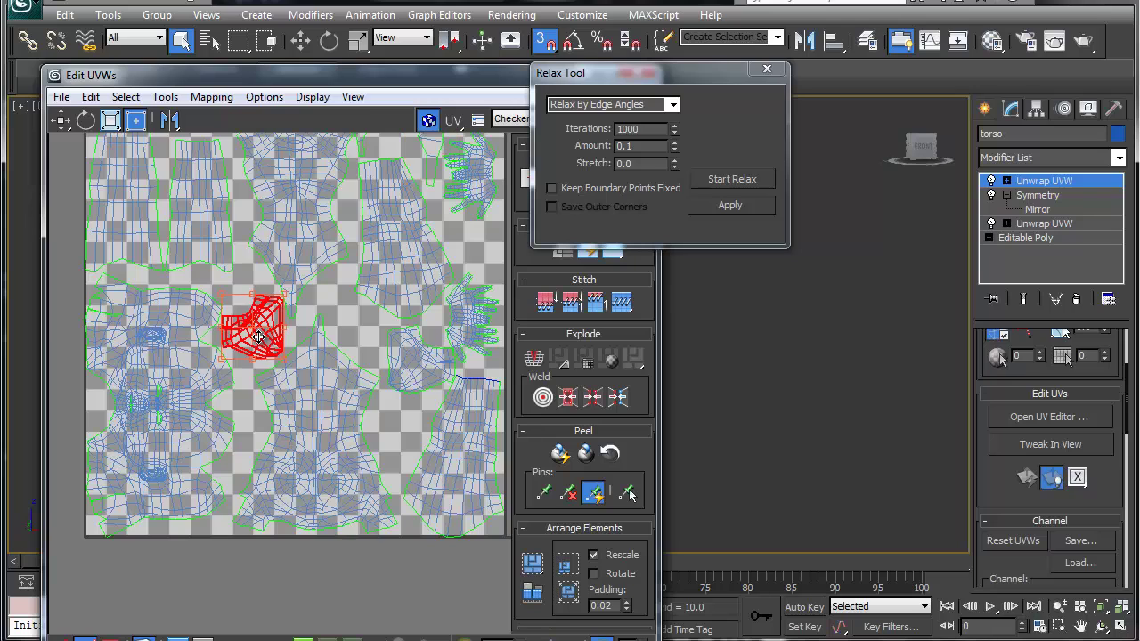
drag(258, 336, 254, 337)
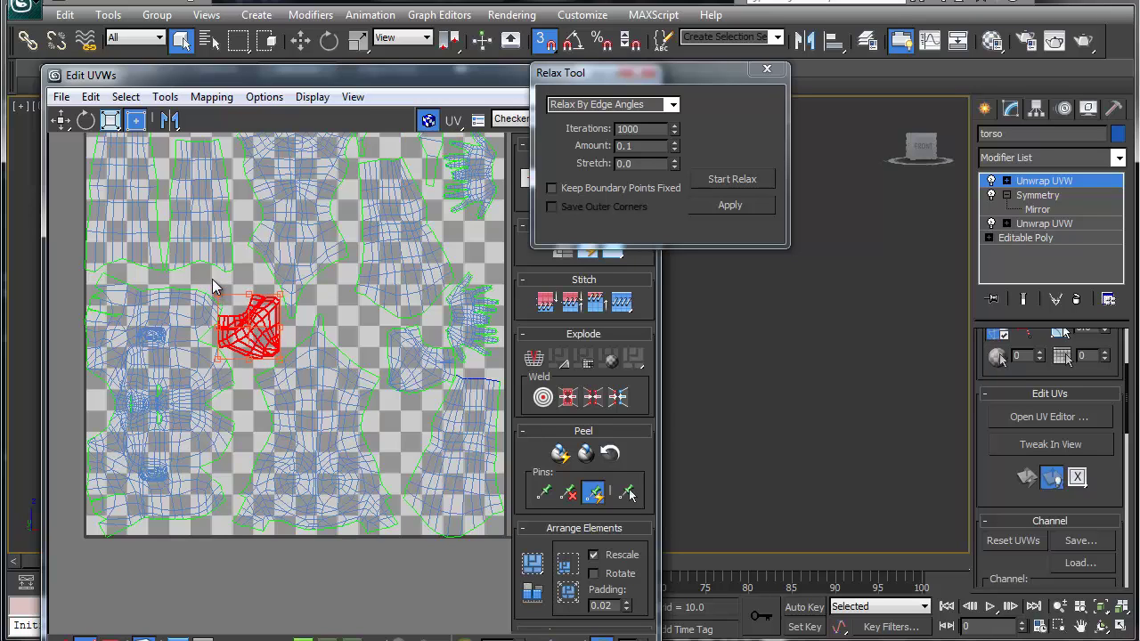
click(212, 279)
Step: Enlarge the head shell slightly and move it back inside the tile's lower-left corner
middle_drag(178, 434, 212, 397)
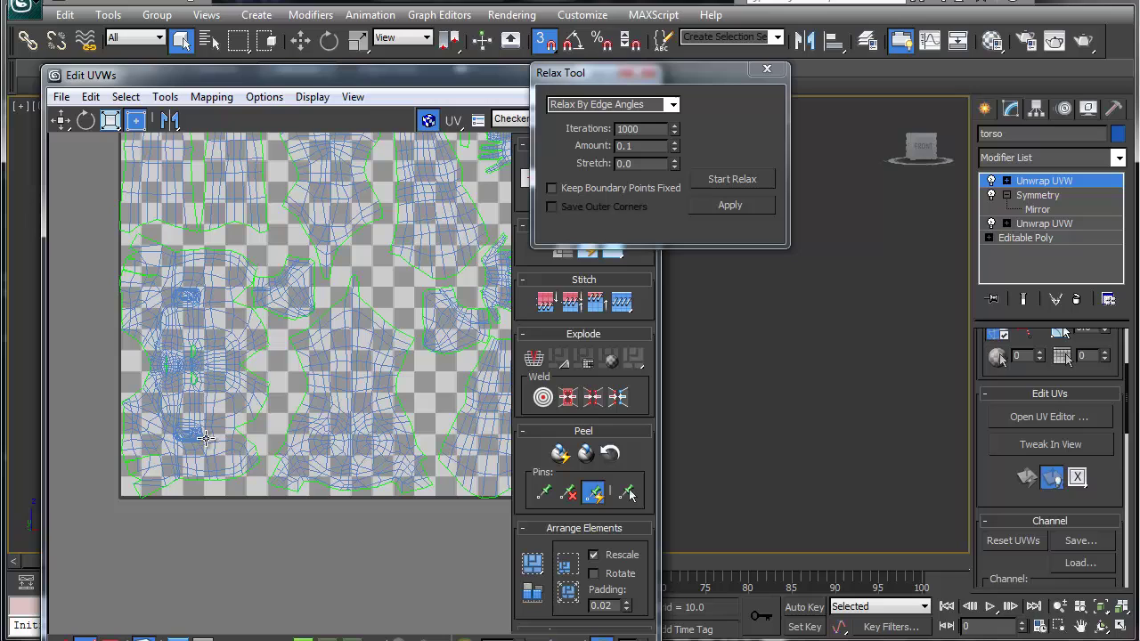
click(204, 438)
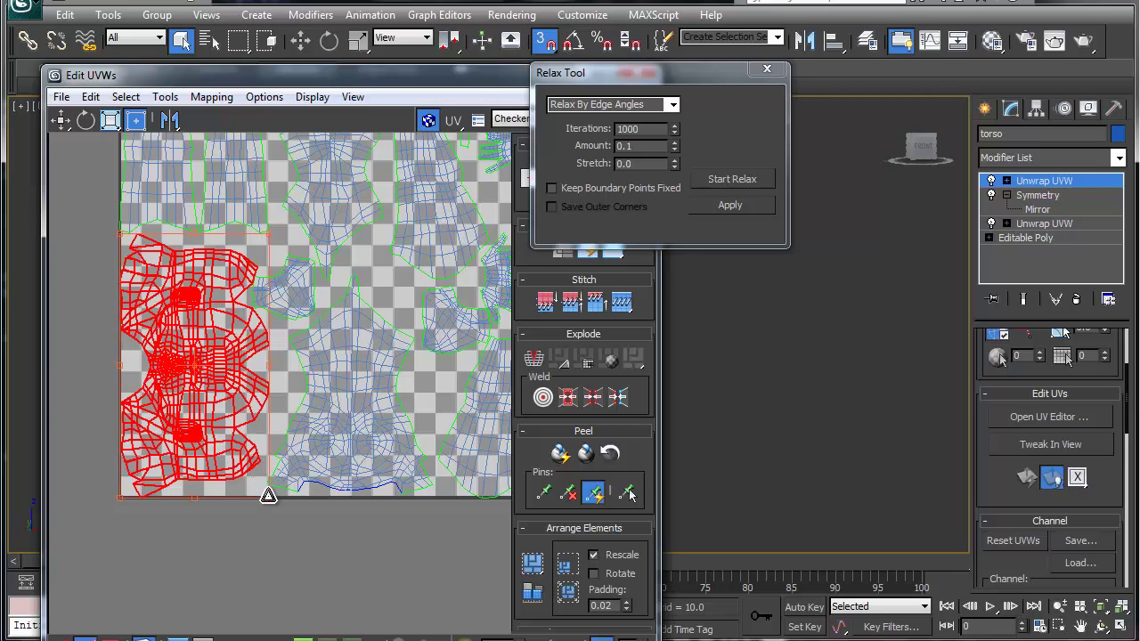
drag(268, 495, 278, 504)
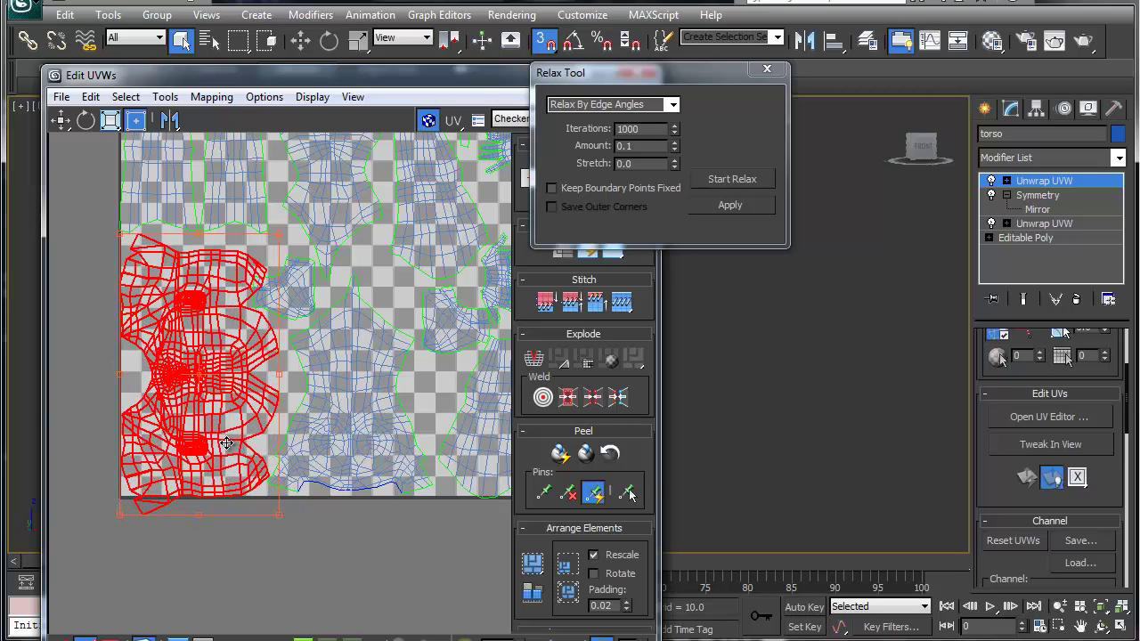
drag(226, 442, 233, 423)
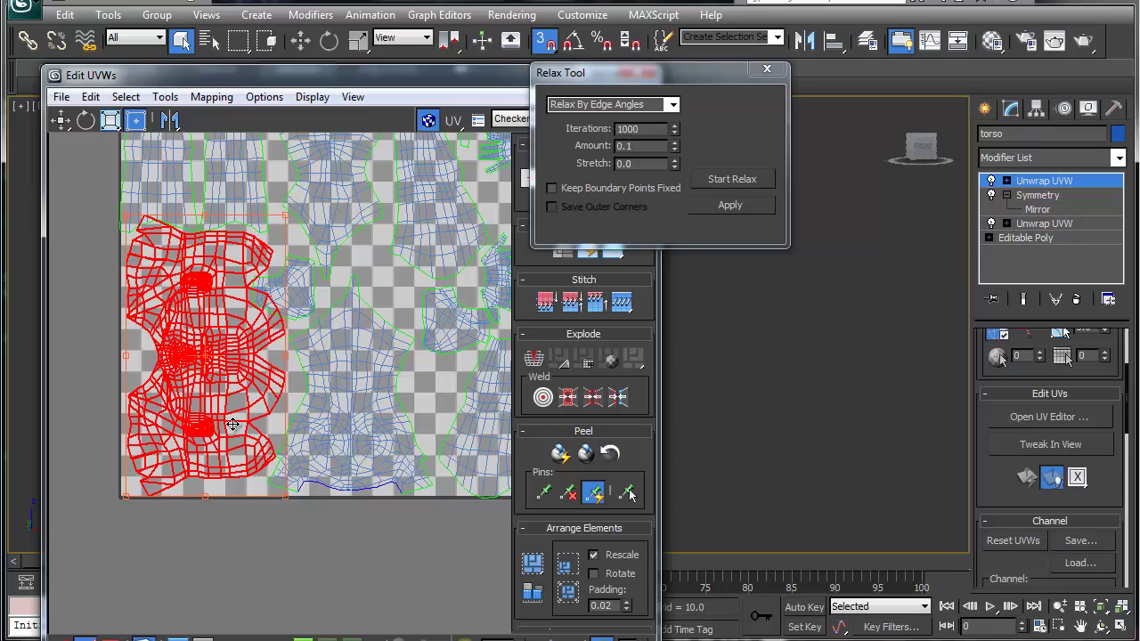
Step: Resize the two narrow tapering shells above the head to matching heights and place them clear of it
middle_drag(228, 329, 230, 495)
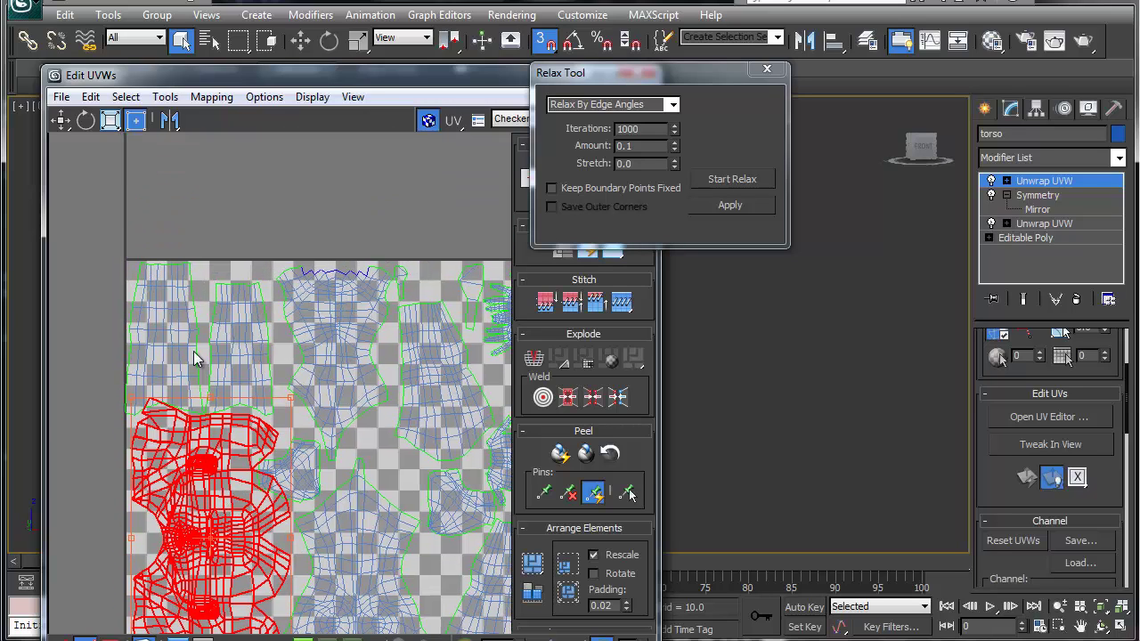
click(175, 359)
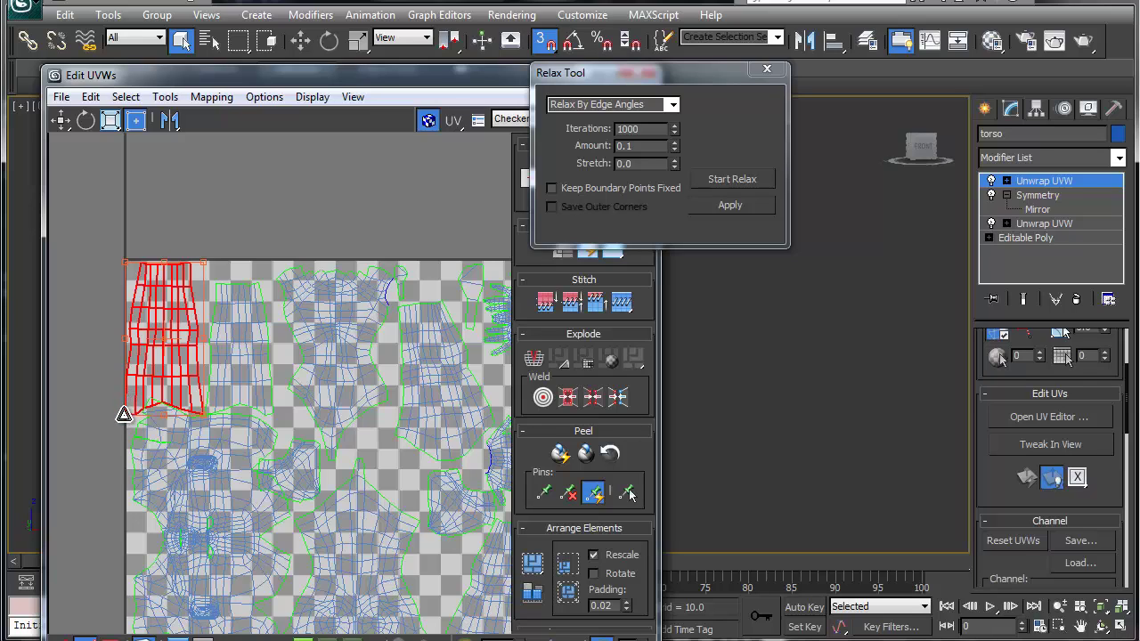
drag(158, 372, 247, 369)
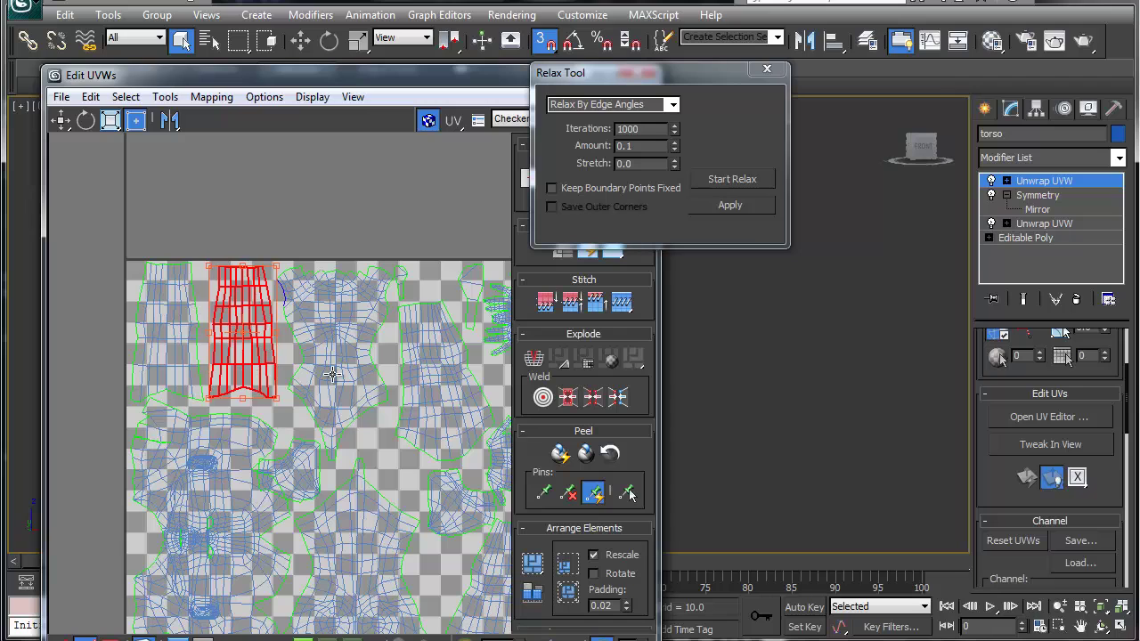
Step: Deselect all shells and hide the checker background in the UV editor
click(358, 381)
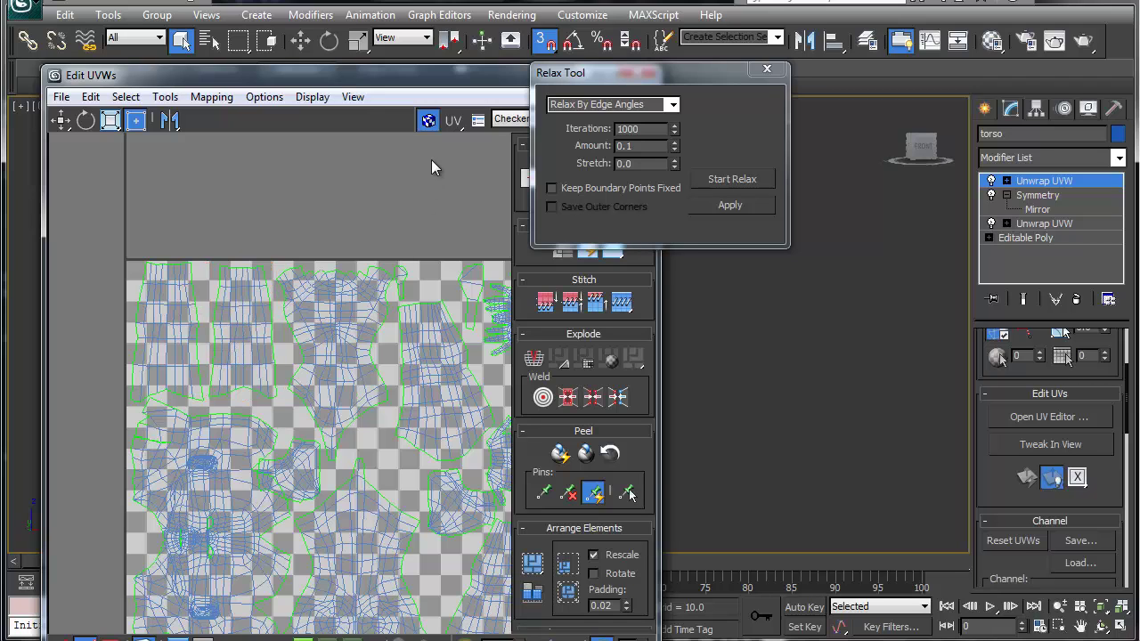
click(429, 121)
middle_drag(301, 457, 211, 386)
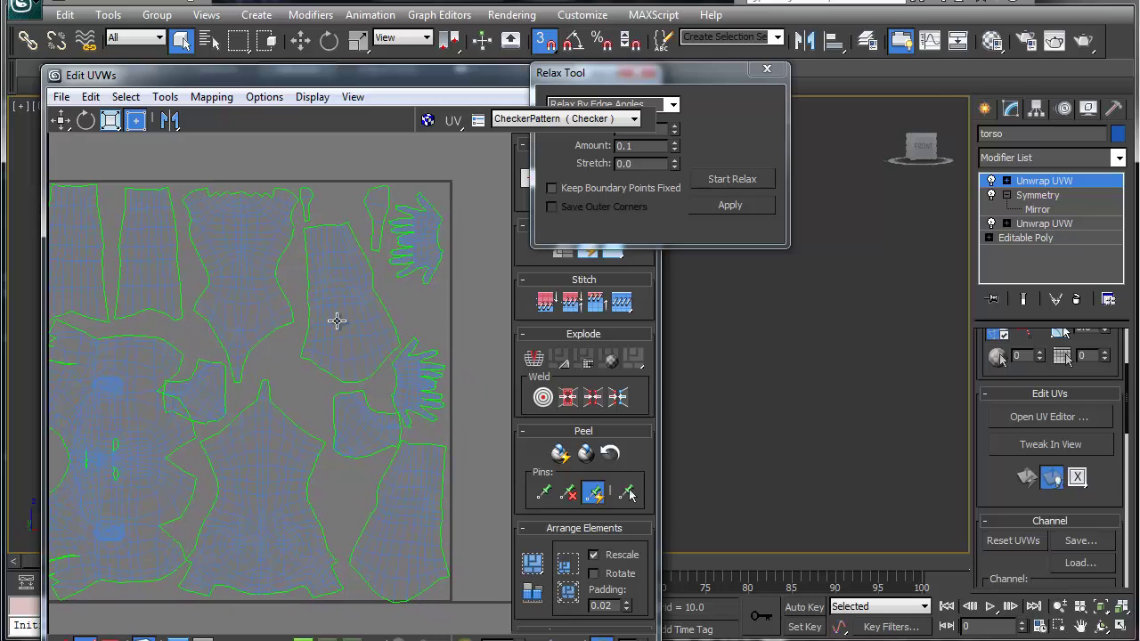
Step: Shift the upper leg shell toward the upper torso shell and fit the foot shell beside the head between the two hands, raising the upper hand
click(345, 295)
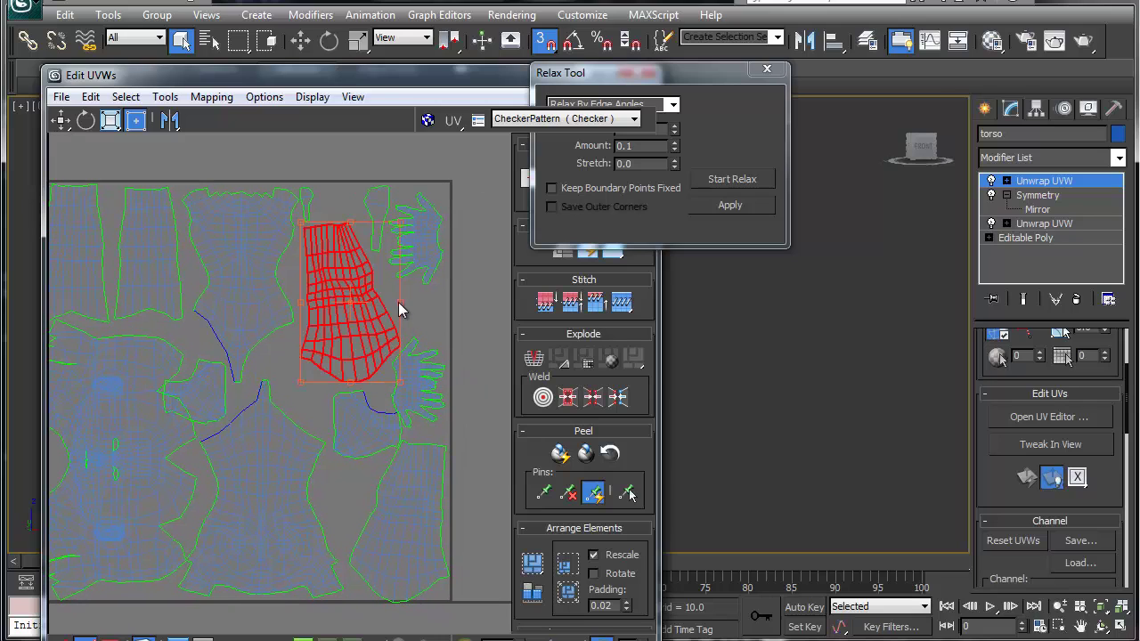
drag(399, 303, 331, 351)
drag(201, 388, 425, 303)
drag(424, 236, 424, 226)
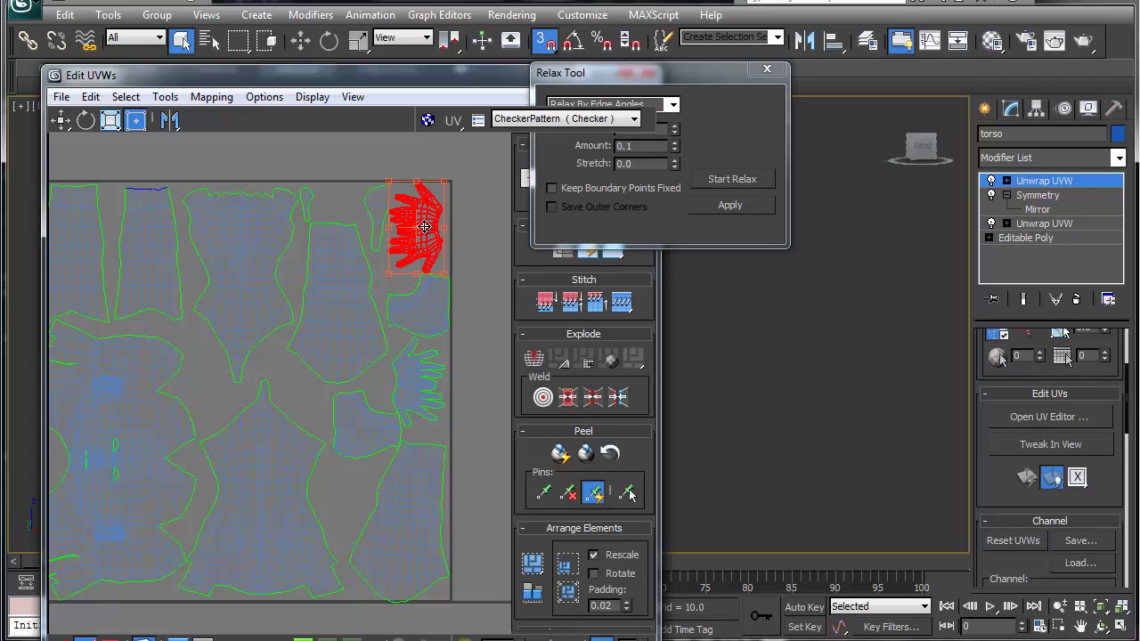
Step: Move the narrow tapering shell from beside the upper hand to the gap next to the head, and nudge the lower foot, lower torso and upper leg shells
click(374, 214)
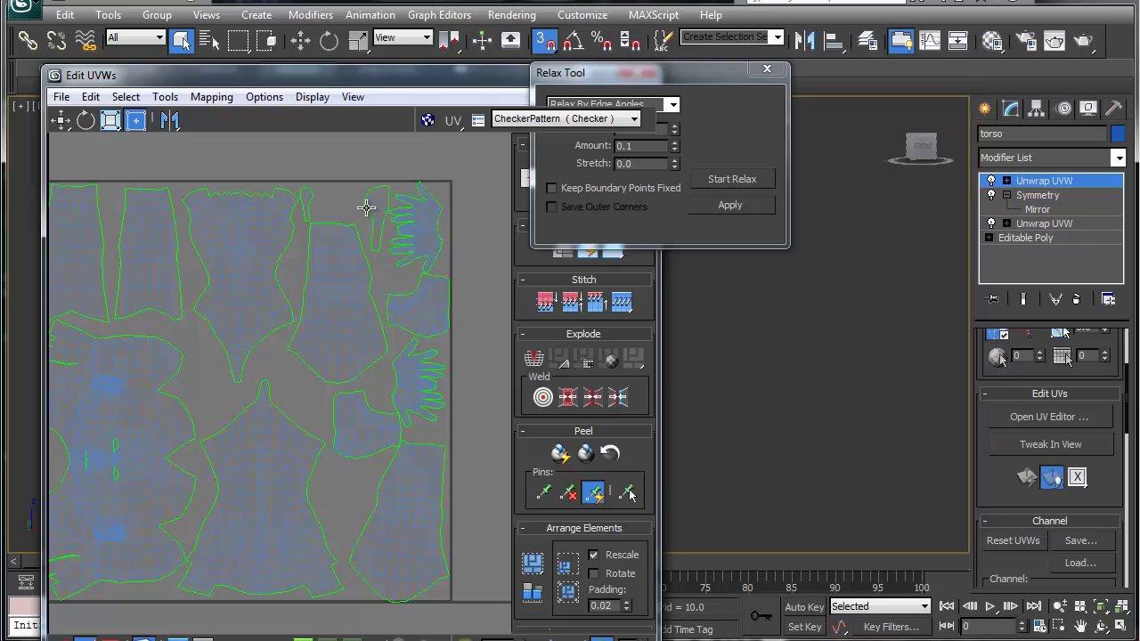
drag(366, 208, 203, 383)
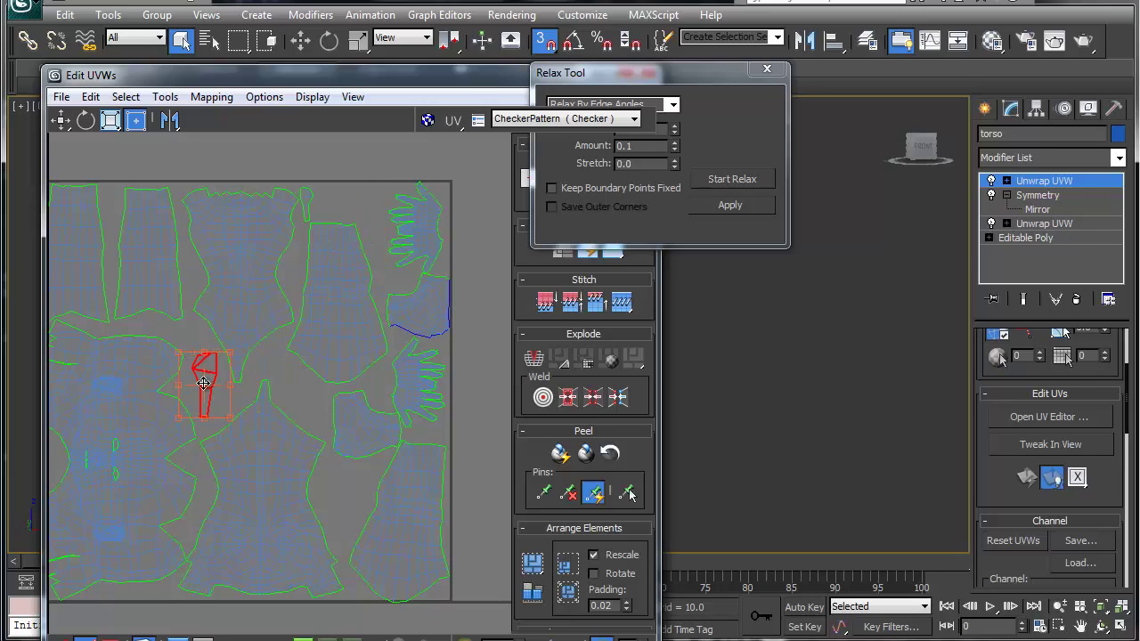
click(344, 425)
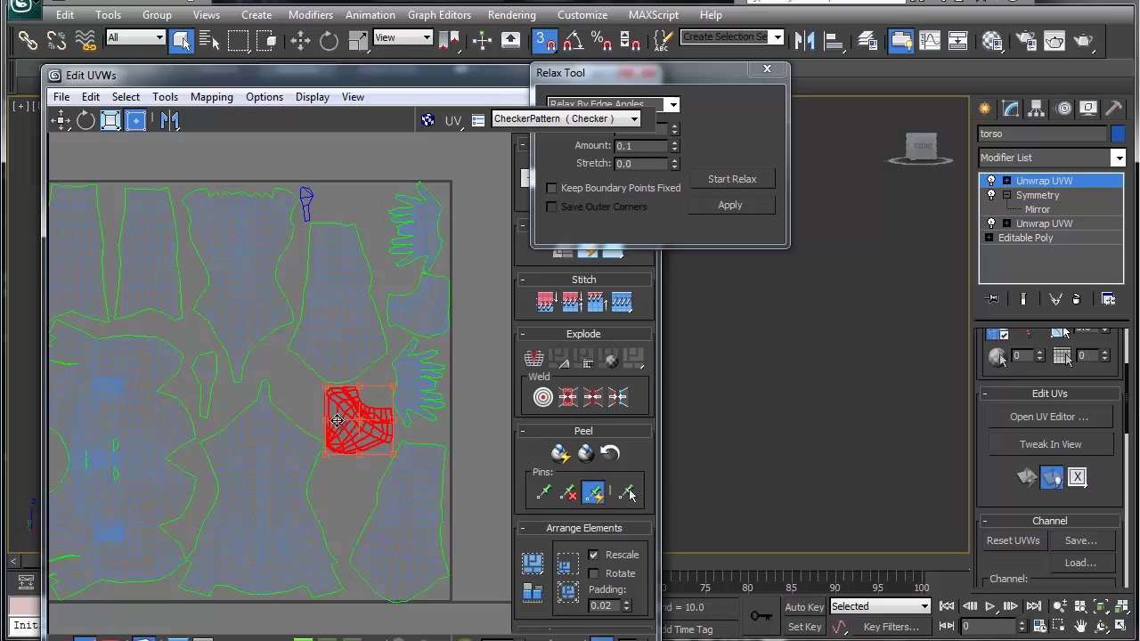
click(293, 486)
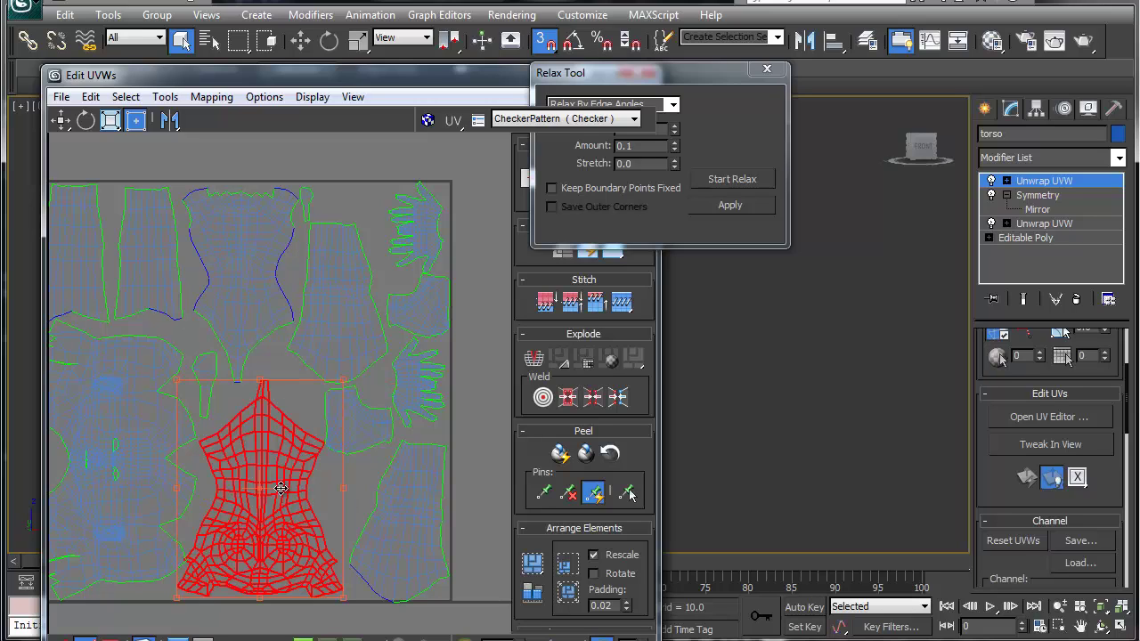
drag(282, 490, 281, 489)
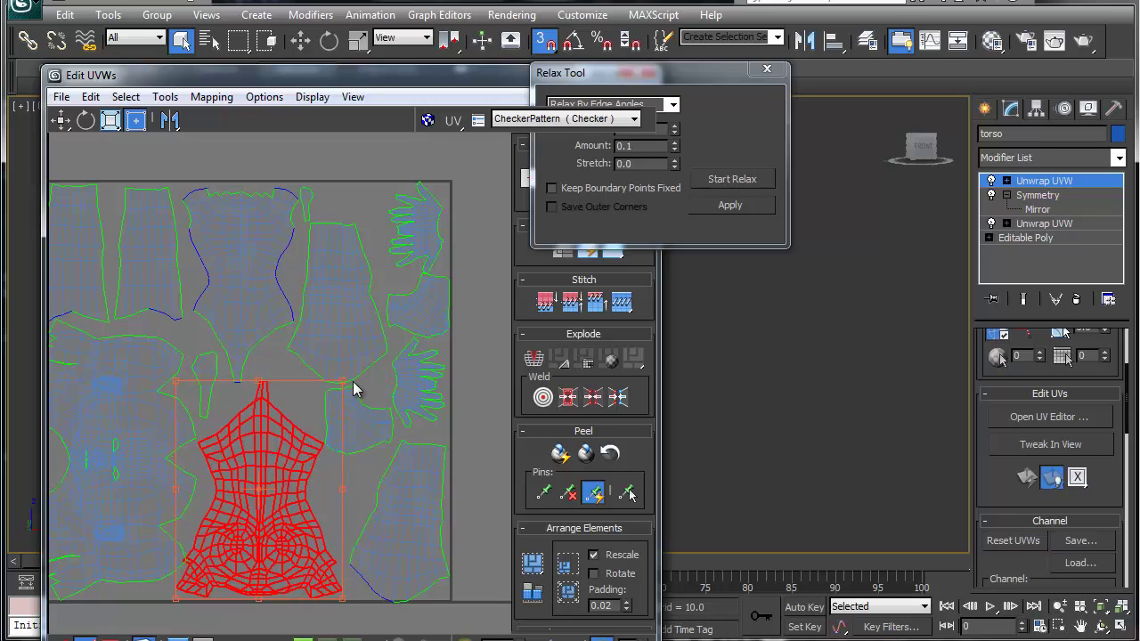
click(350, 307)
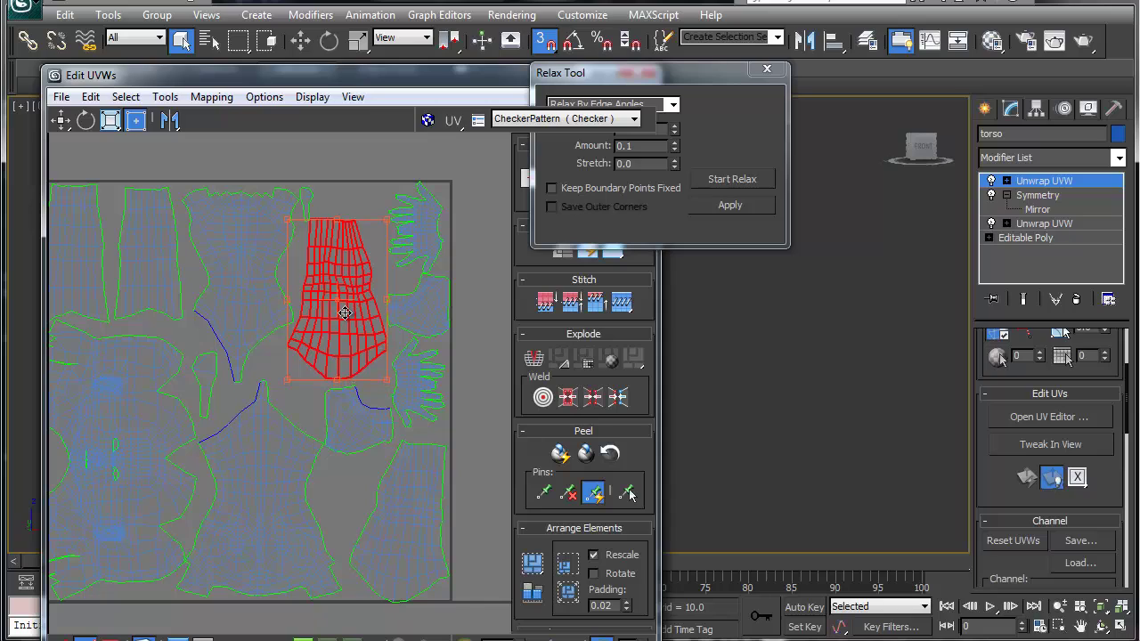
click(358, 423)
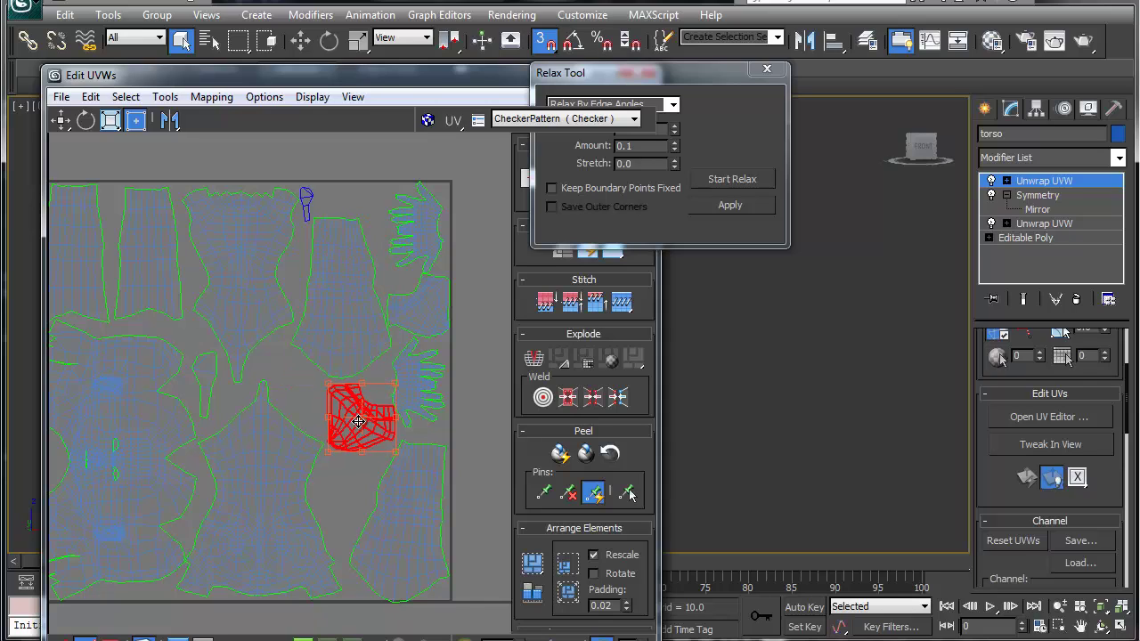
click(349, 500)
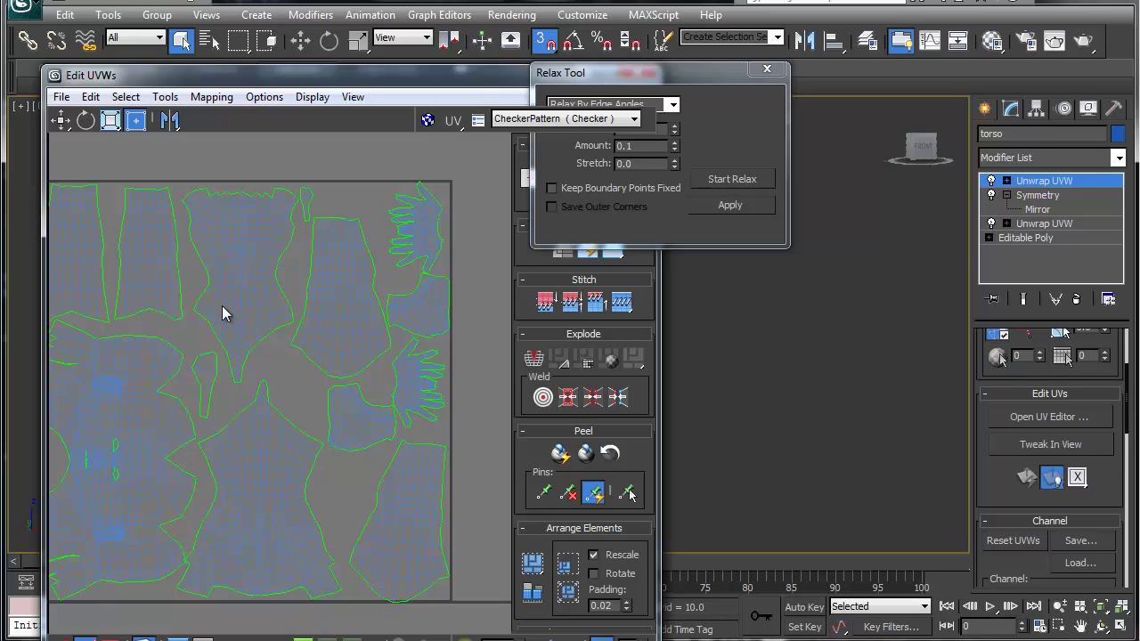
Step: Enlarge the smaller tapering shell, turn the other one upside down and fit both side by side between the lower torso and lower leg shells
click(308, 208)
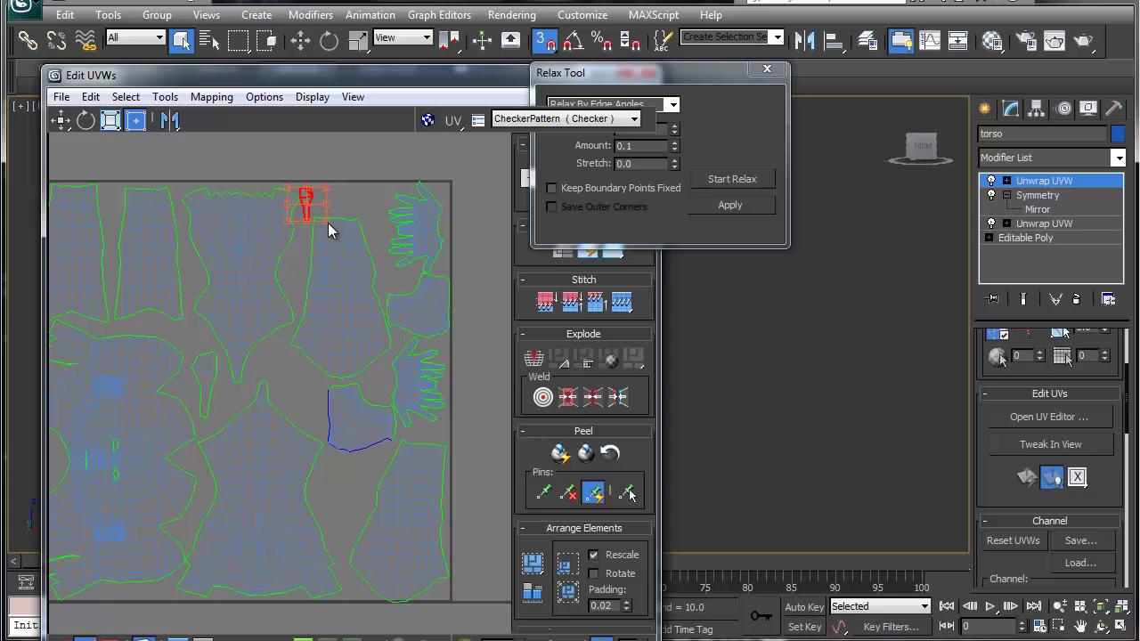
ctrl+drag(326, 221, 357, 479)
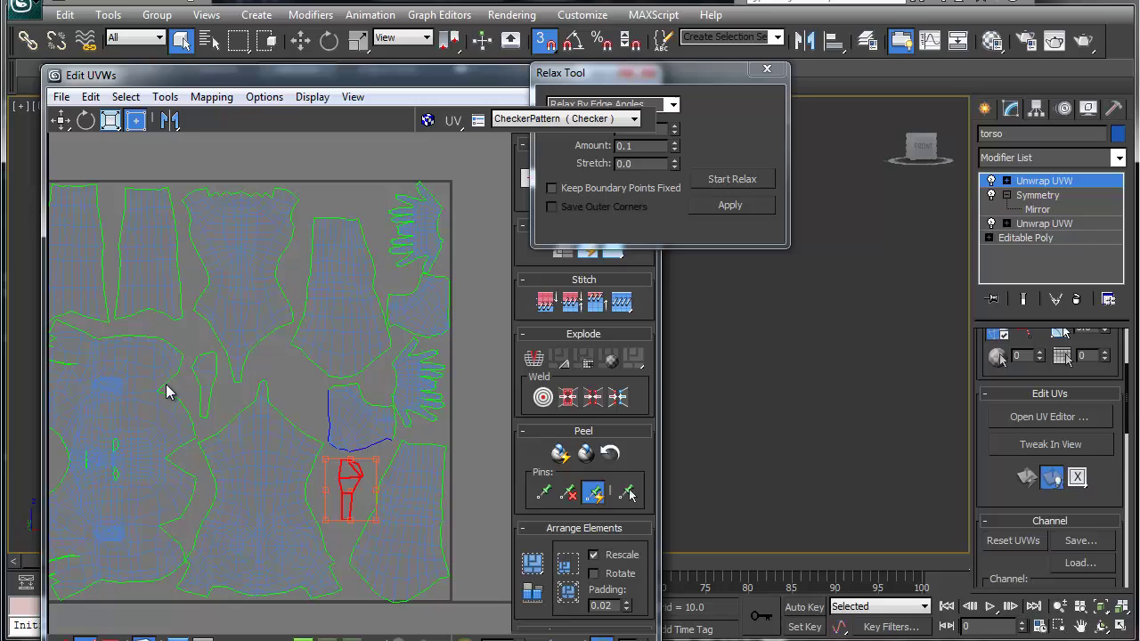
click(210, 386)
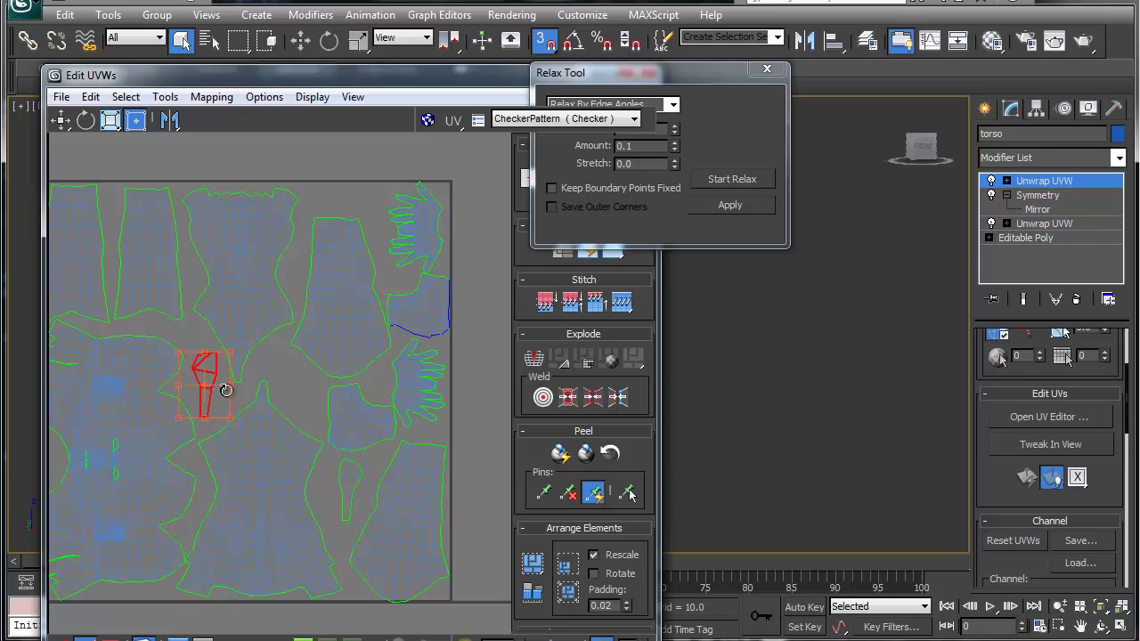
drag(230, 387, 112, 361)
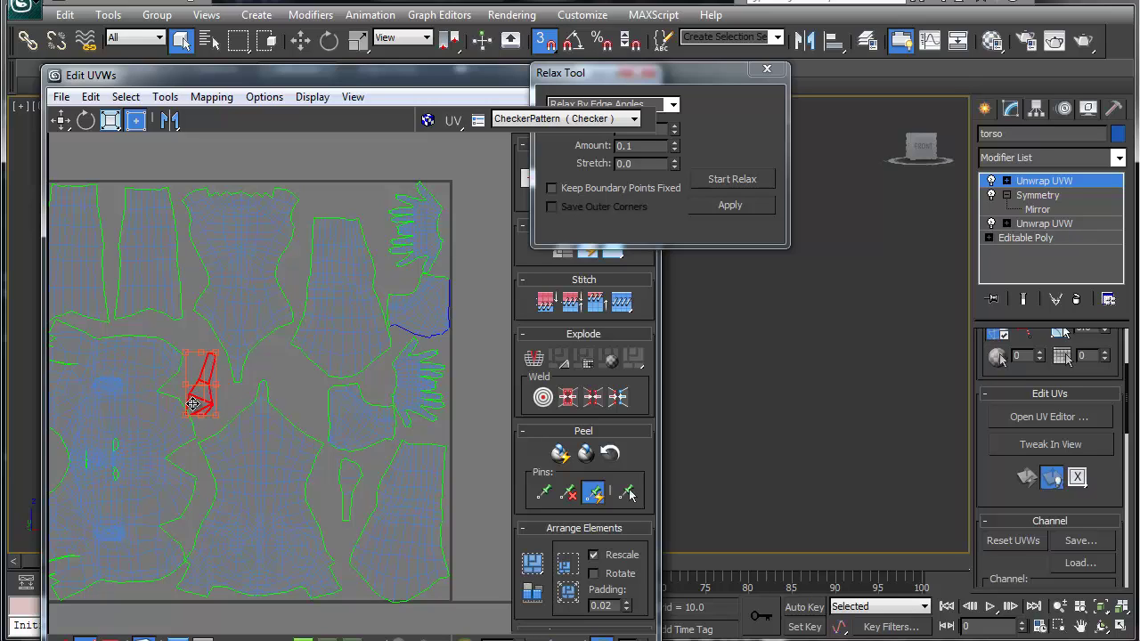
drag(202, 409, 333, 512)
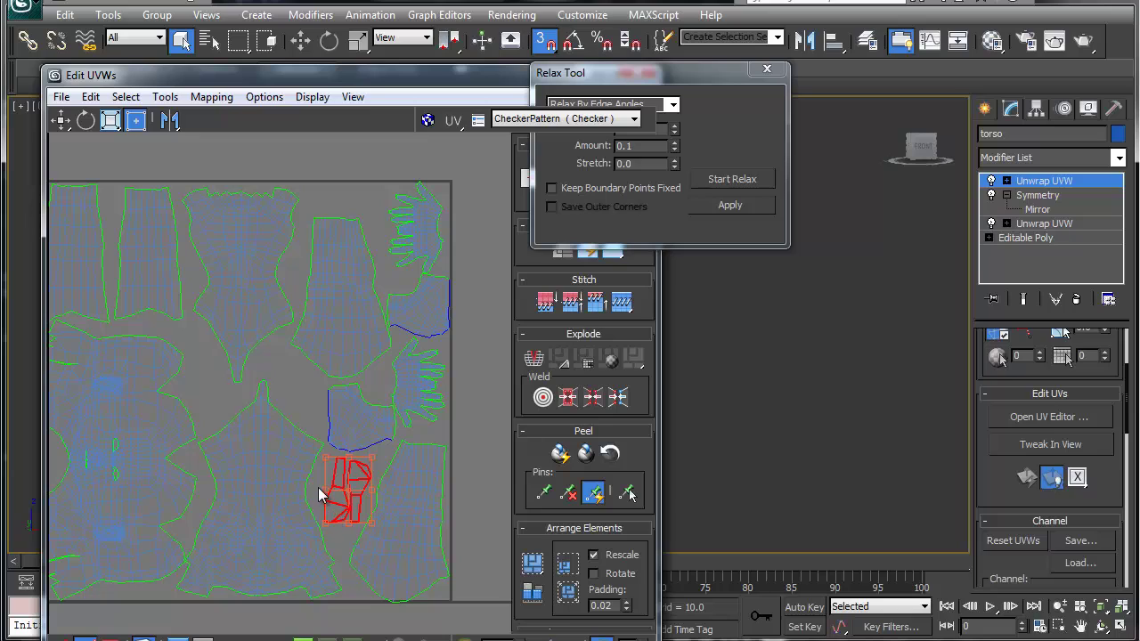
click(317, 400)
Step: Enlarge the upper torso shell slightly and nudge it upward together with the upper leg shell
click(237, 345)
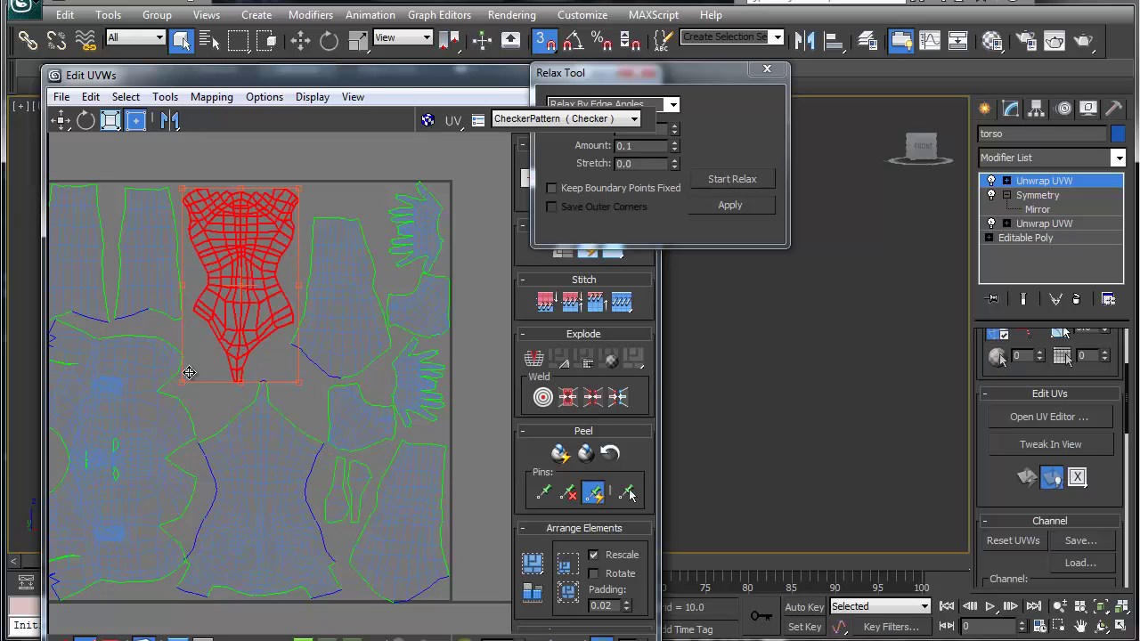
drag(183, 384, 178, 391)
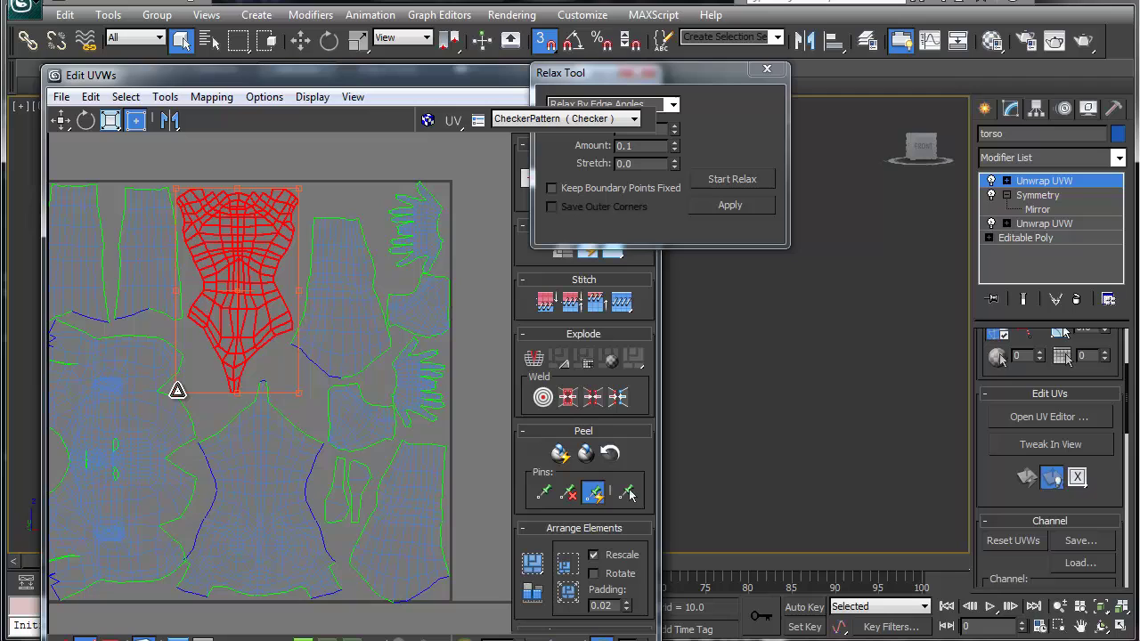
ctrl+click(333, 329)
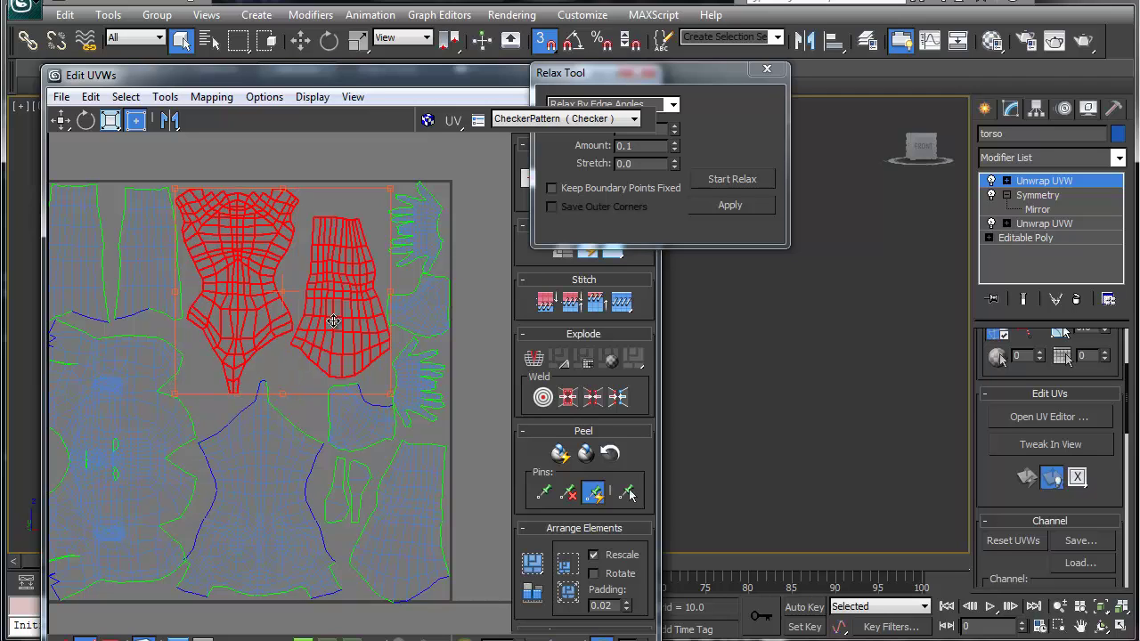
mouse_move(331, 310)
mouse_down()
mouse_move(327, 292)
mouse_move(331, 309)
mouse_up()
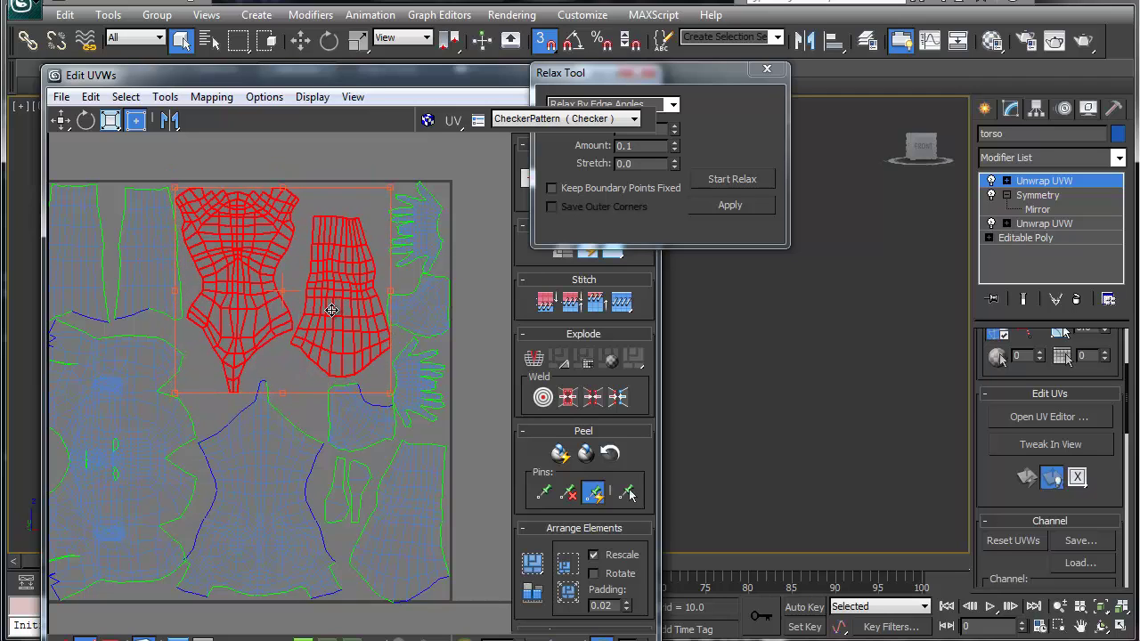
click(332, 184)
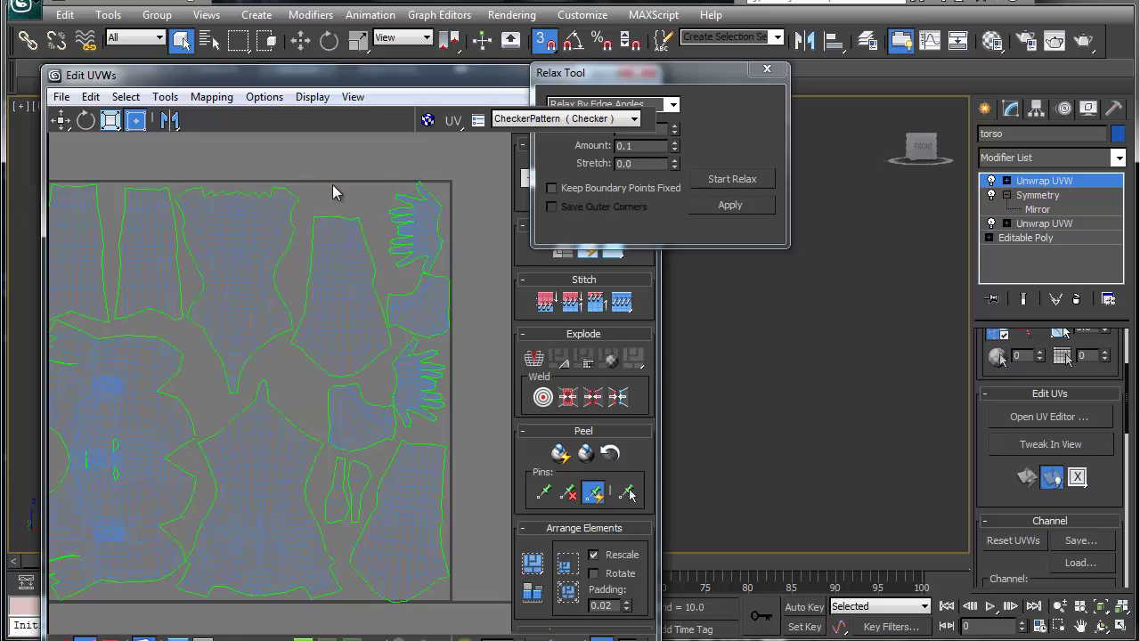
Step: Lower the upper leg shell slightly and shift the lower leg shell inward, away from the tile's lower-right corner
click(333, 272)
drag(333, 274, 333, 284)
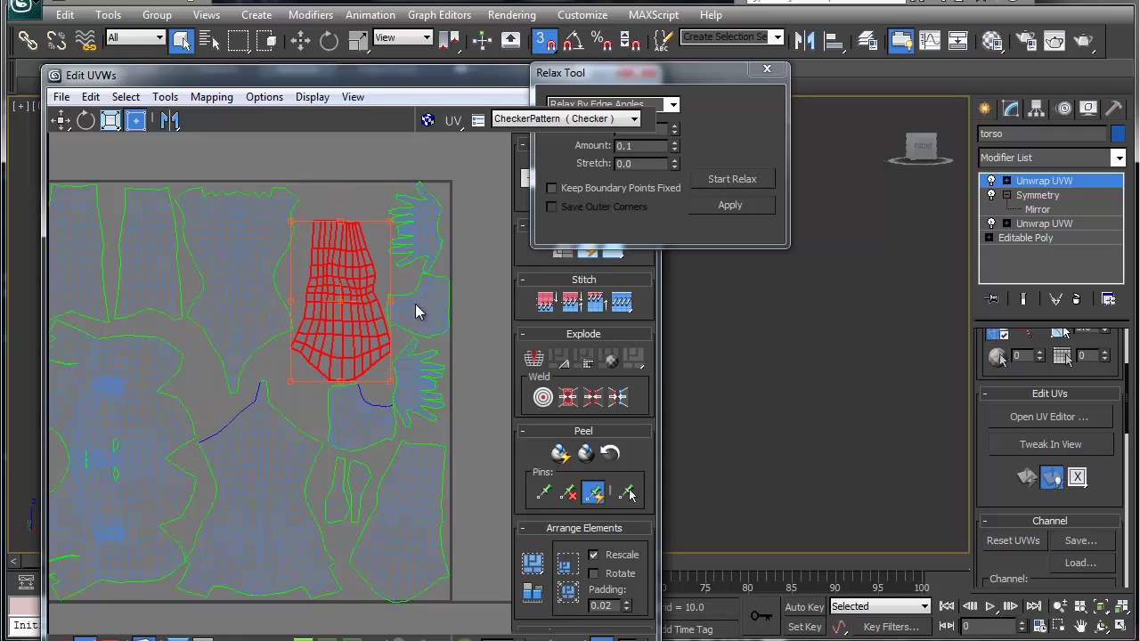
key(ctrl+z)
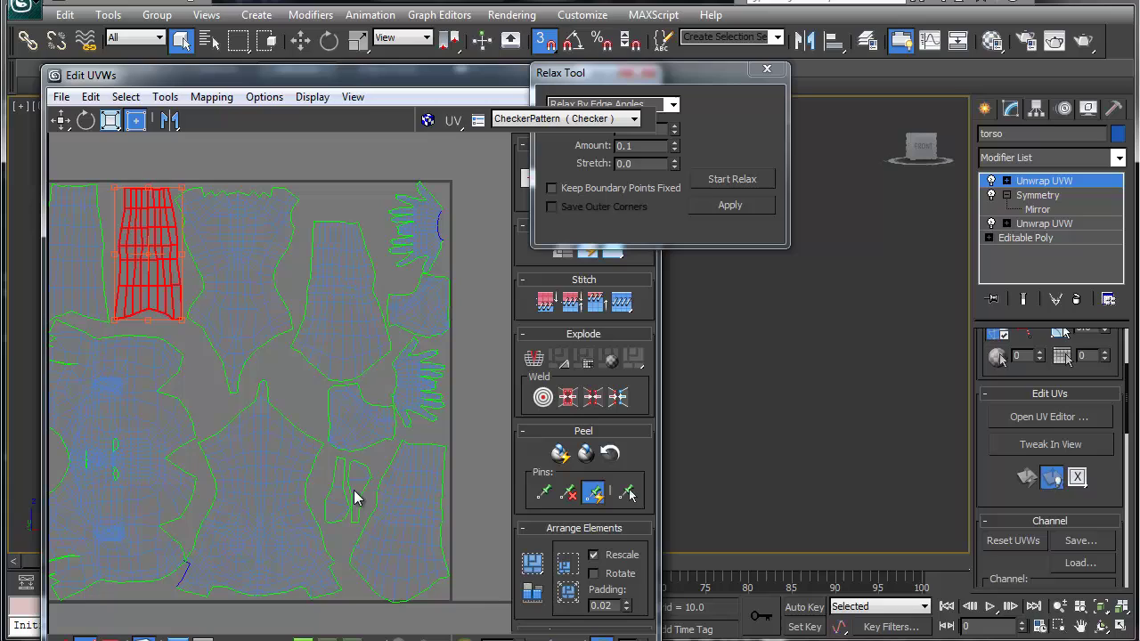
click(389, 508)
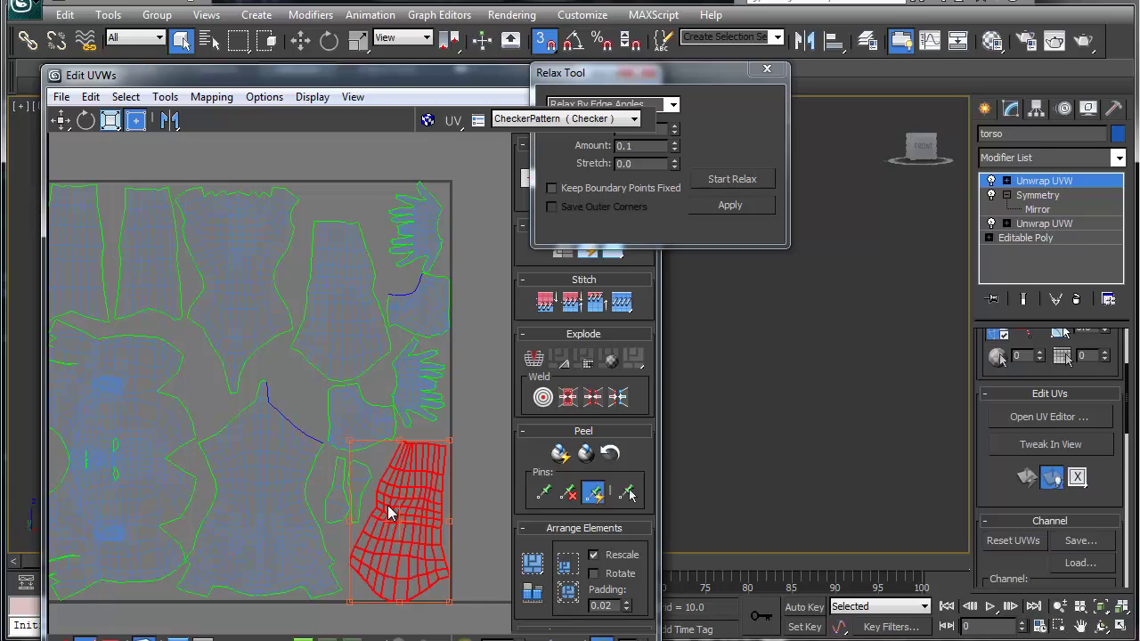
drag(388, 513, 384, 503)
click(298, 377)
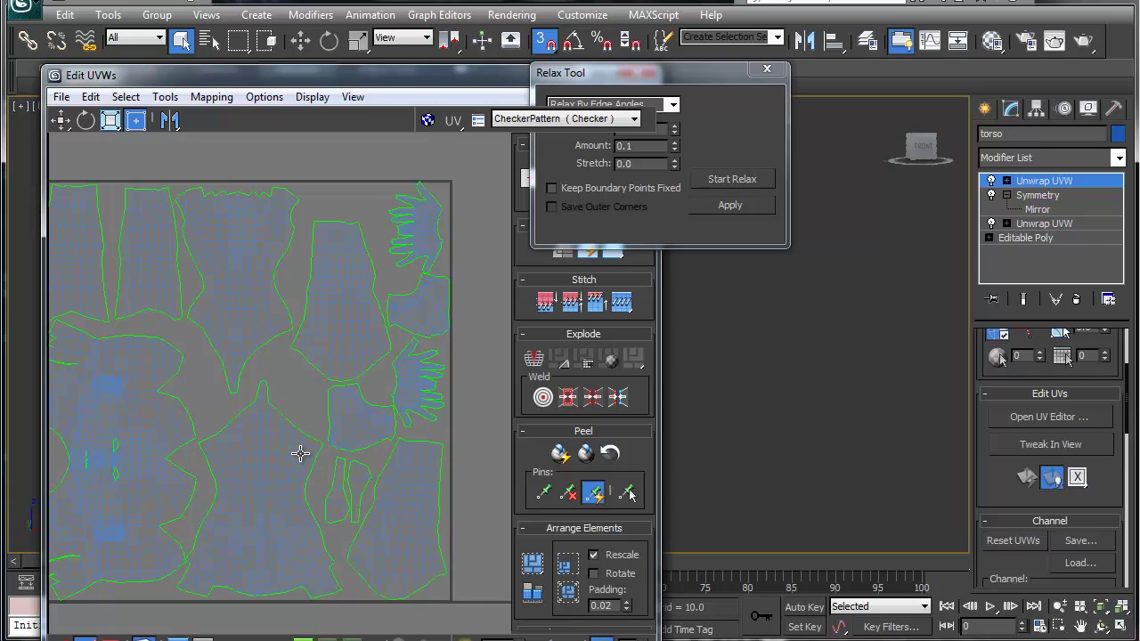
Step: Examine the dense mesh areas inside the head shell up close and the complete shell layout within the tile
middle_drag(147, 483, 247, 469)
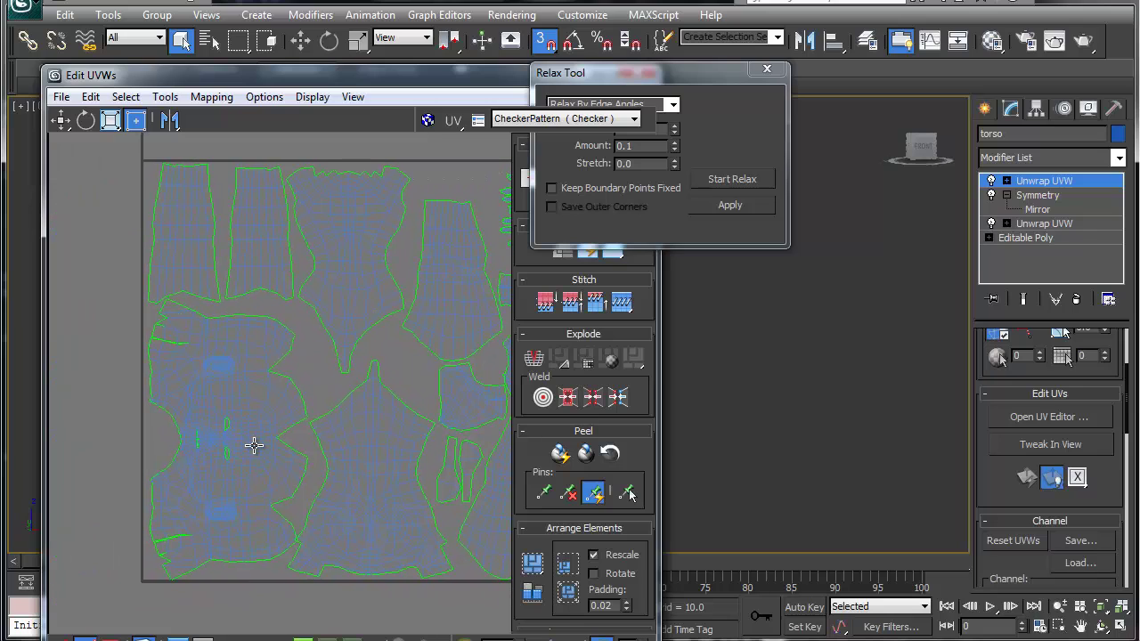
scroll(254, 446, up, 2)
scroll(175, 344, up, 1)
scroll(196, 264, up, 1)
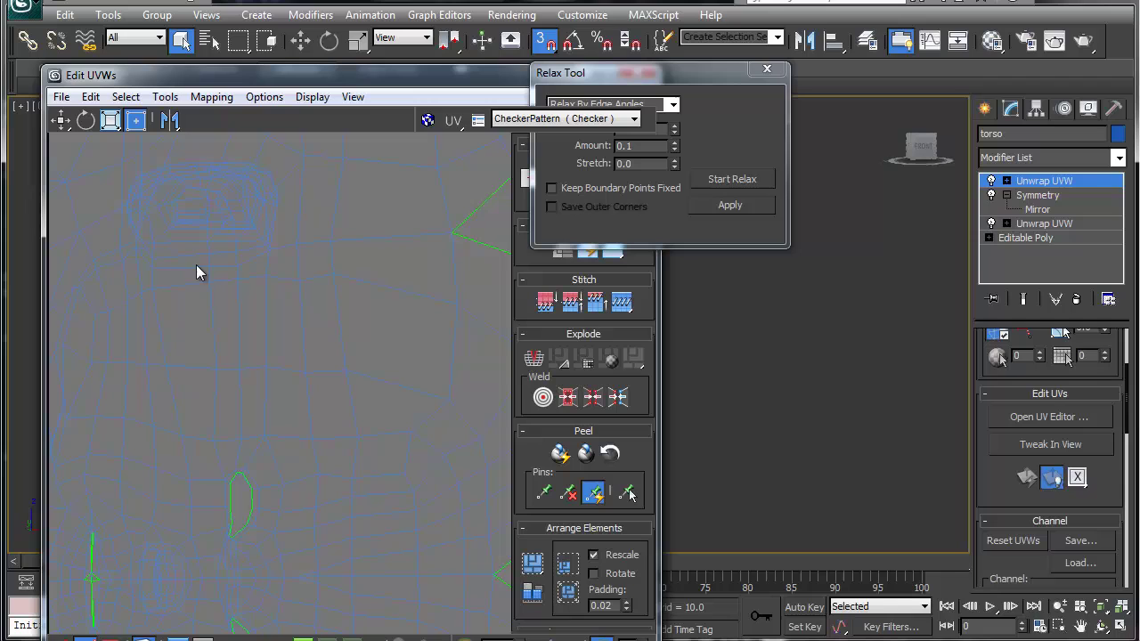
middle_drag(216, 346, 238, 461)
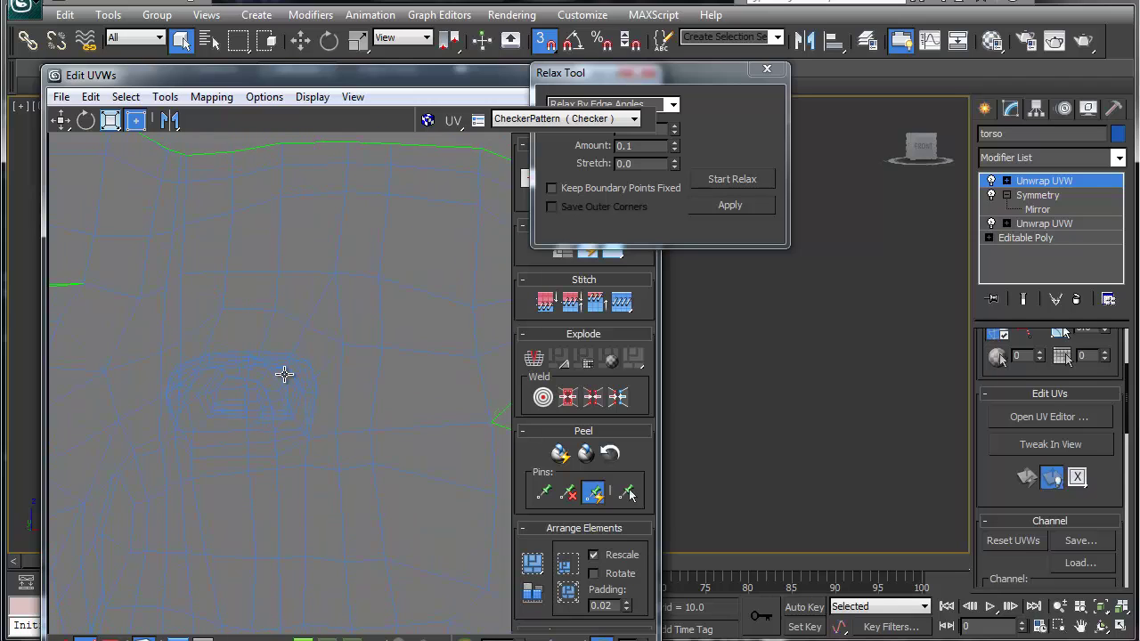
scroll(338, 327, down, 6)
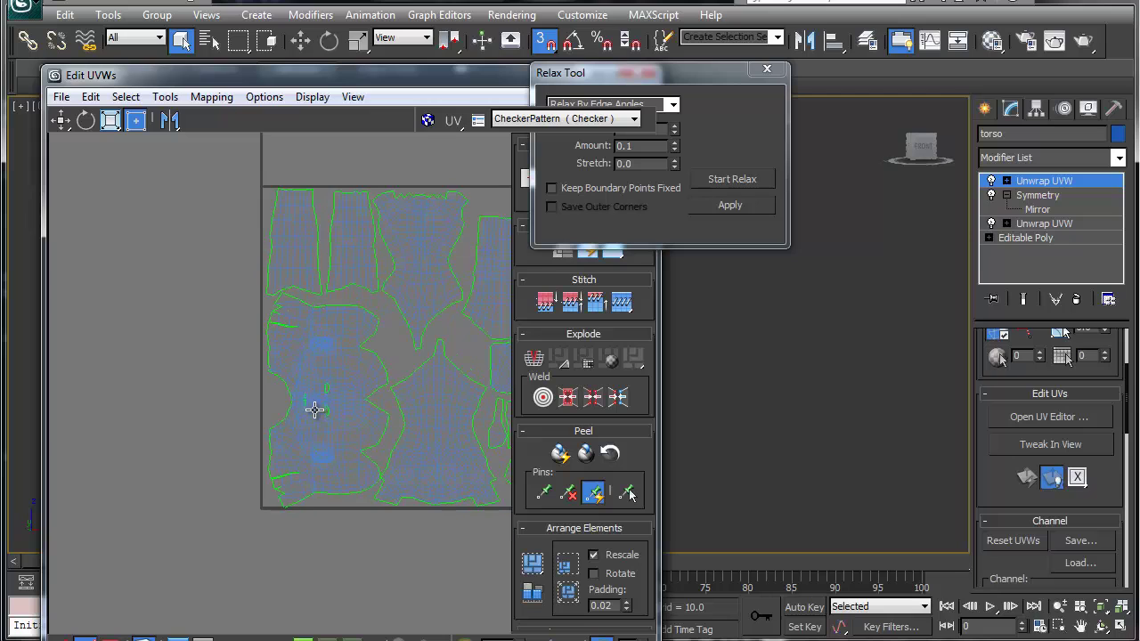
middle_drag(295, 437, 184, 446)
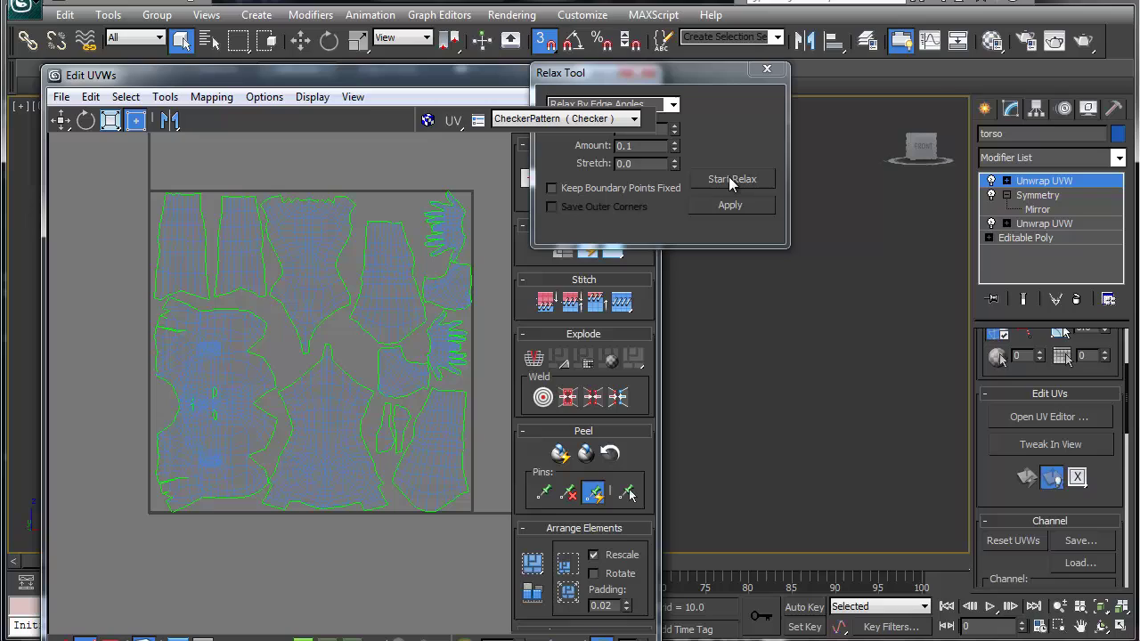